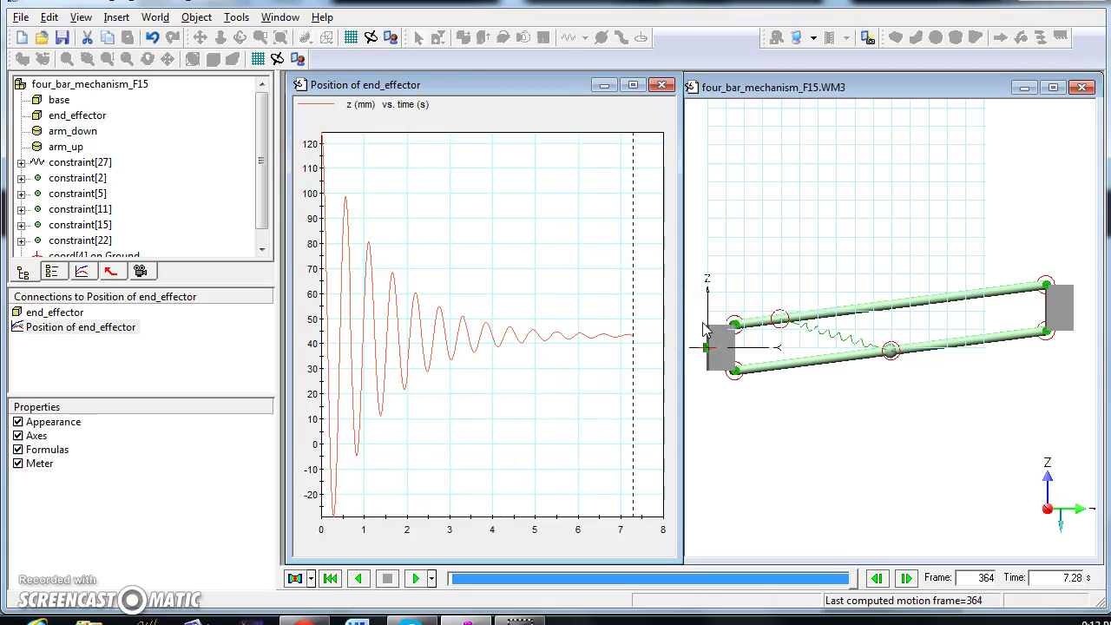
- Bring the four_bar_mechanism_F15 3D view window into focus
left_click(835, 270)
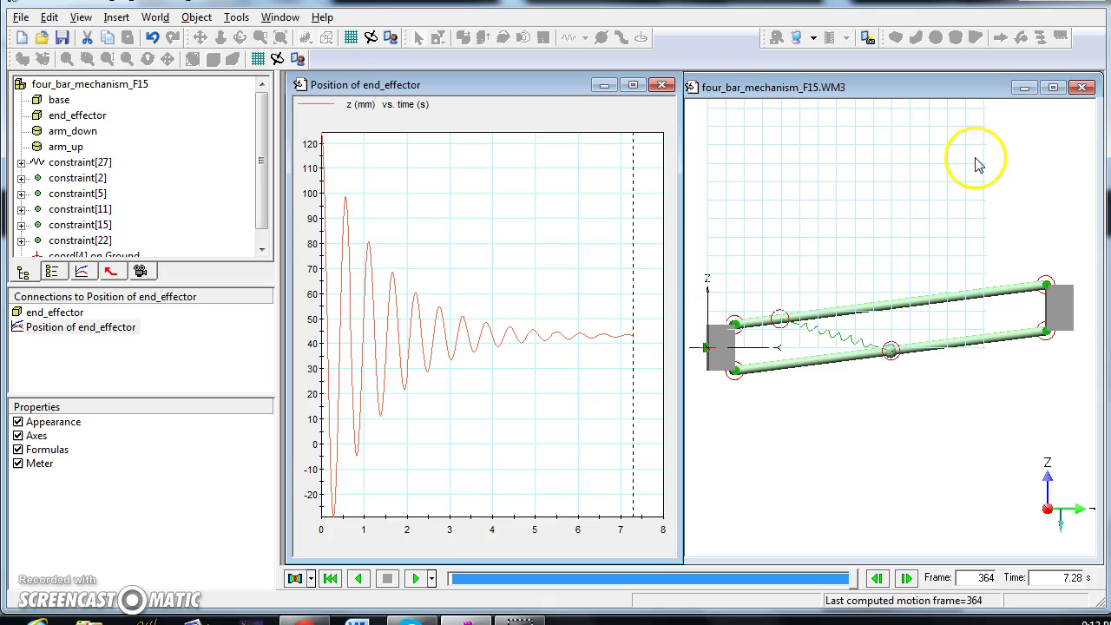
- Maximize the mechanism view, orbit it slightly, and return to the select arrow
left_click(1054, 88)
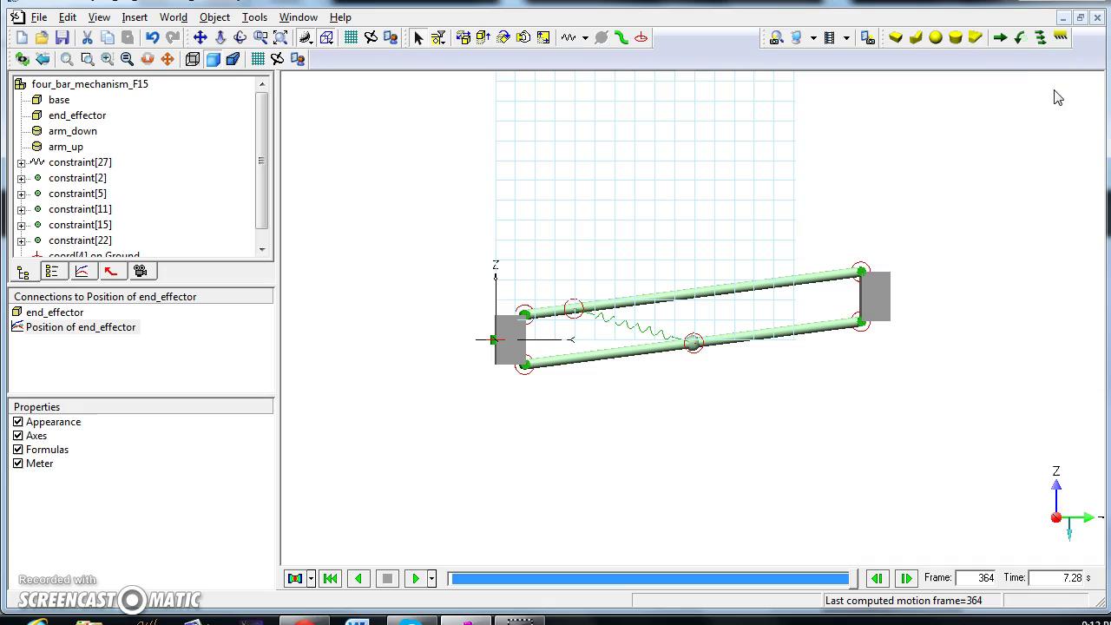
left_click(240, 37)
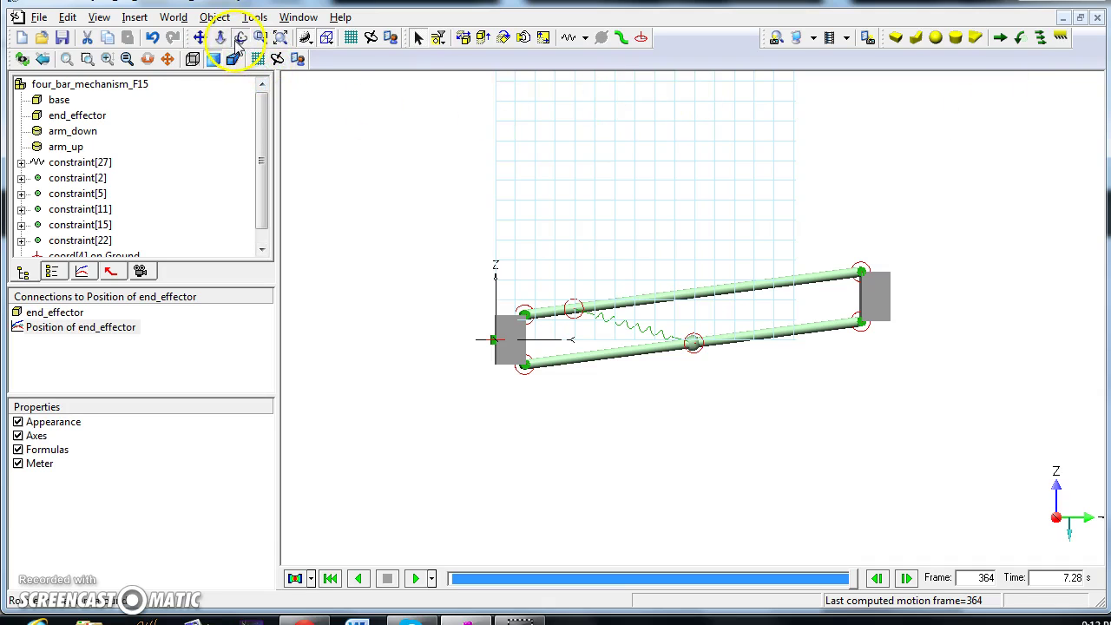
left_click_drag(778, 248, 744, 253)
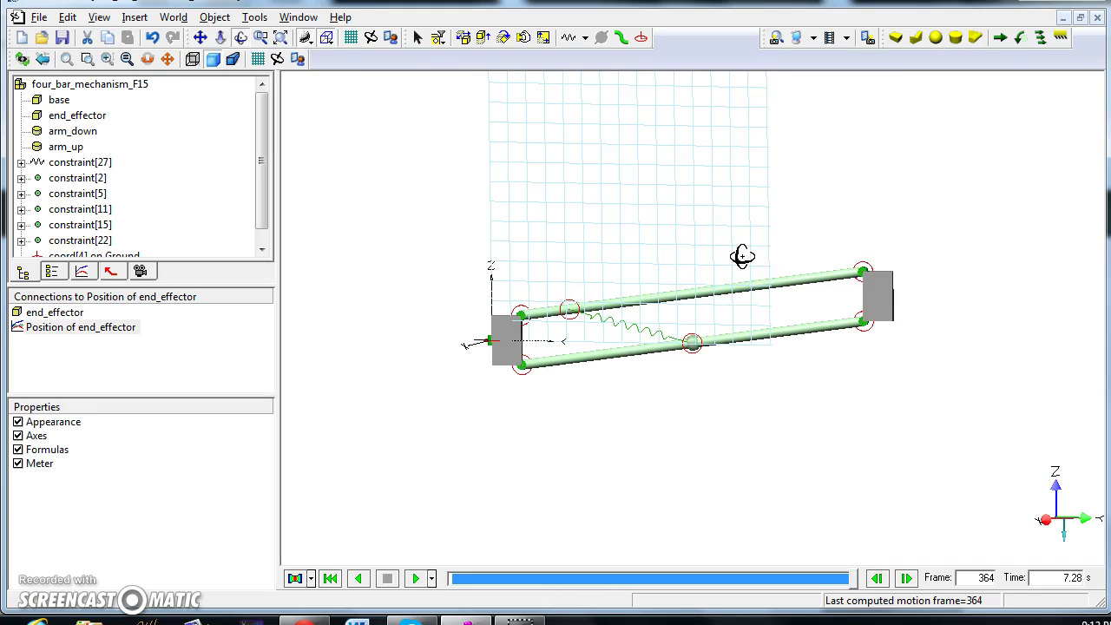
left_click_drag(743, 253, 742, 256)
left_click(492, 207)
left_click(378, 158)
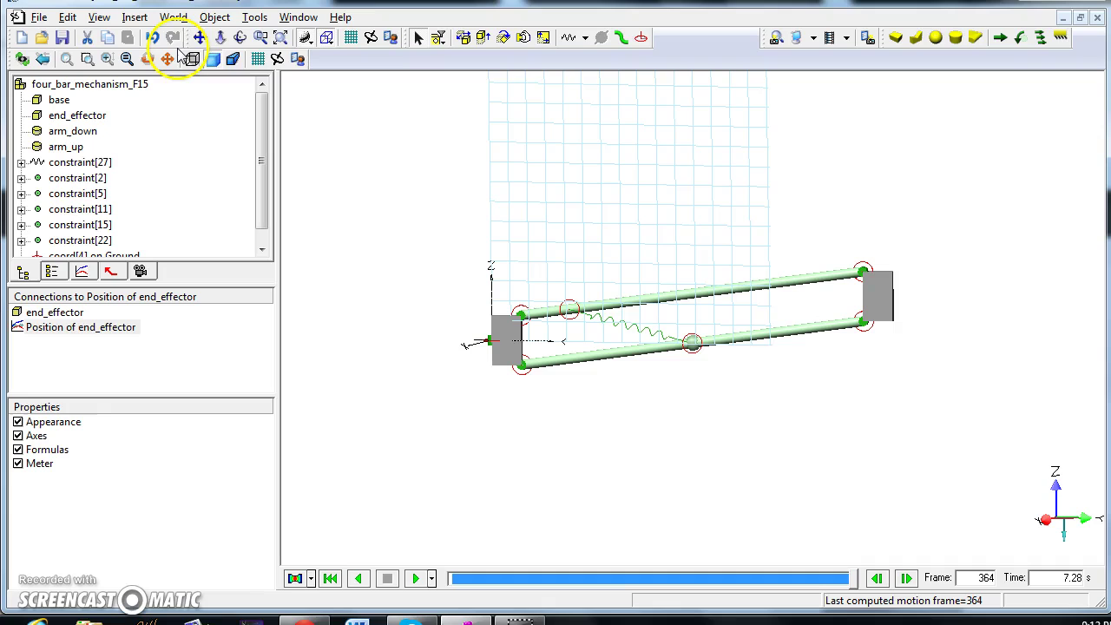
- Insert a force on the end_effector block, creating constraint[28]
left_click(136, 19)
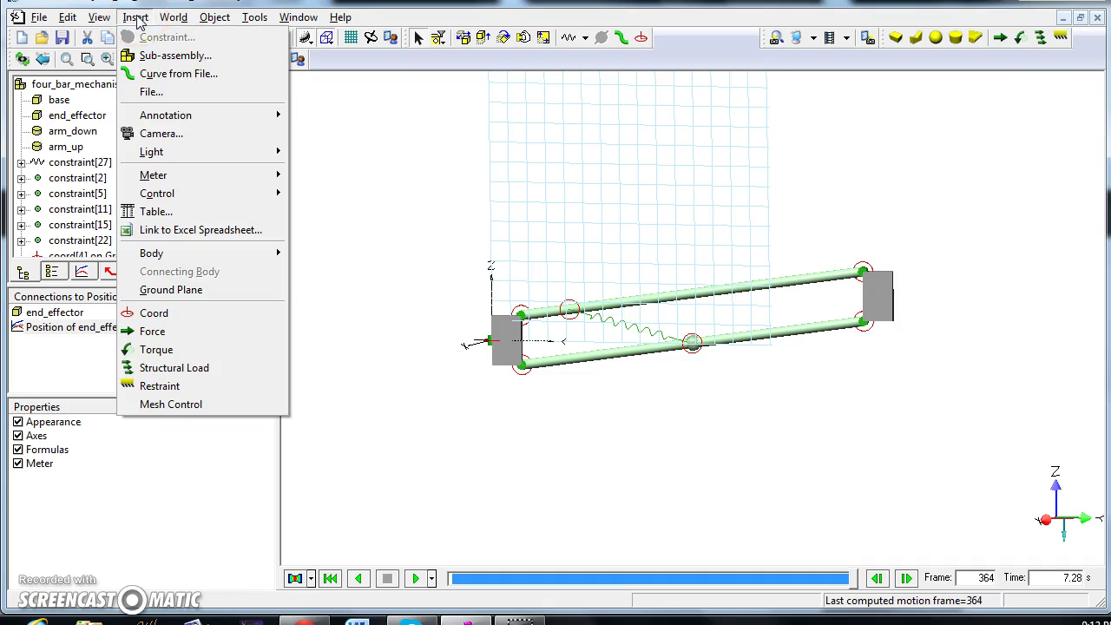
left_click(165, 335)
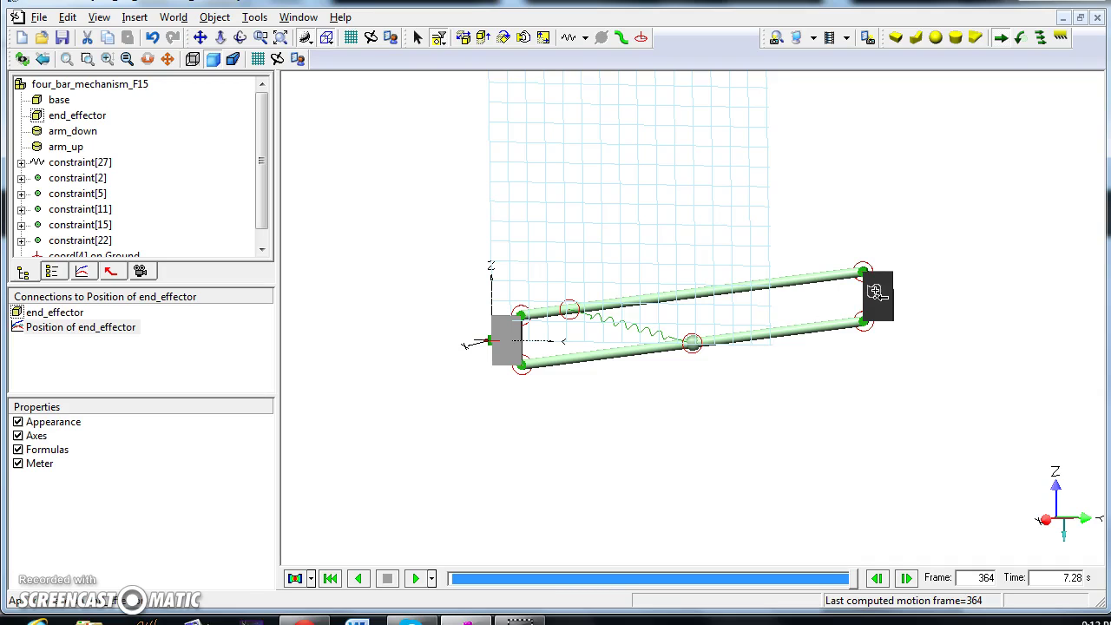
left_click(875, 291)
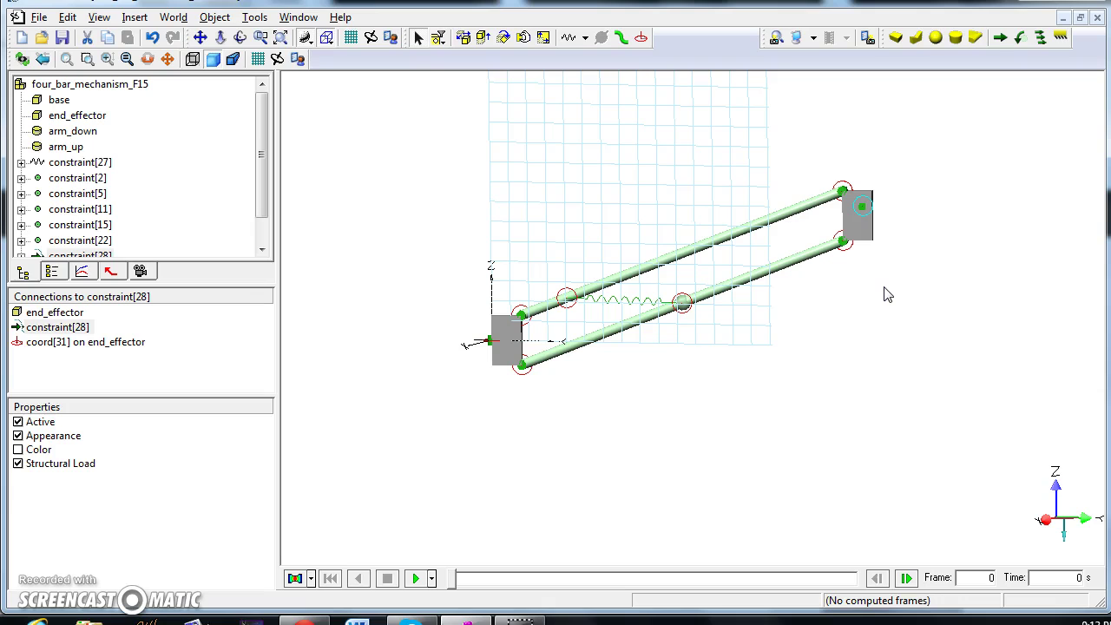
- Orbit to a perspective view and inspect coord[31]'s properties on end_effector
left_click(241, 37)
left_click_drag(893, 273, 821, 337)
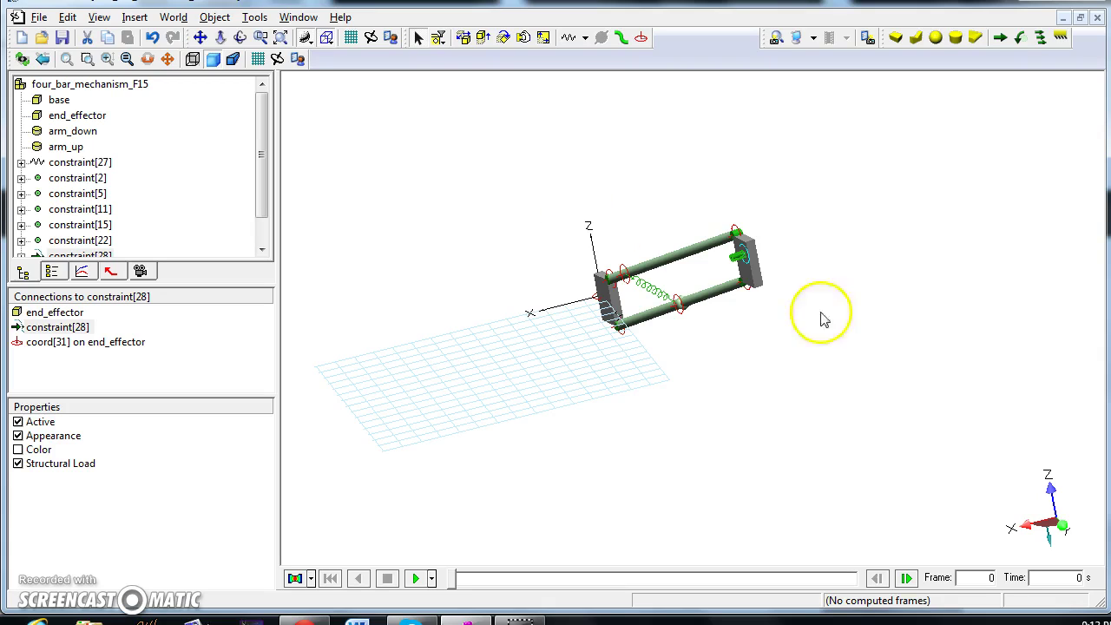
left_click(747, 260)
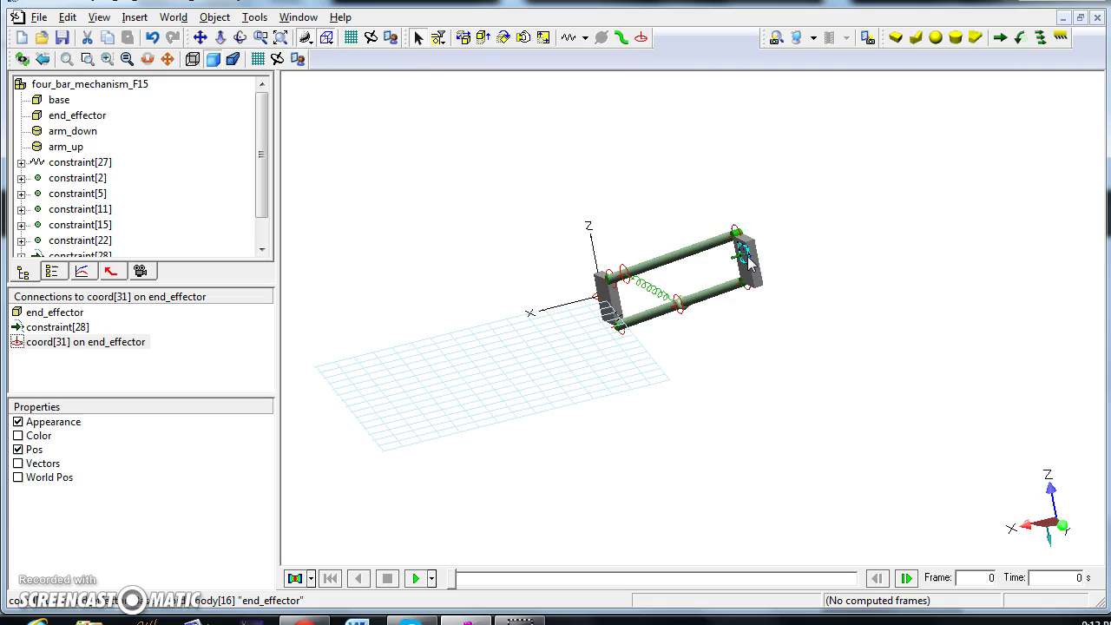
double_click(748, 261)
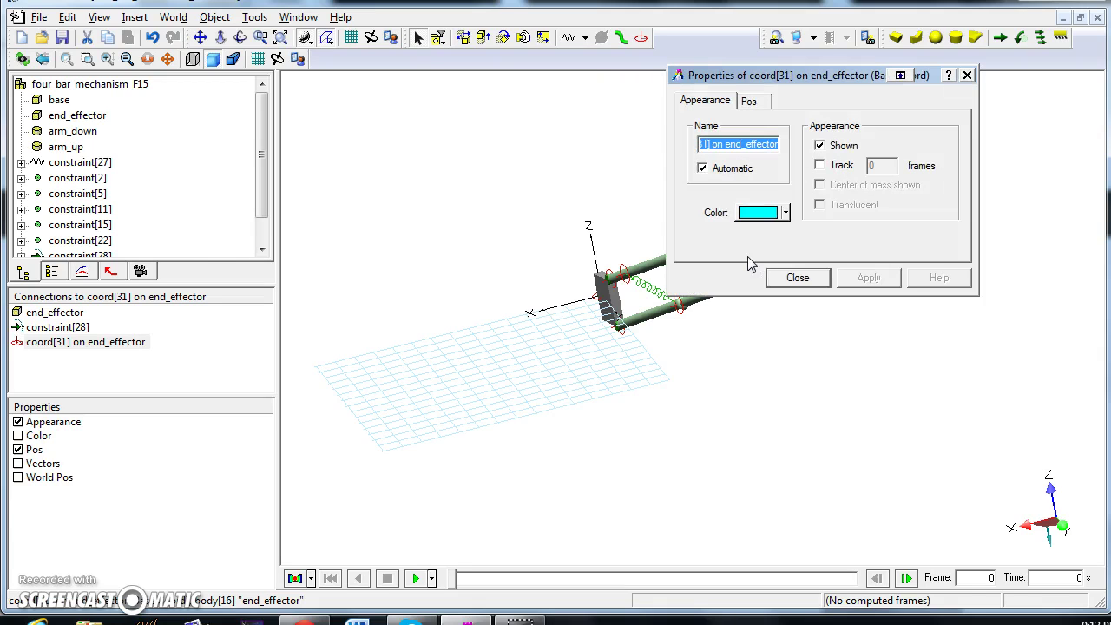
left_click(825, 82)
left_click_drag(824, 83, 361, 115)
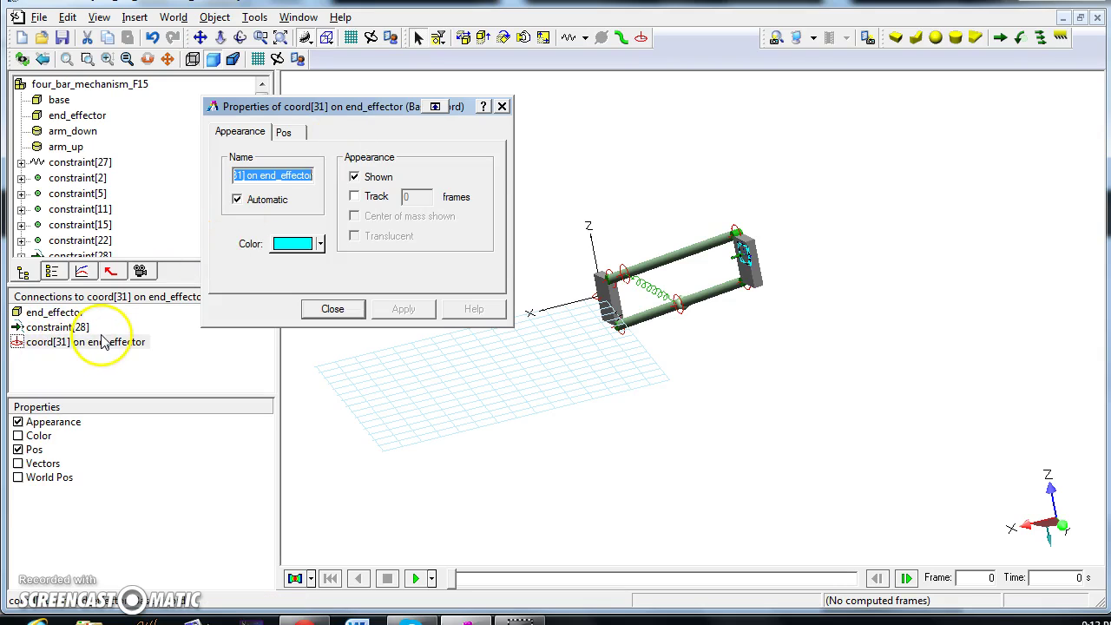
left_click(345, 309)
left_click(544, 382)
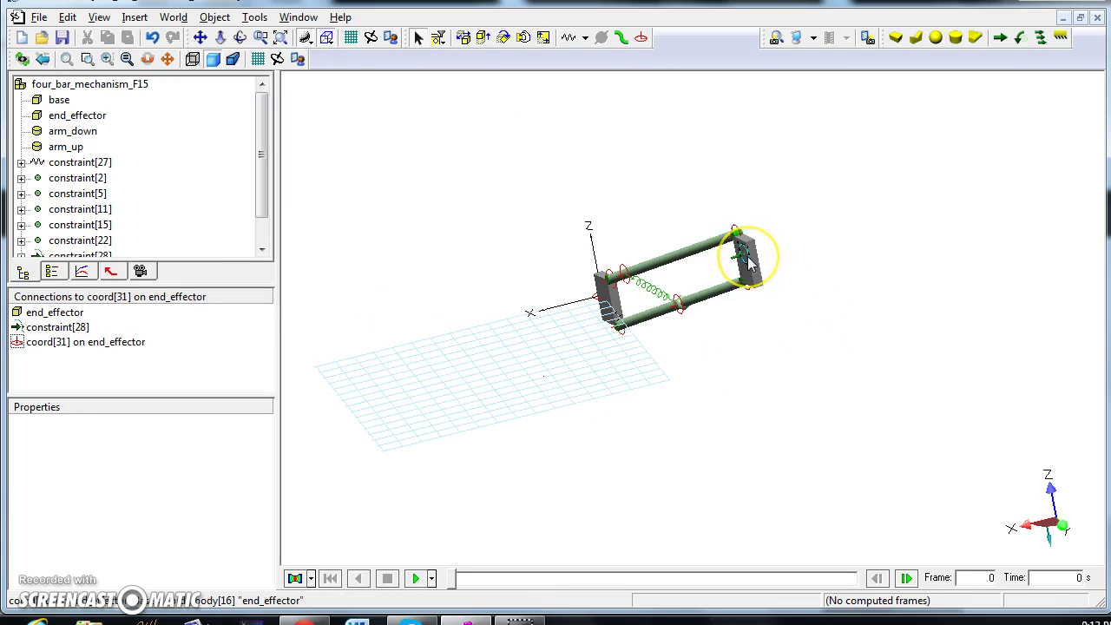
- Zoom in on end_effector and open coord[31]'s position values
left_click(260, 37)
left_click_drag(684, 213, 794, 319)
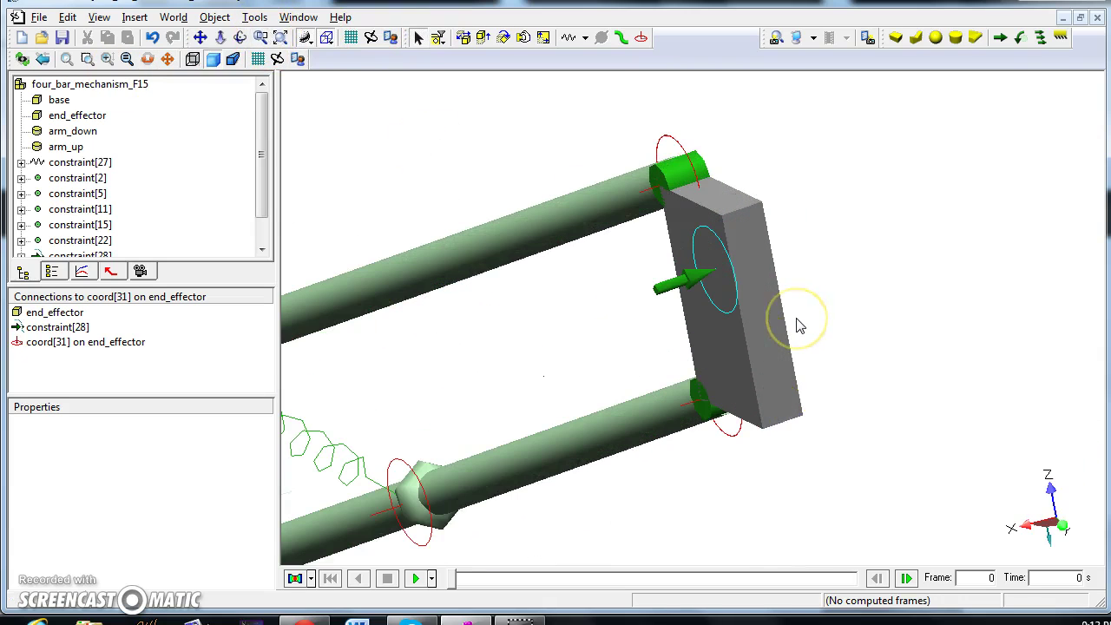
left_click(729, 303)
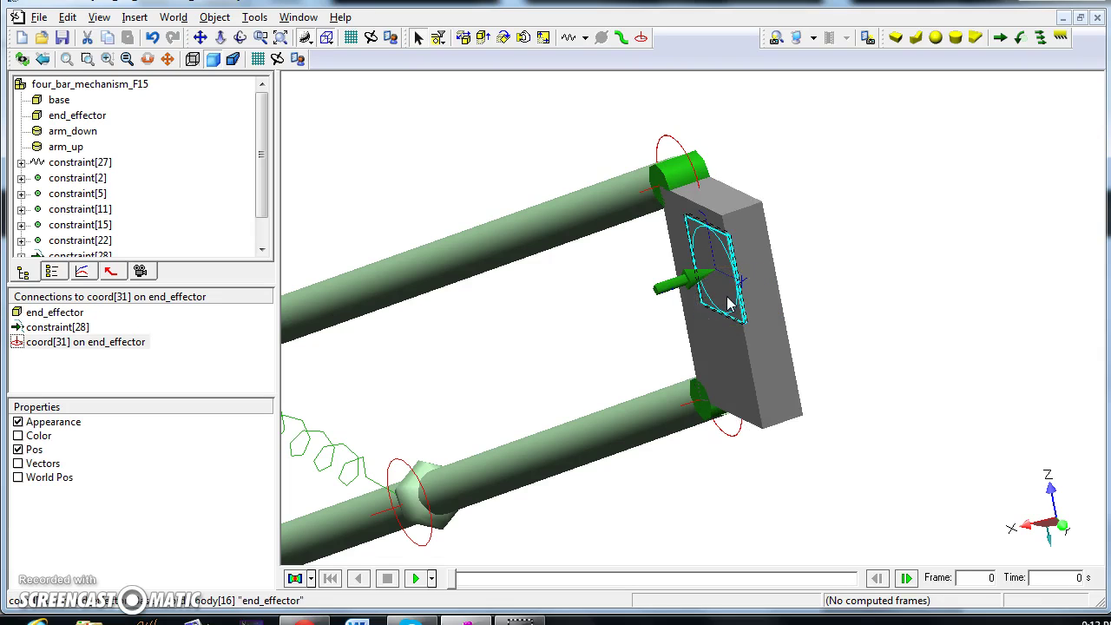
double_click(729, 303)
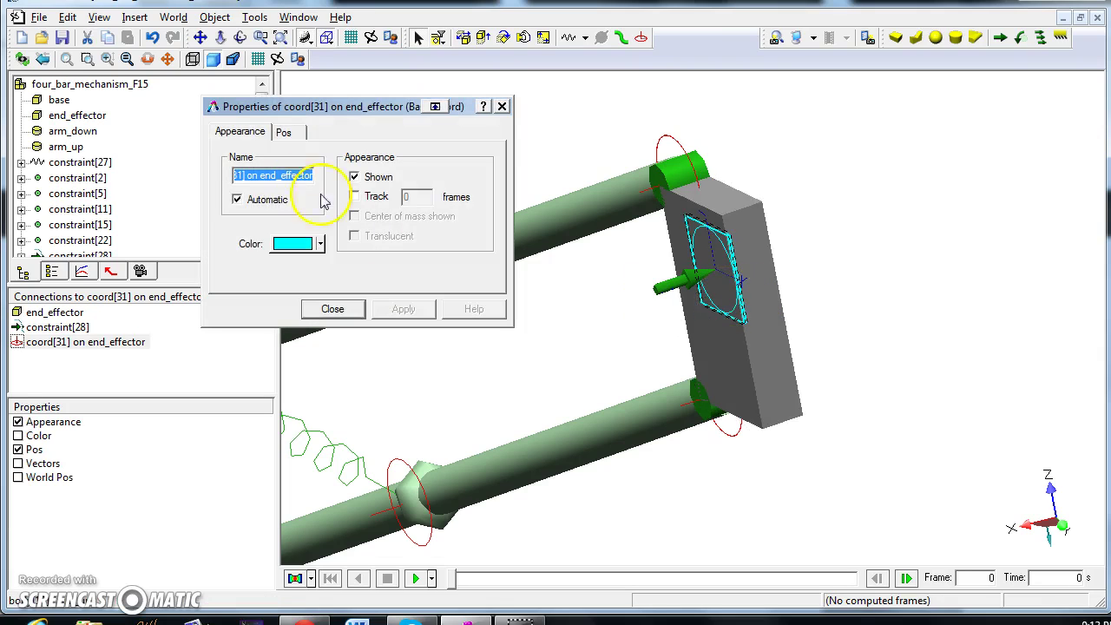
left_click(284, 133)
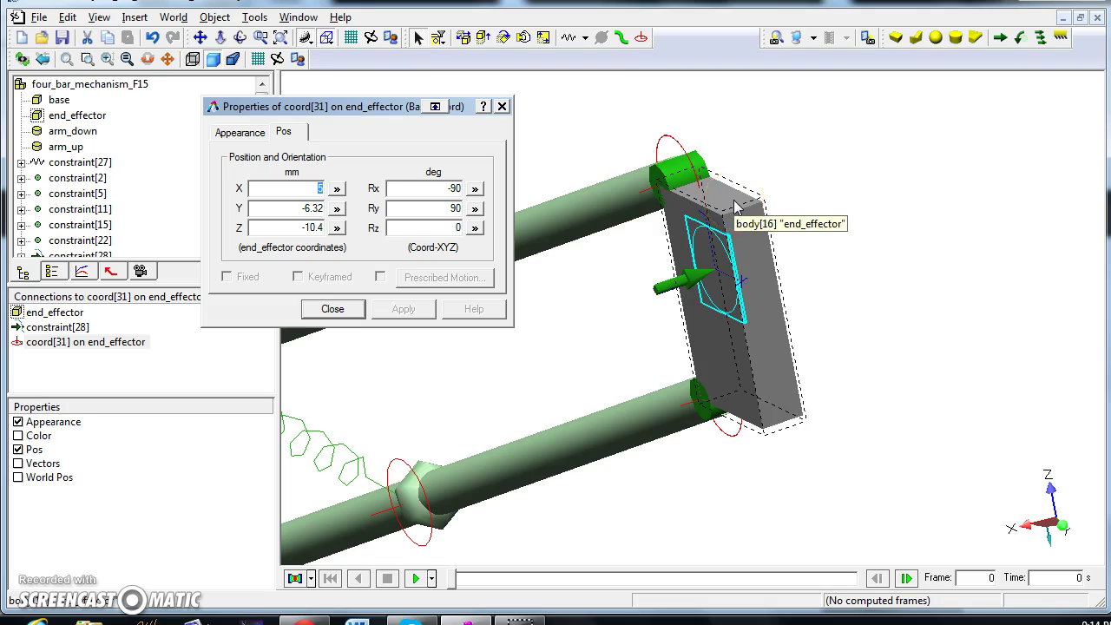
- Set coord[31] to X 0, Y 0, Z 0 and apply
left_click(397, 209)
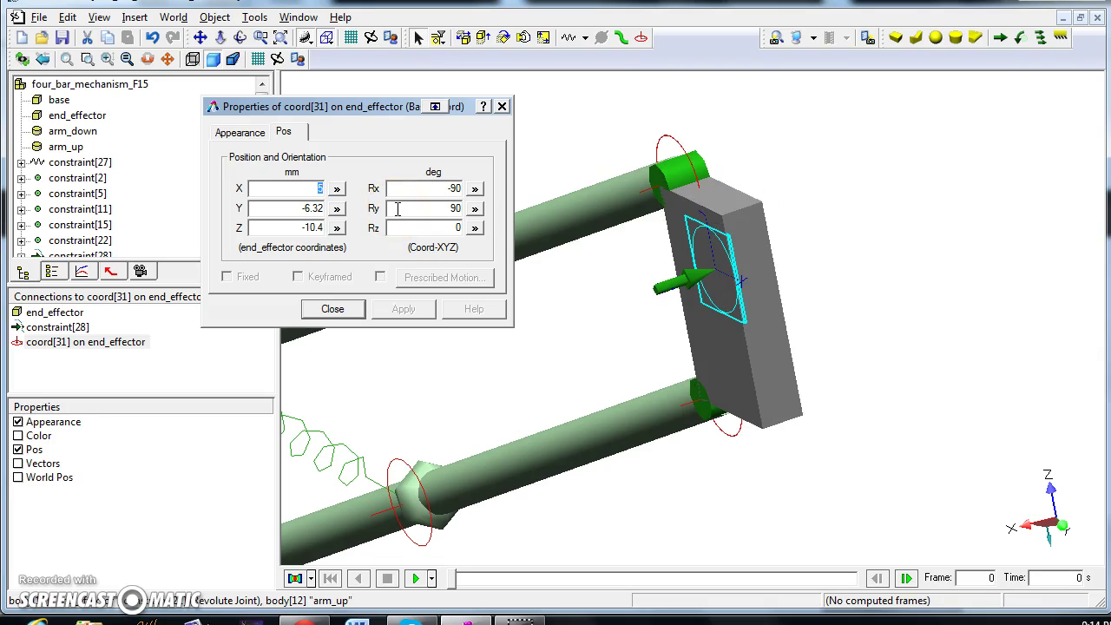
left_click(355, 198)
type("0")
left_click(284, 202)
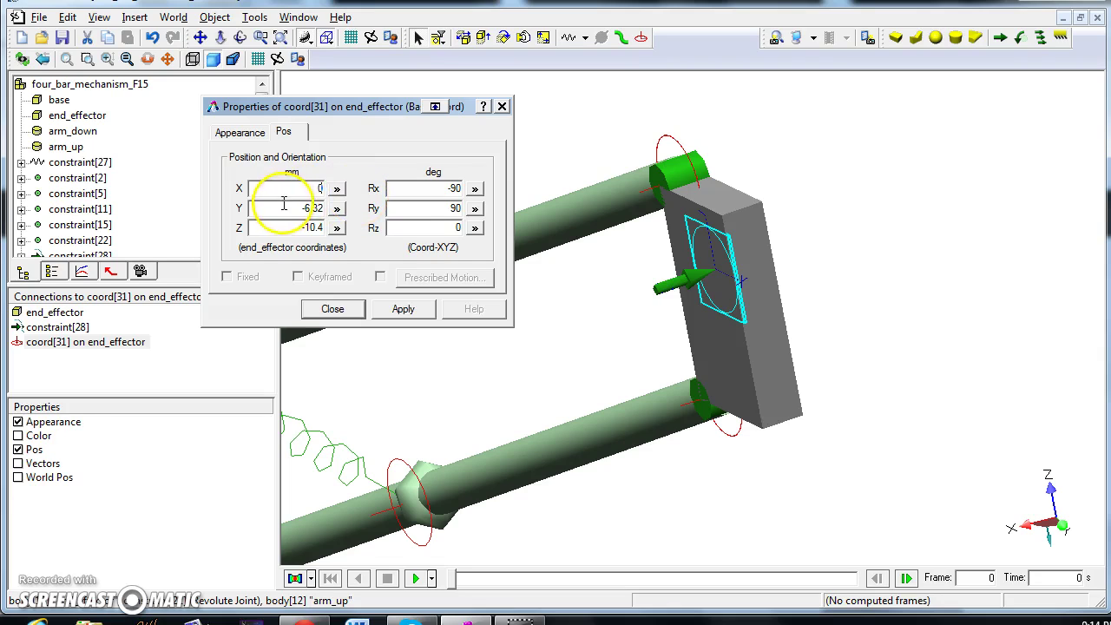
key("Tab")
type("0")
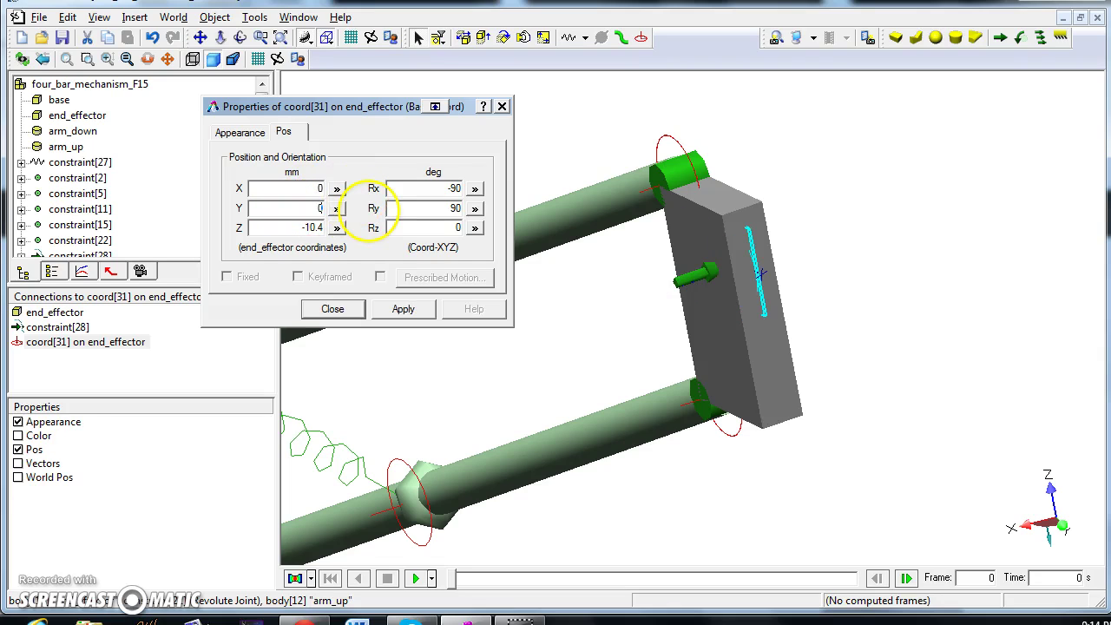
key("Tab")
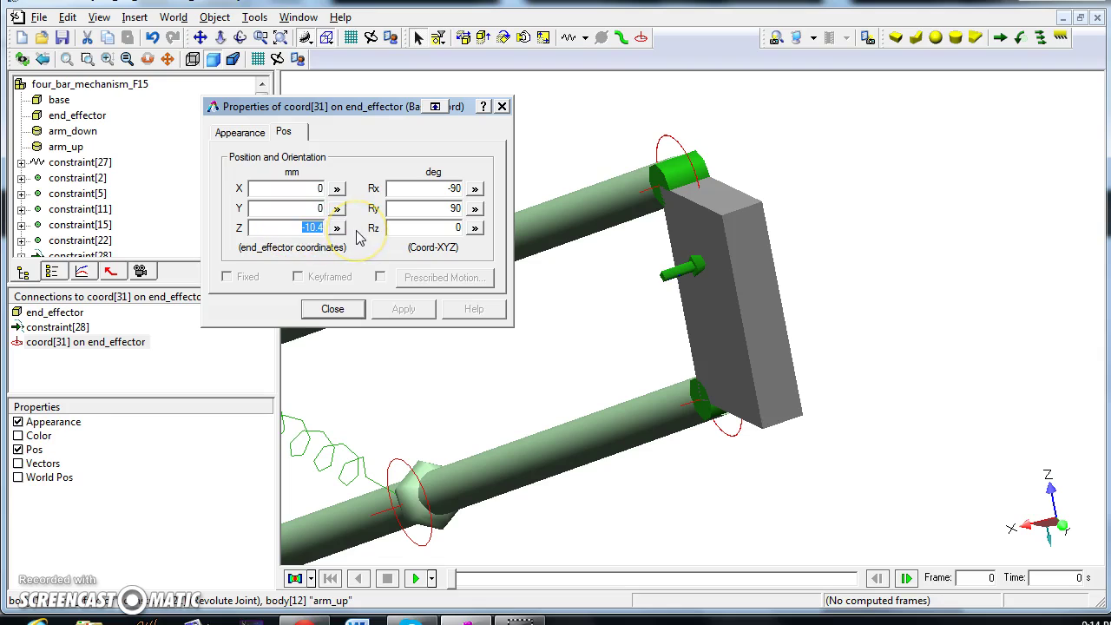
type("0")
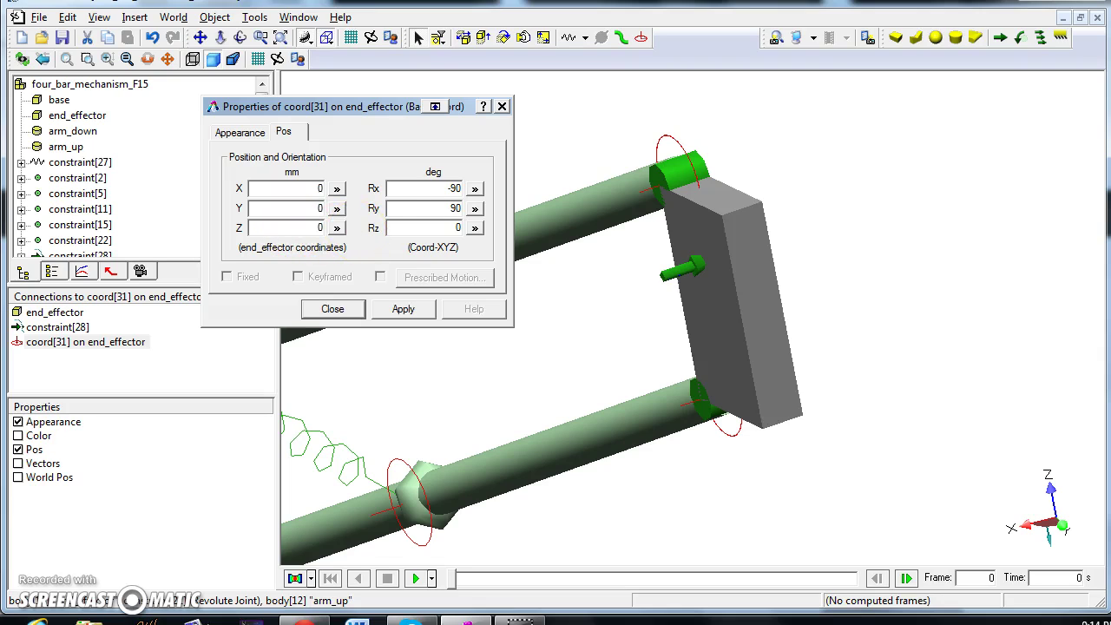
left_click(404, 309)
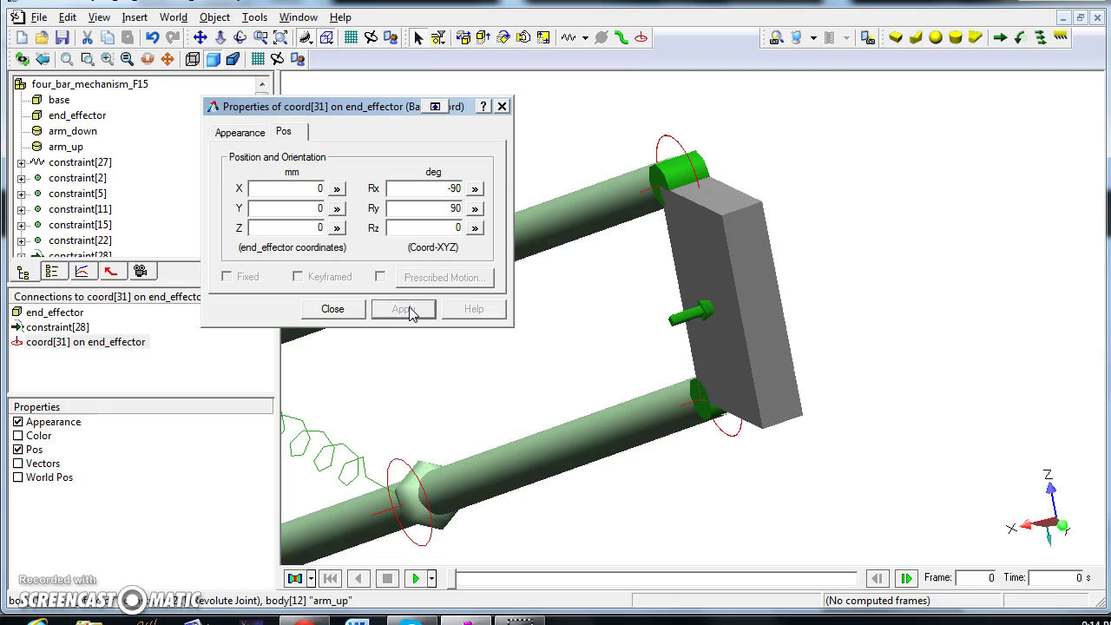
left_click(346, 311)
- Open constraint[28]'s structural load settings, keeping Concentrated force as the load type
left_click(352, 315)
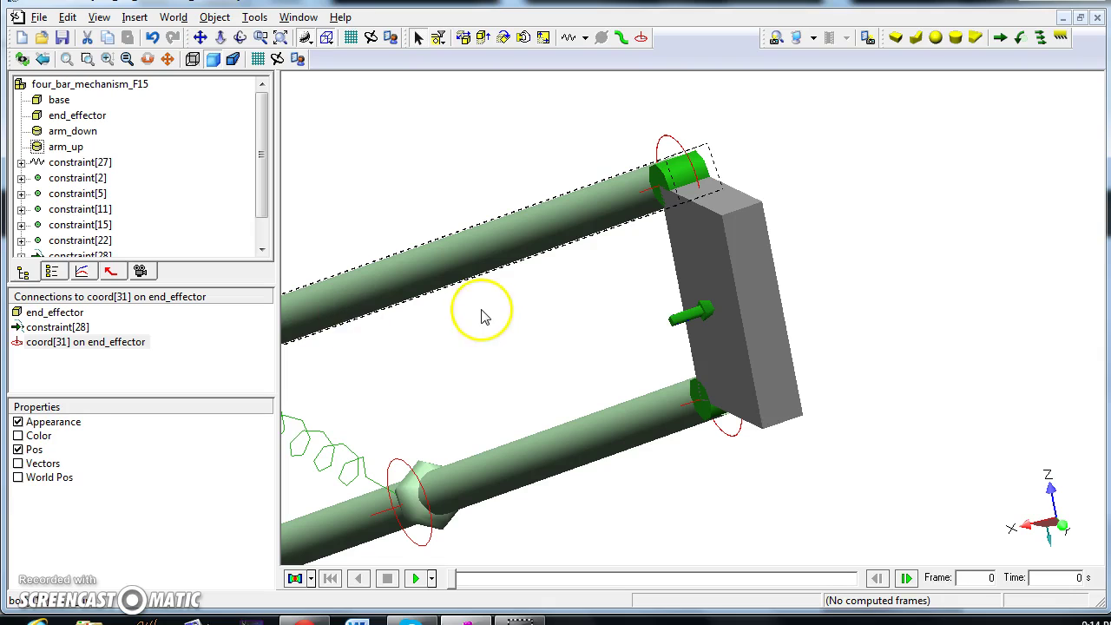
left_click(676, 320)
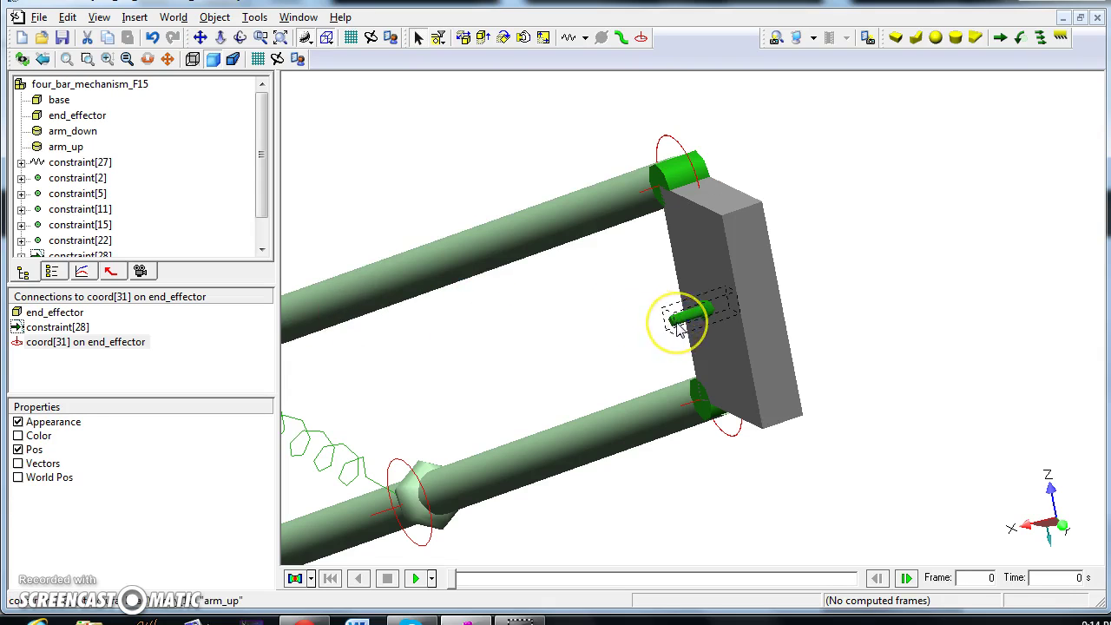
double_click(678, 323)
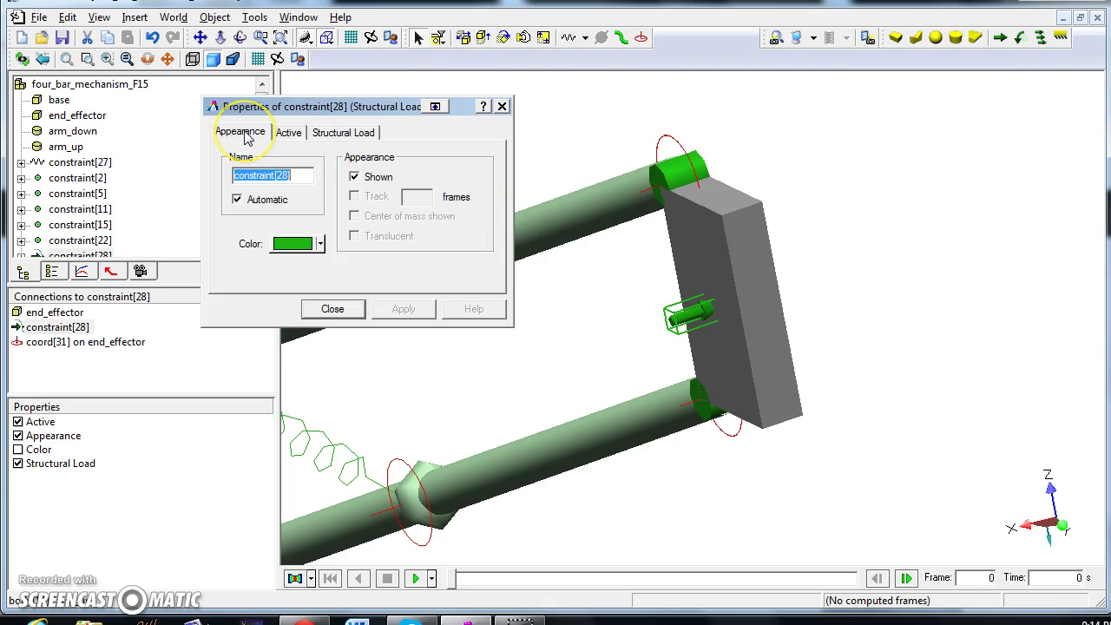
left_click(292, 135)
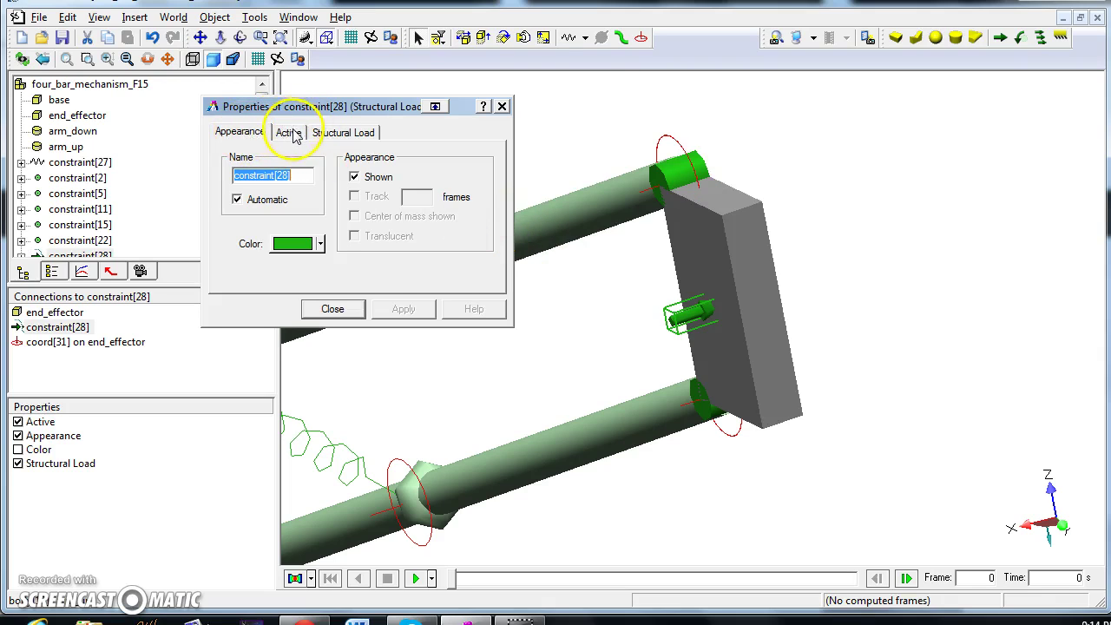
left_click(340, 138)
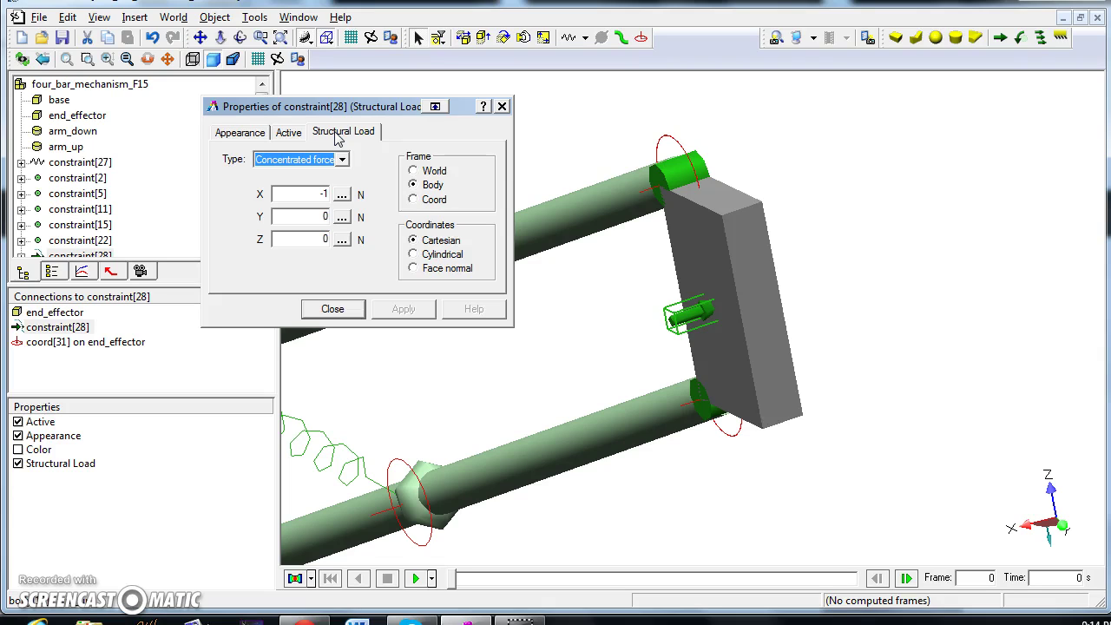
left_click(343, 159)
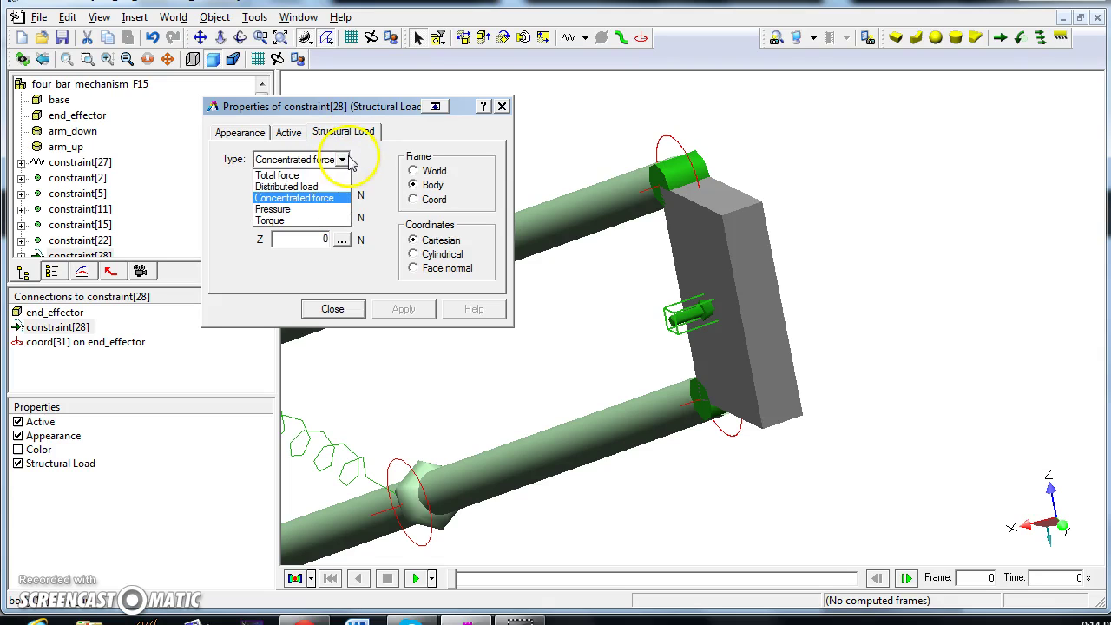
left_click(337, 198)
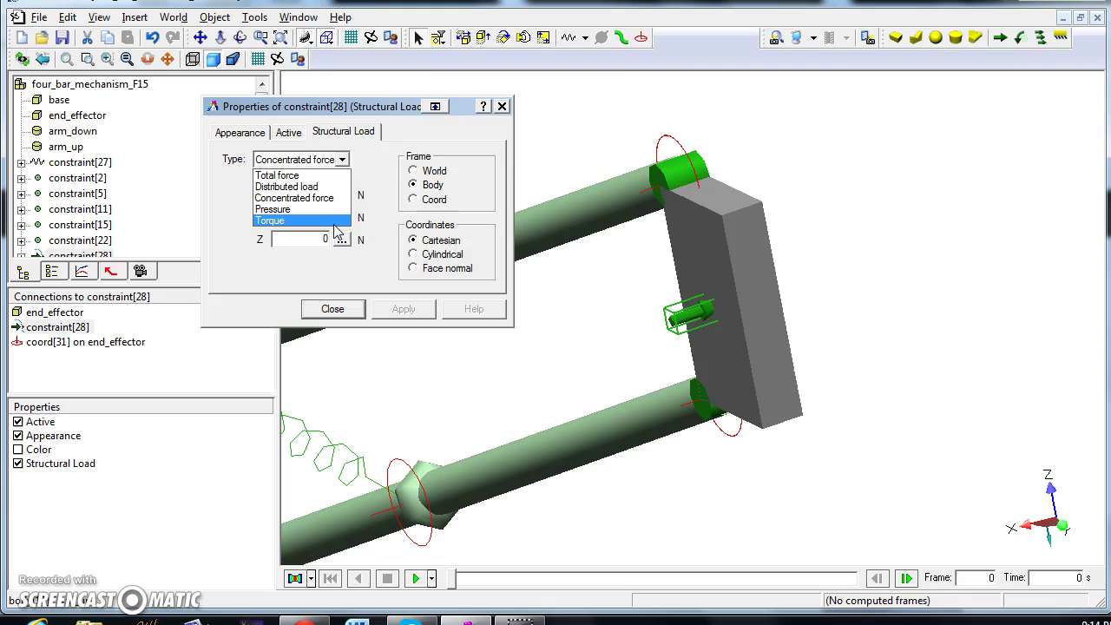
left_click(335, 200)
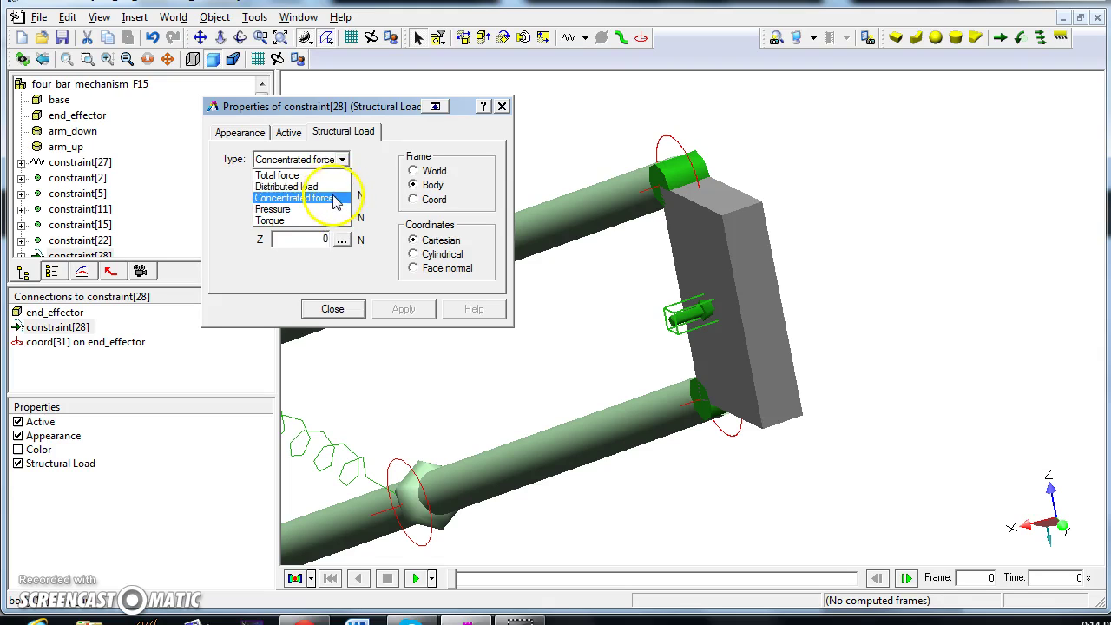
- Set the force frame to World with X 0 and Z -10 N, then apply
left_click(414, 171)
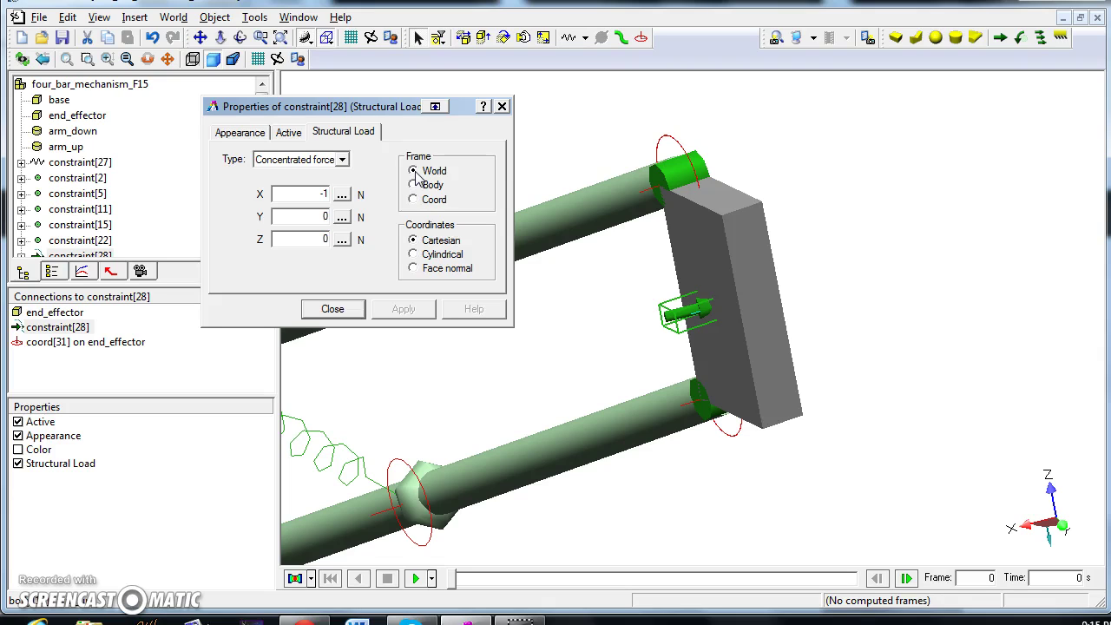
left_click(416, 224)
double_click(322, 194)
type("0")
double_click(321, 239)
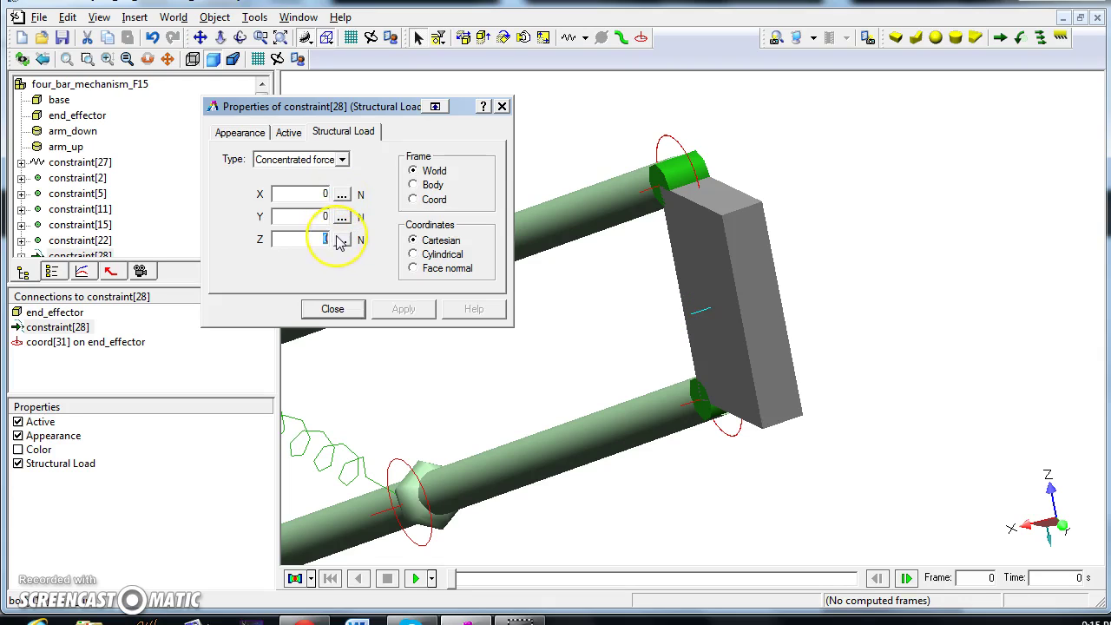
type("-10")
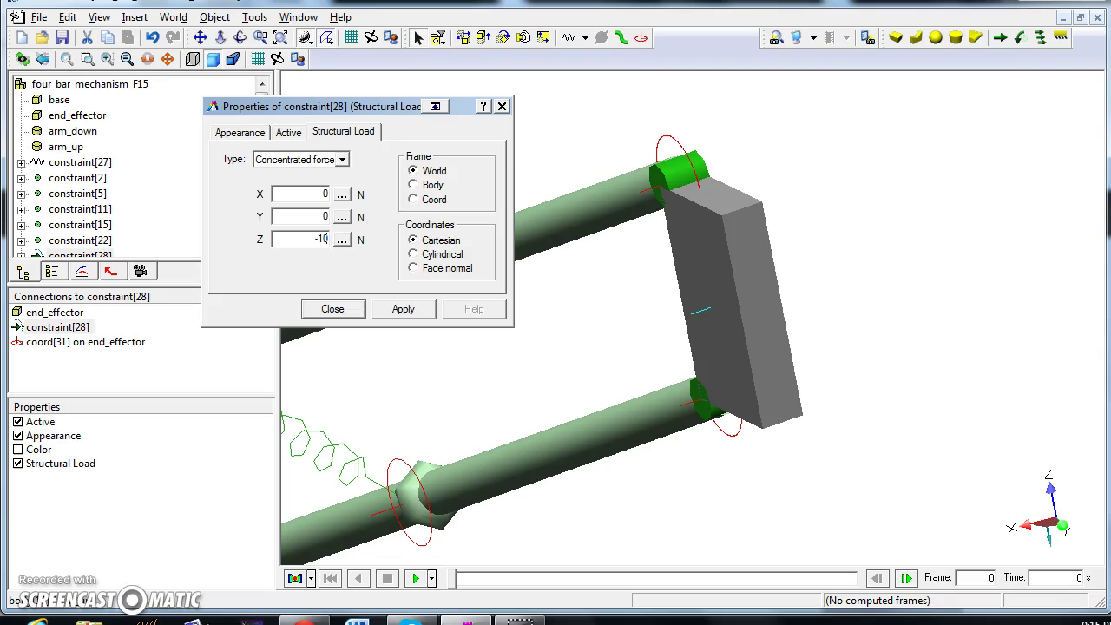
left_click(396, 310)
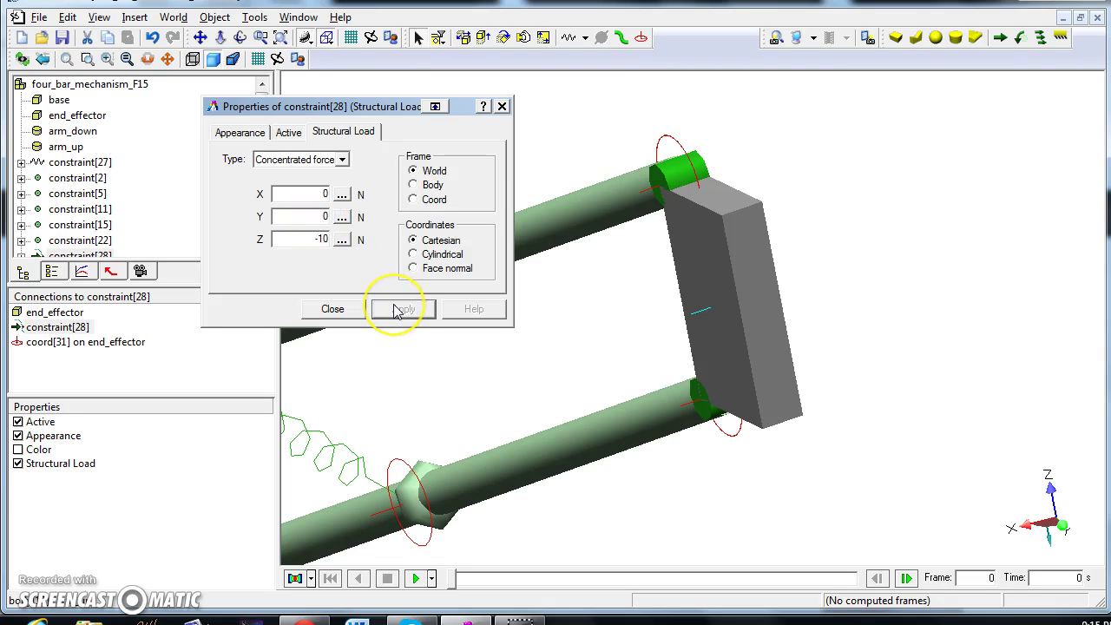
left_click(333, 310)
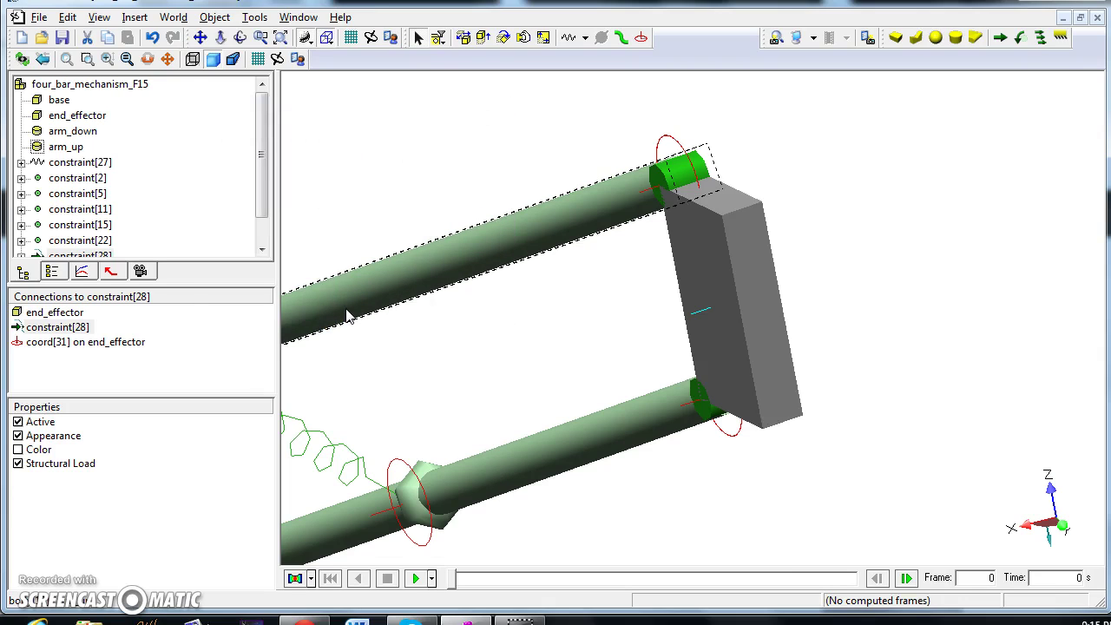
left_click(678, 251)
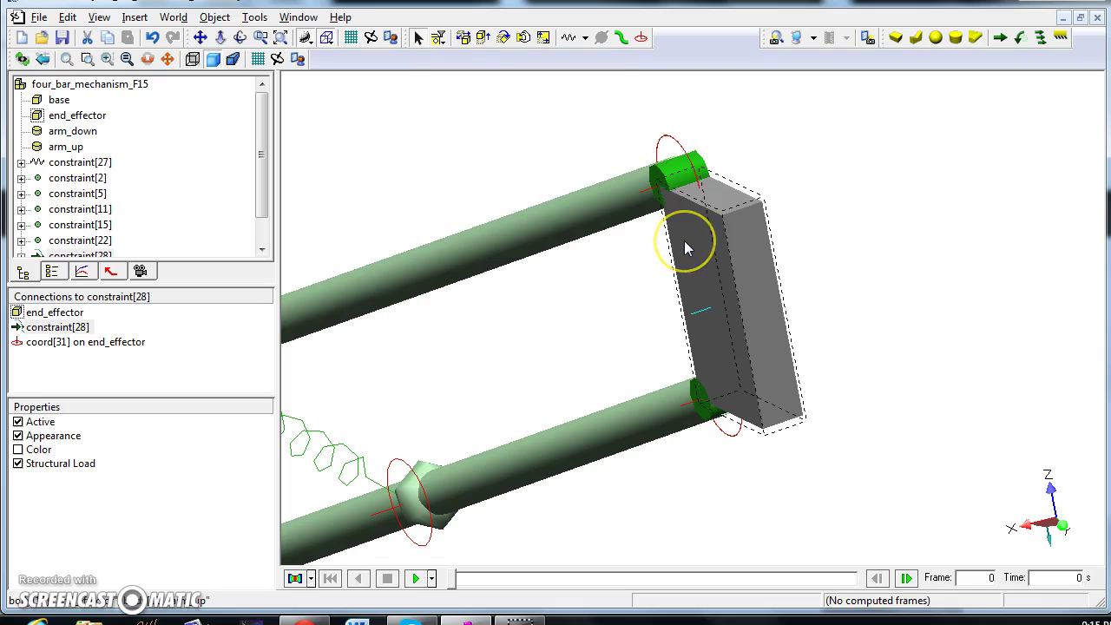
left_click(717, 276)
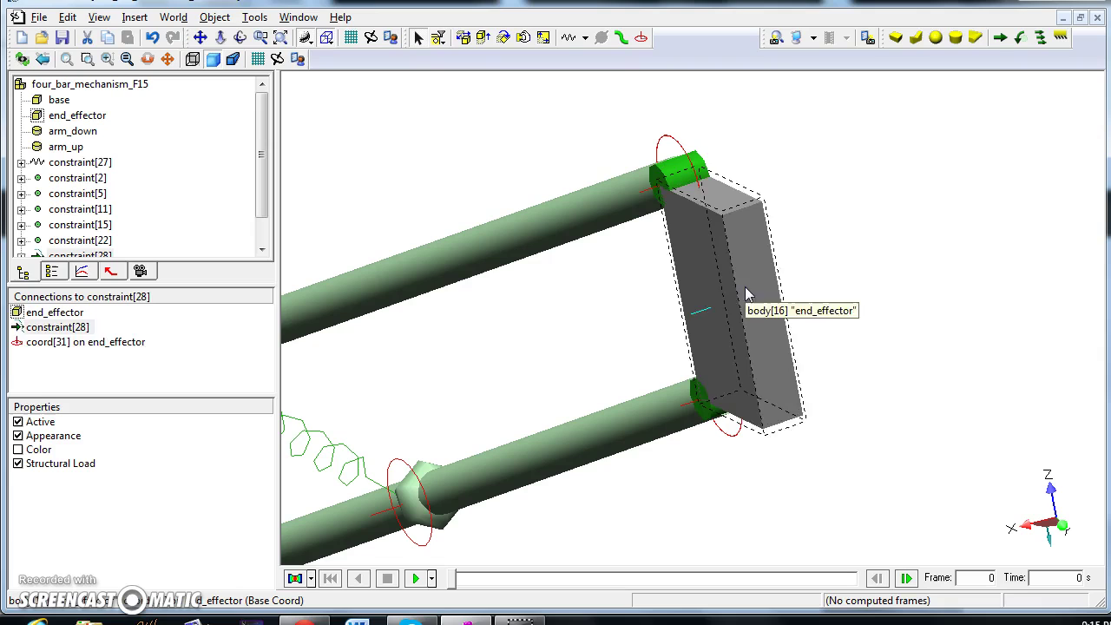
- Turn on Translucent in the end_effector block's Appearance properties
right_click(745, 287)
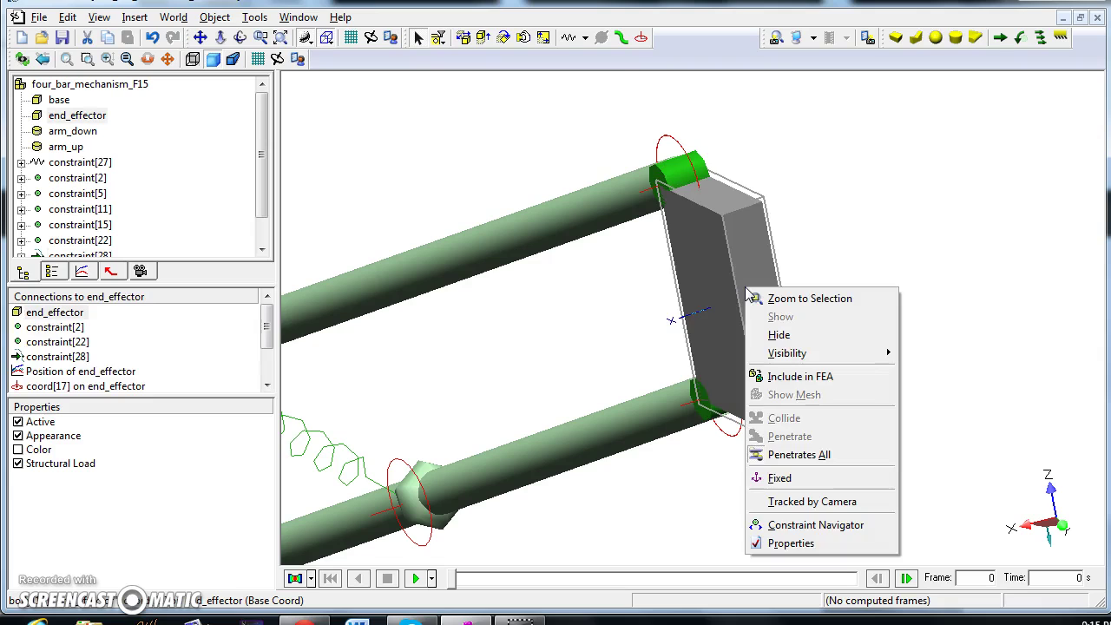
left_click(785, 543)
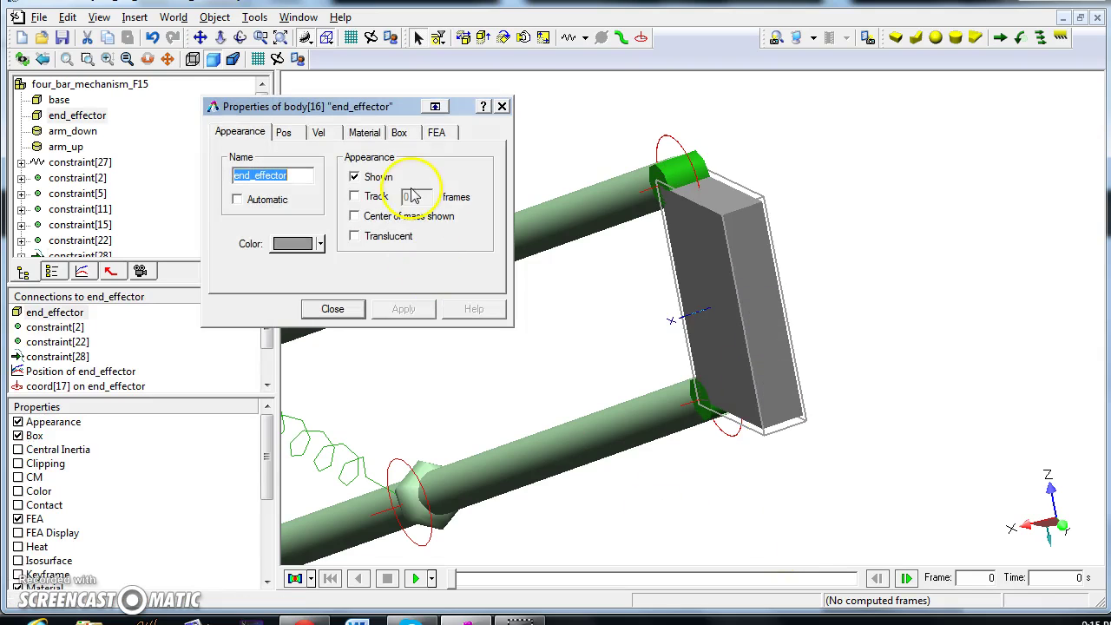
left_click(252, 132)
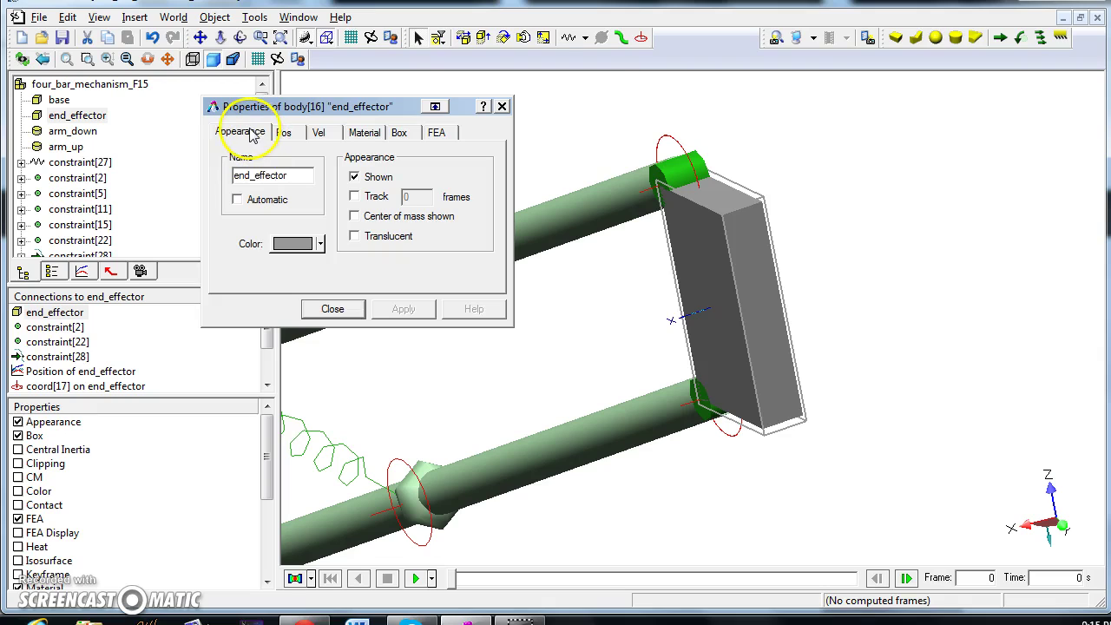
left_click(355, 237)
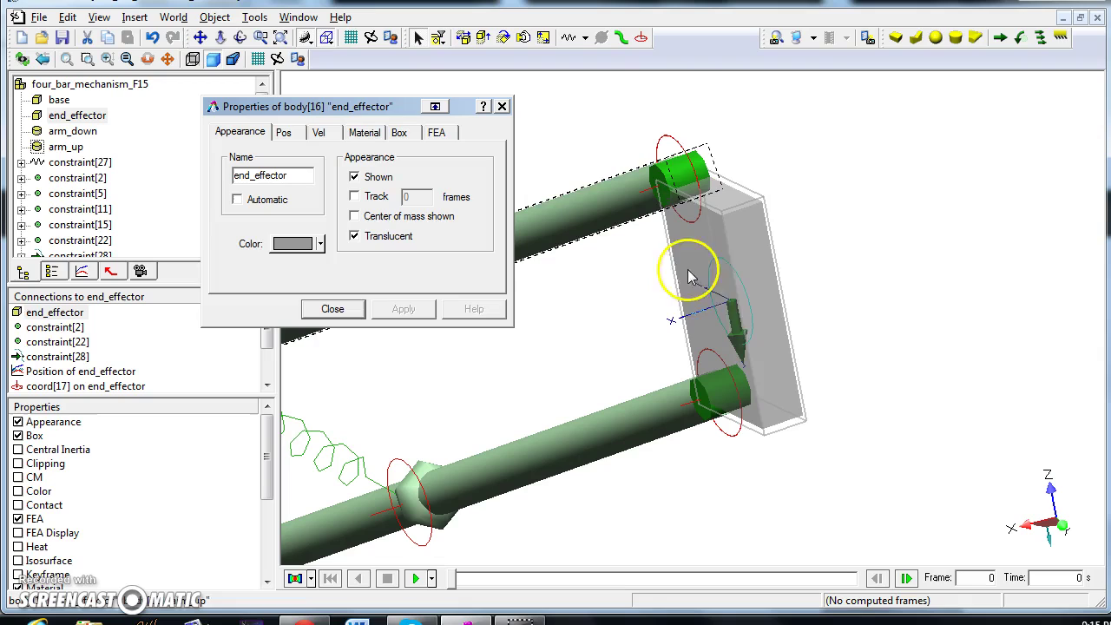
left_click(337, 312)
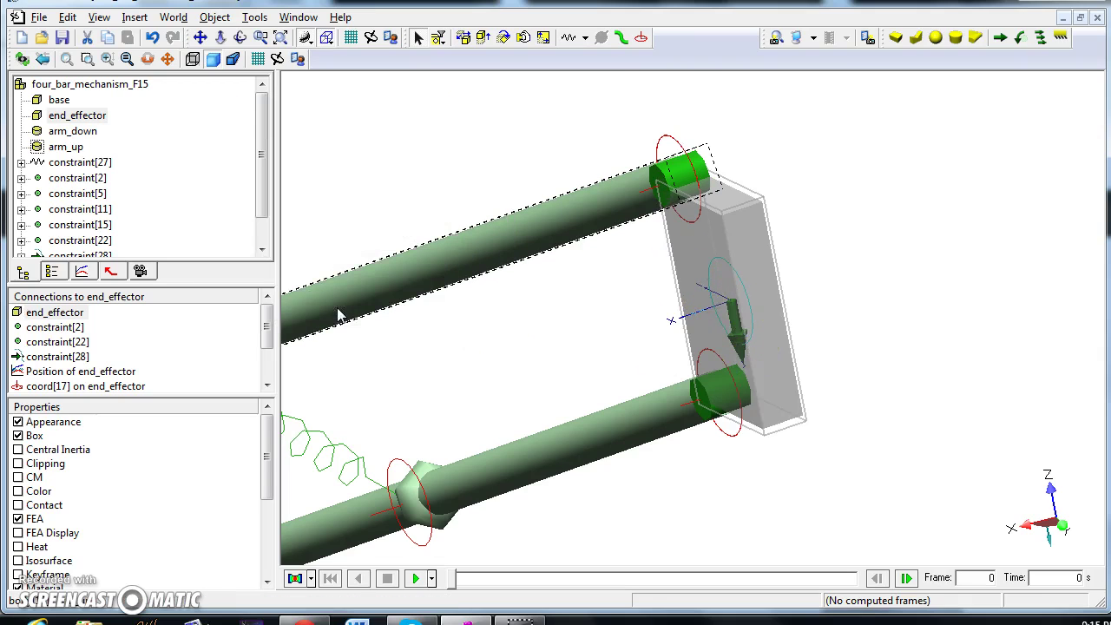
left_click(550, 339)
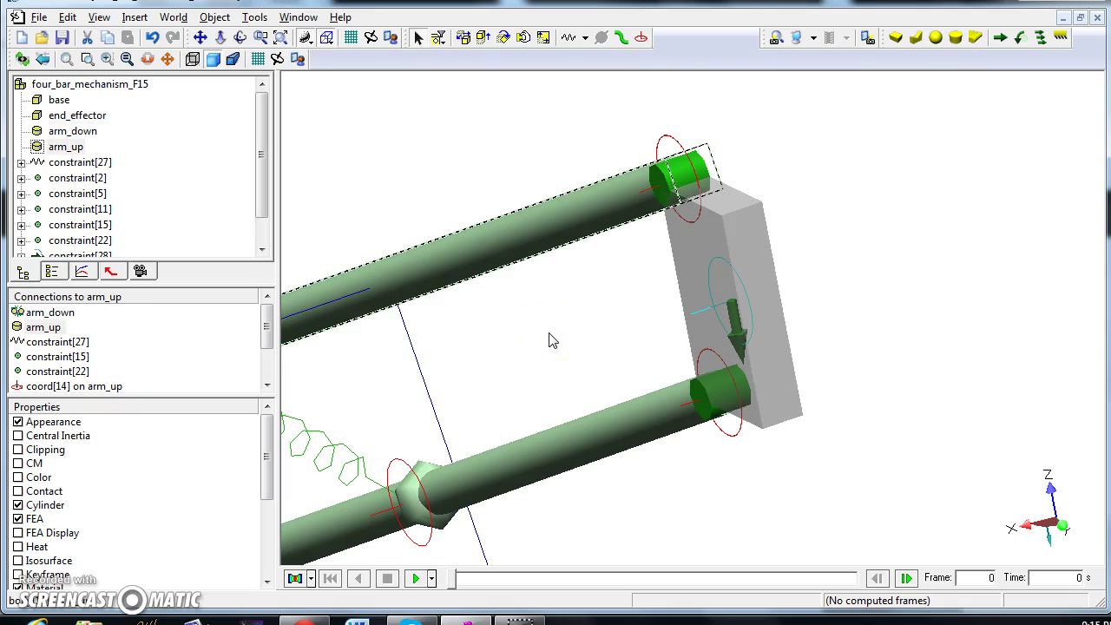
- Reset the view, run the simulation to 105 frames, then stop and rewind to frame 0
key("Home")
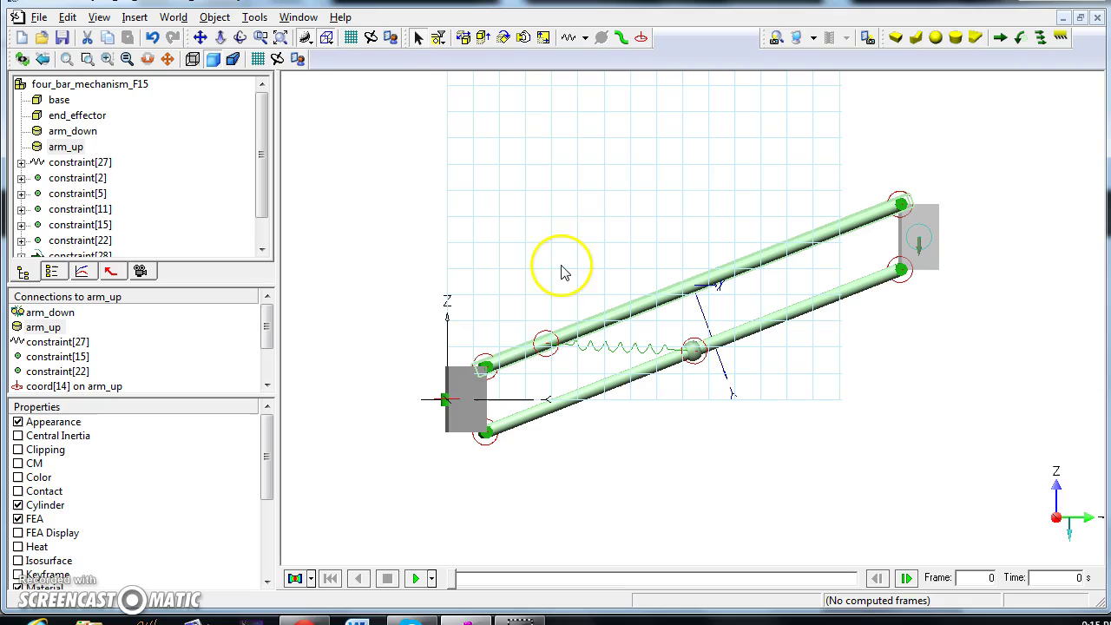
left_click(581, 193)
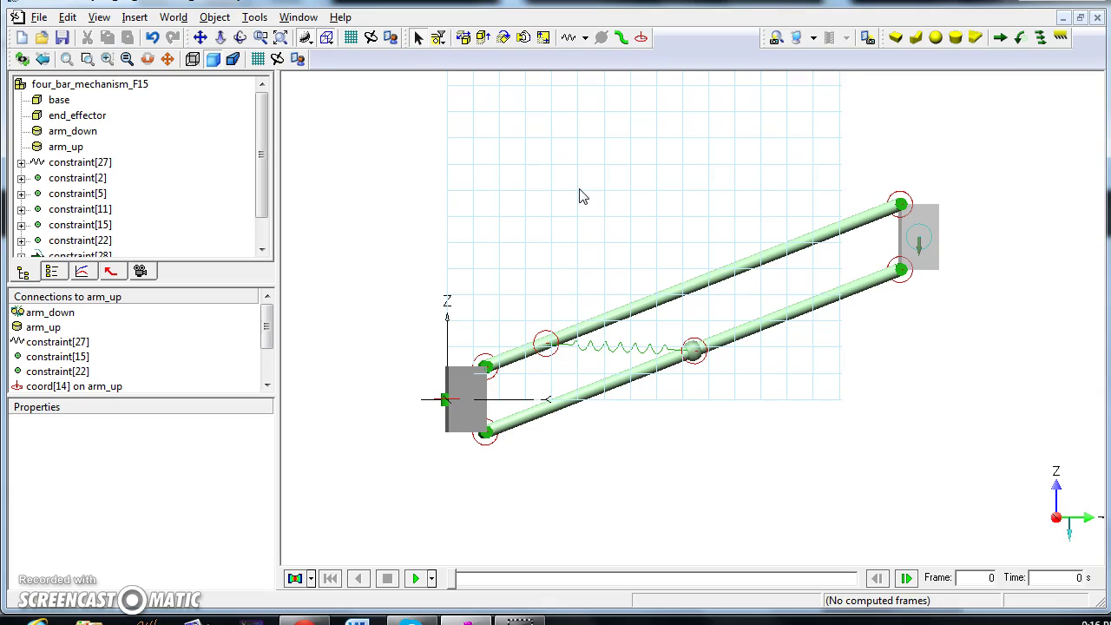
left_click(587, 378)
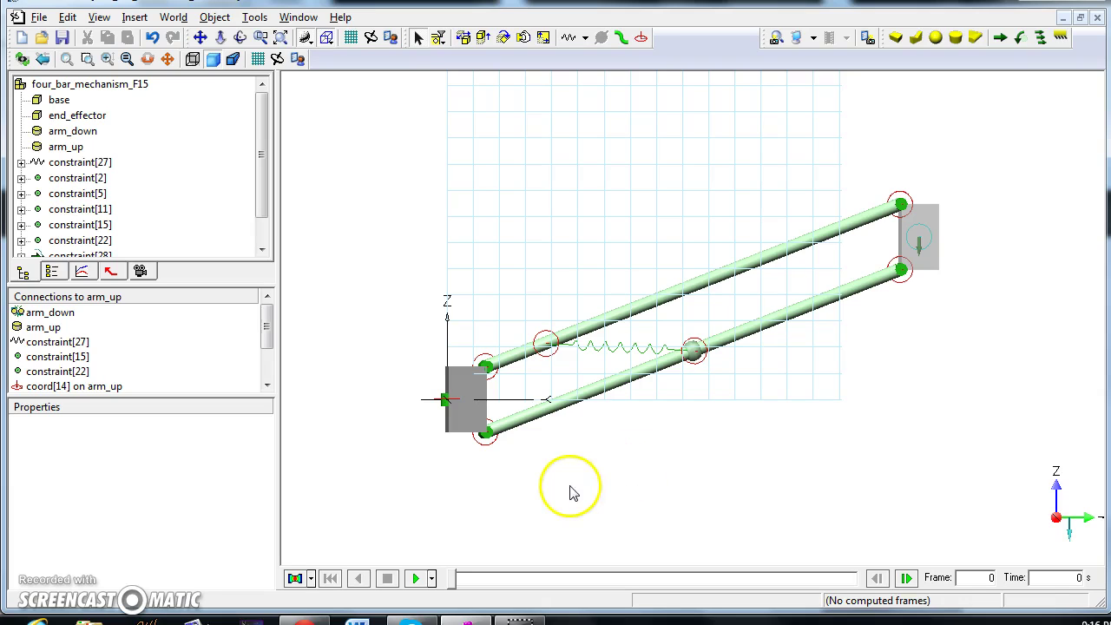
left_click(417, 580)
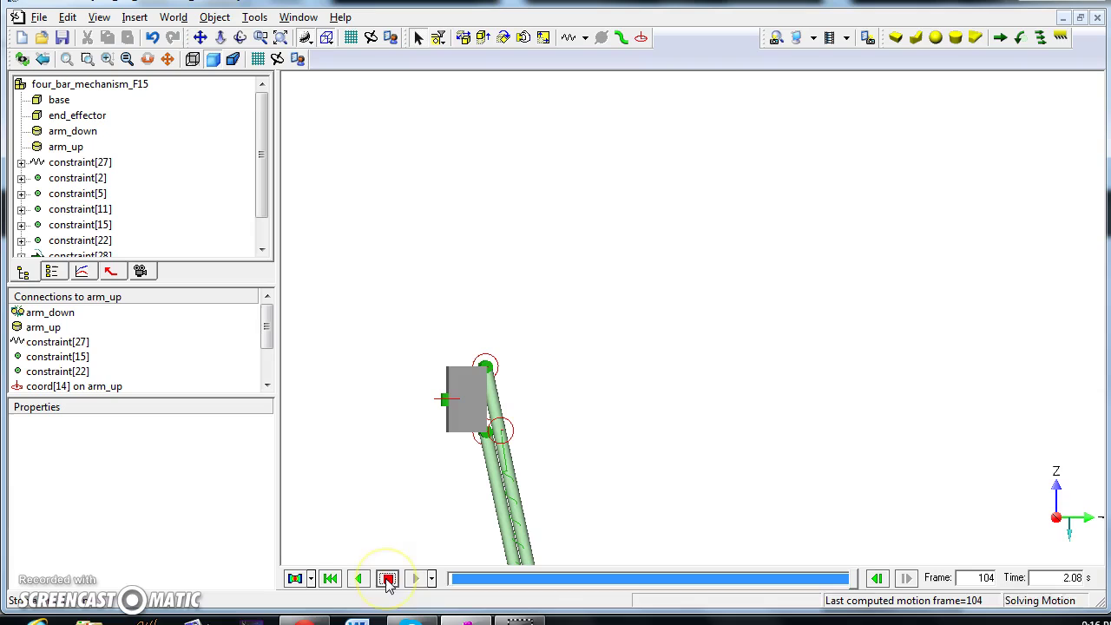
left_click(387, 579)
left_click(330, 579)
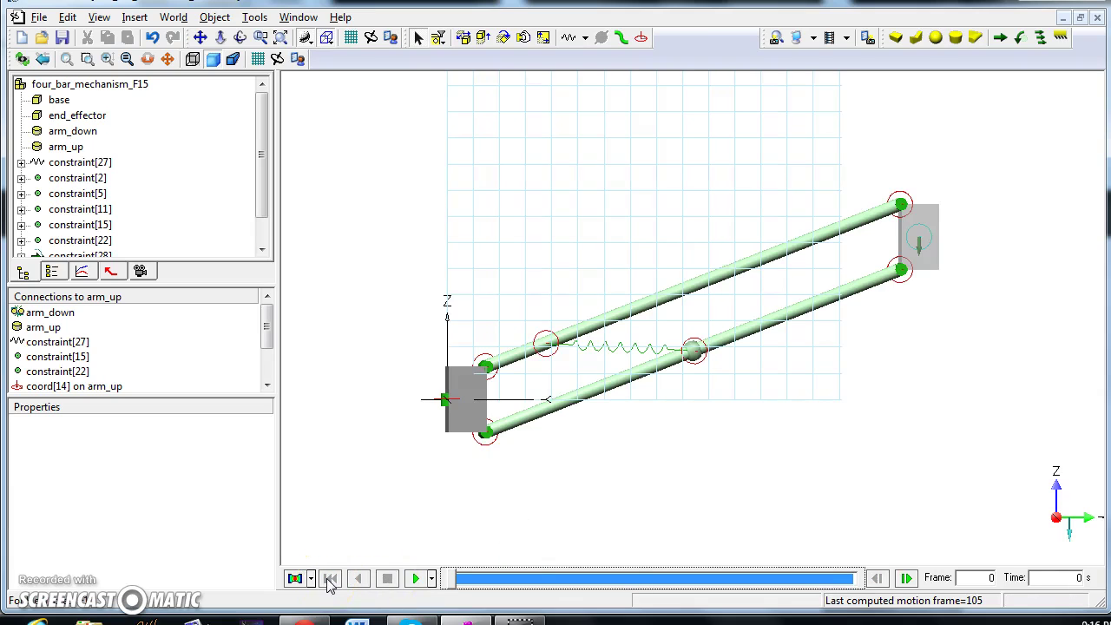
- Orbit the view to tilt the linkage, then leave orbit mode
left_click(634, 368)
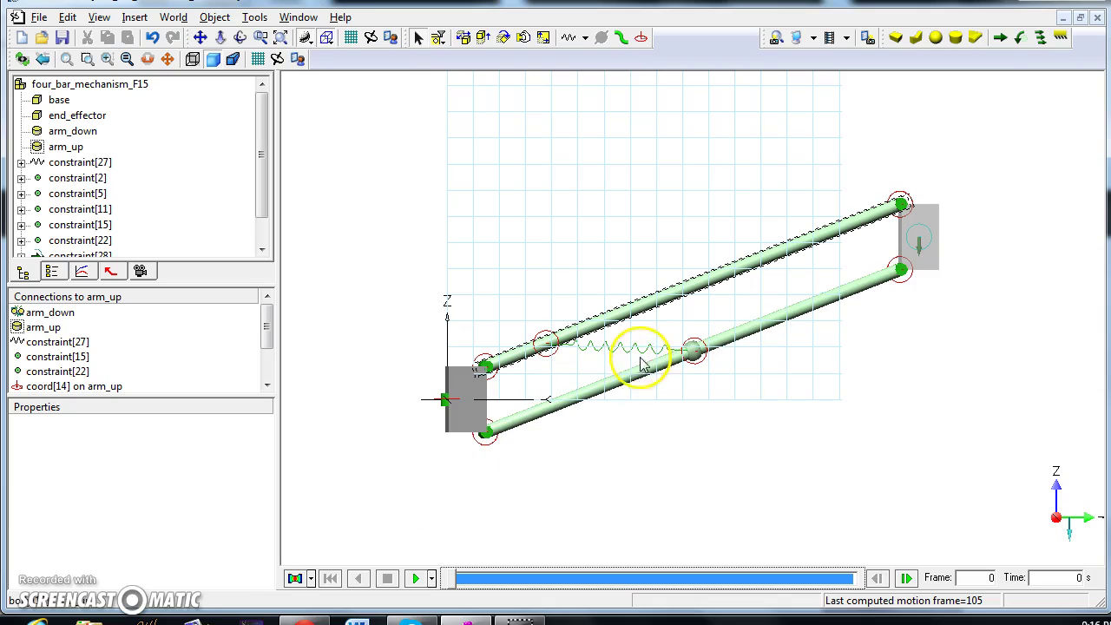
left_click(512, 282)
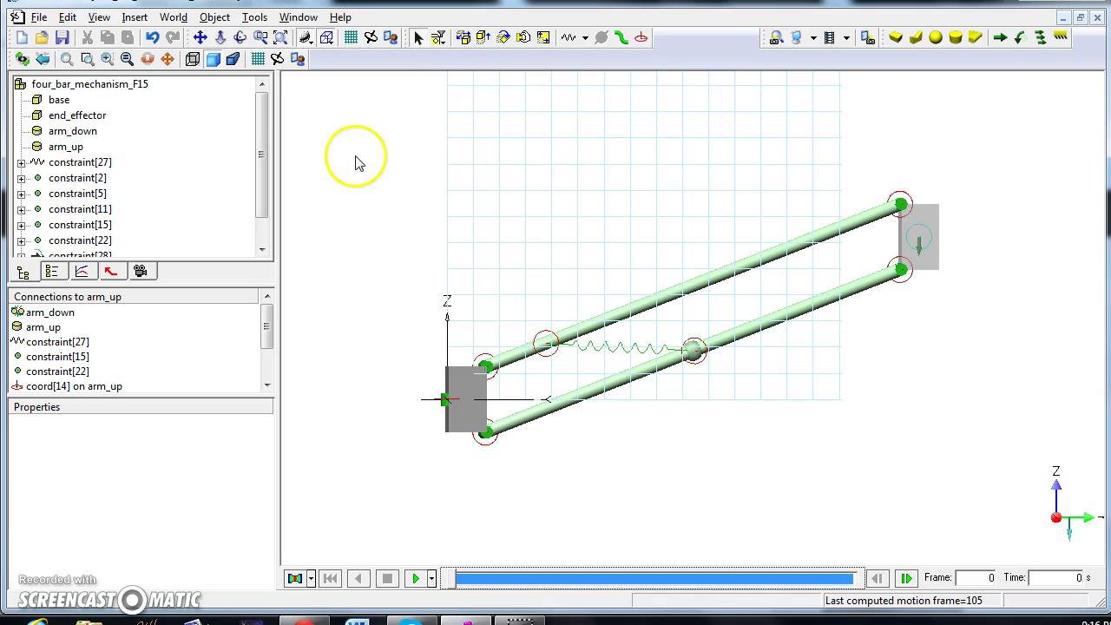
left_click(241, 39)
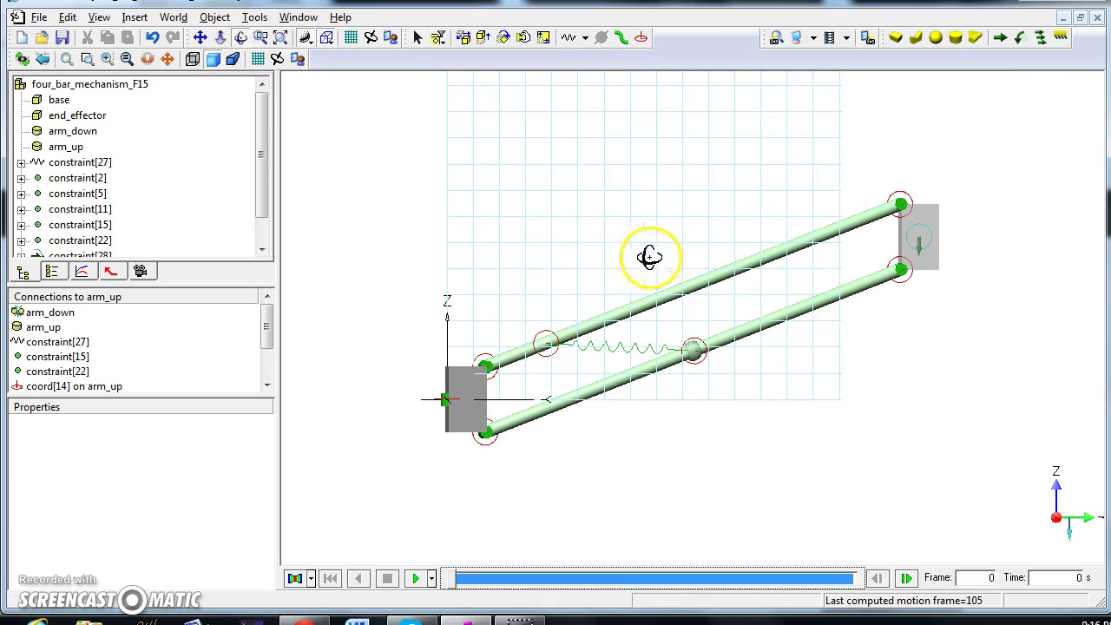
left_click_drag(717, 298, 428, 328)
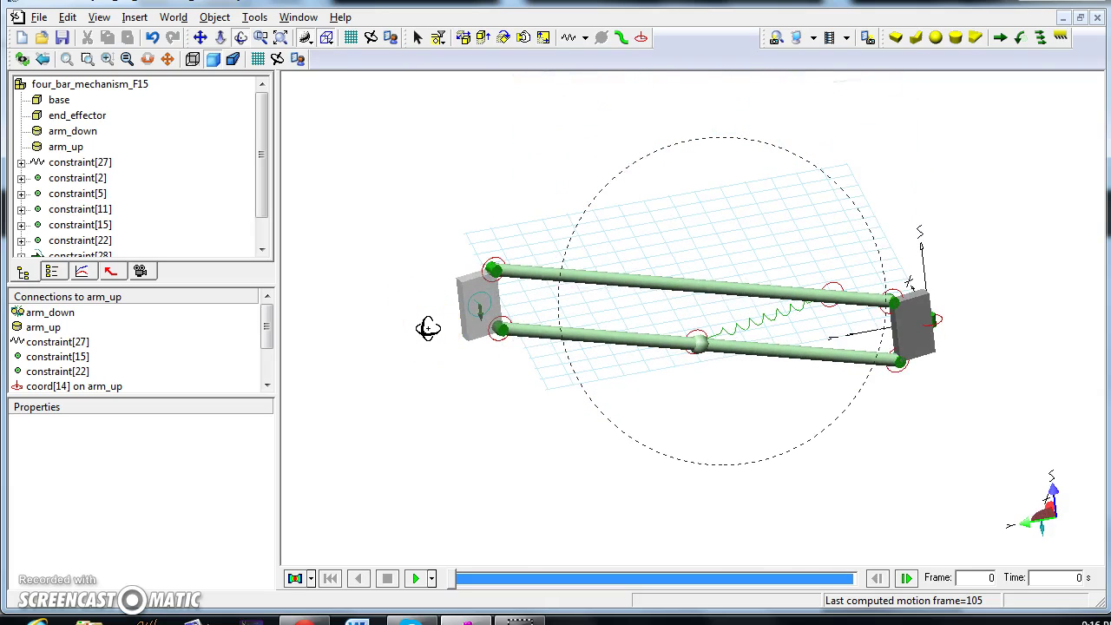
key("Escape")
mouse_move(568, 330)
left_mouse_down()
mouse_move(713, 338)
mouse_move(737, 314)
left_mouse_up()
- Add a coordinate point, coord[33], on arm_up and show its position values
left_click(642, 38)
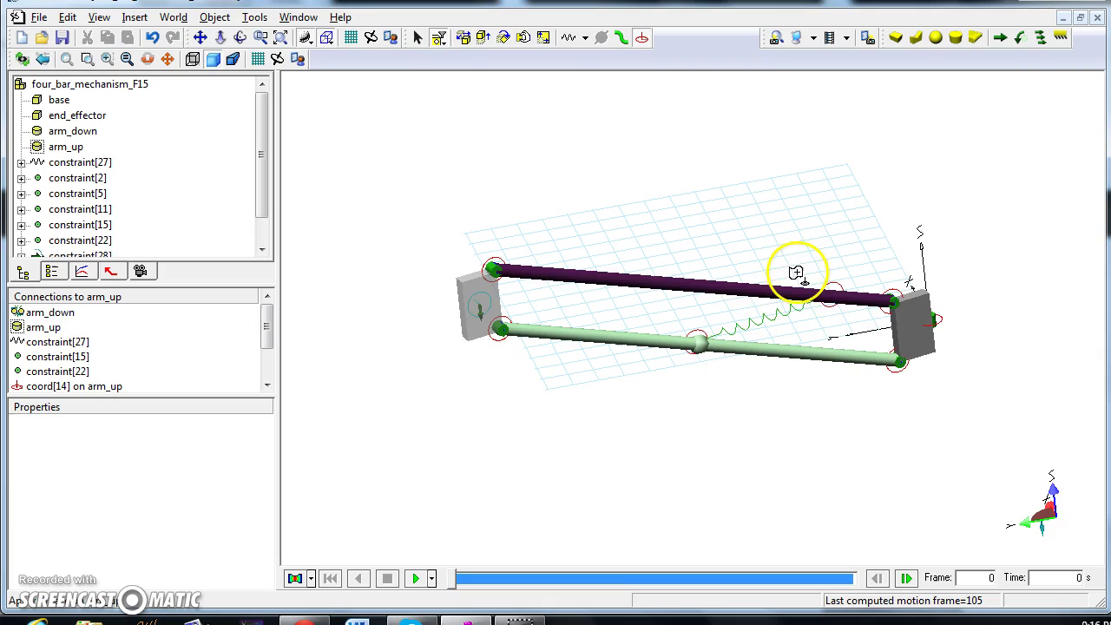
left_click(838, 304)
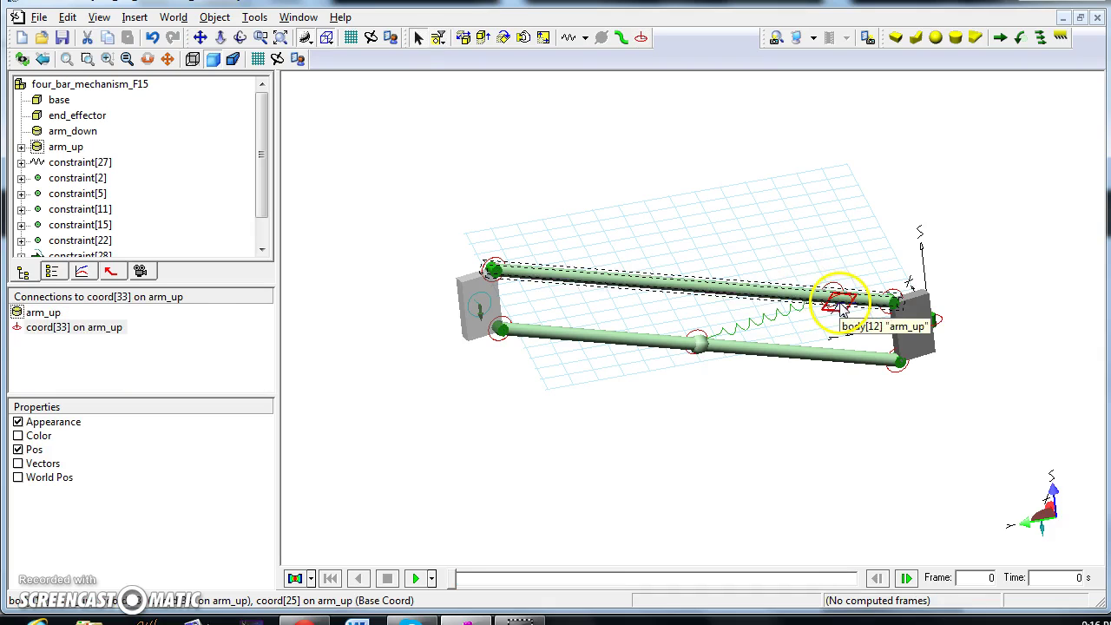
double_click(839, 303)
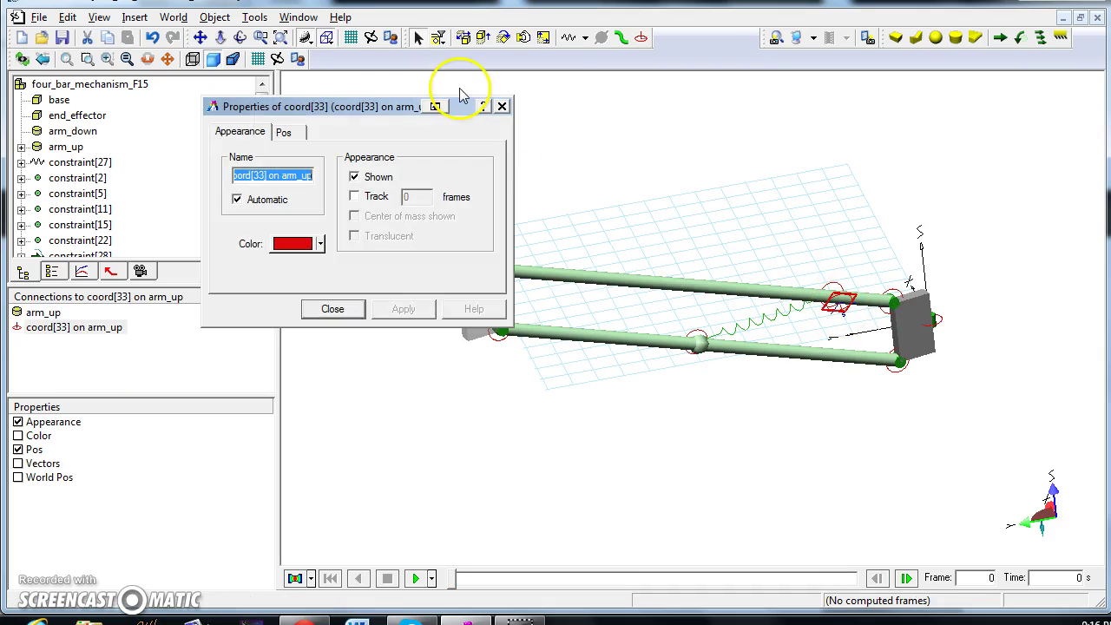
left_click(289, 137)
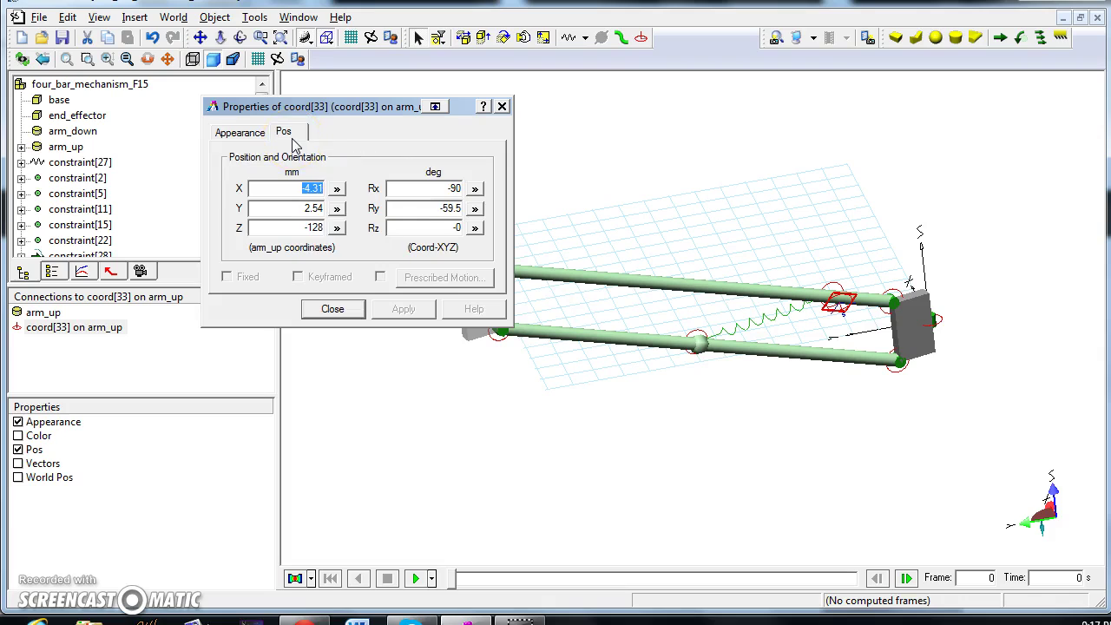
- Enter coord[33]'s position values: Y 0 and Z -125
double_click(301, 186)
type("5")
left_click(306, 206)
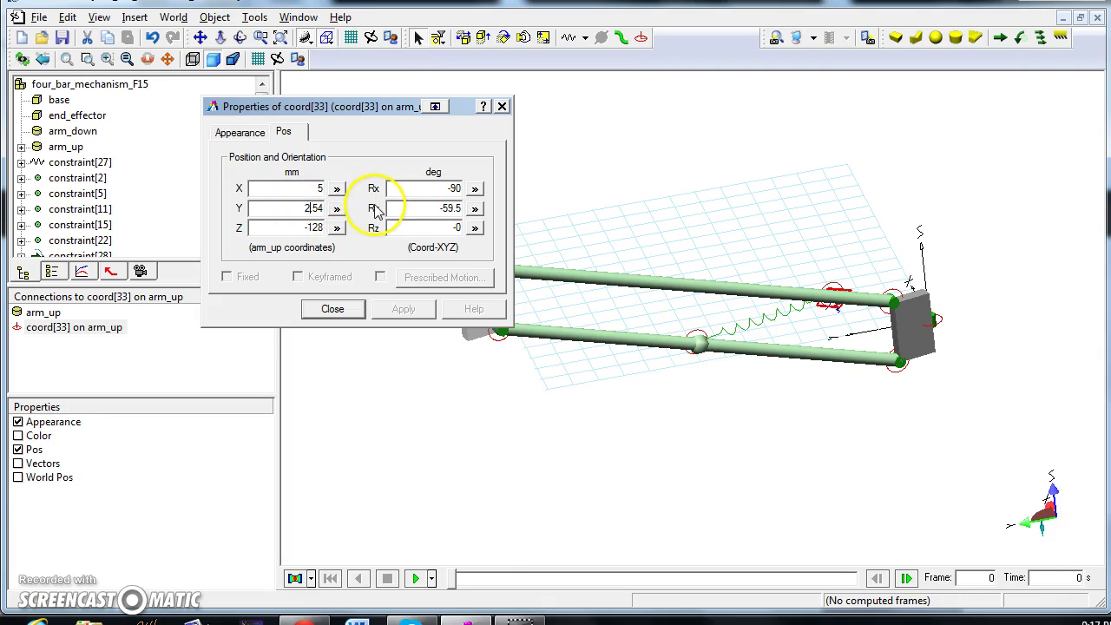
double_click(309, 208)
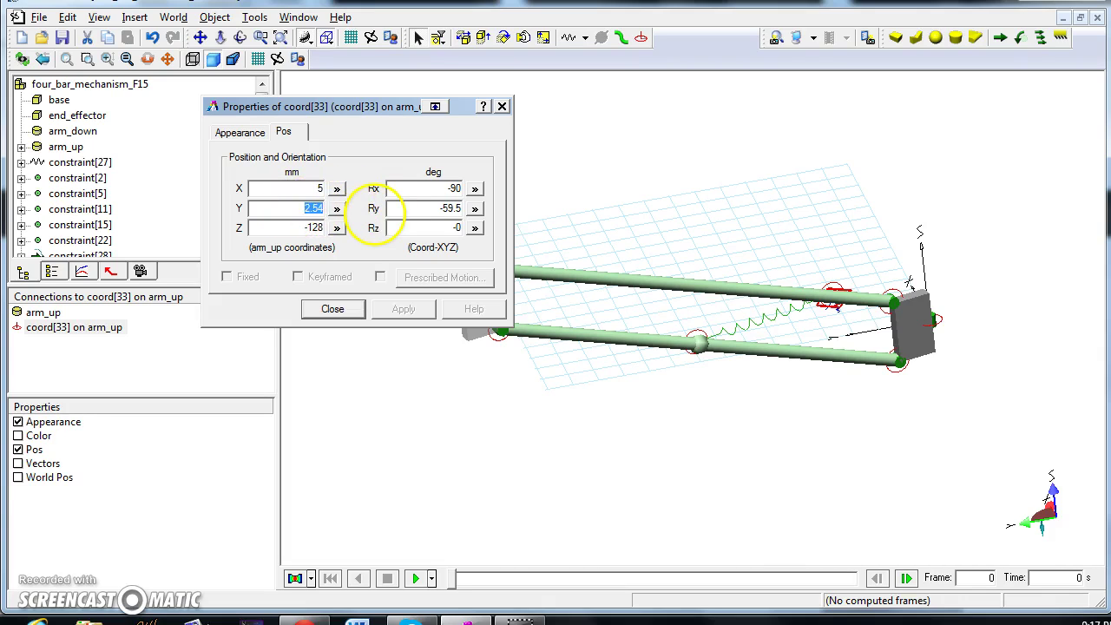
type("0")
left_click(320, 228)
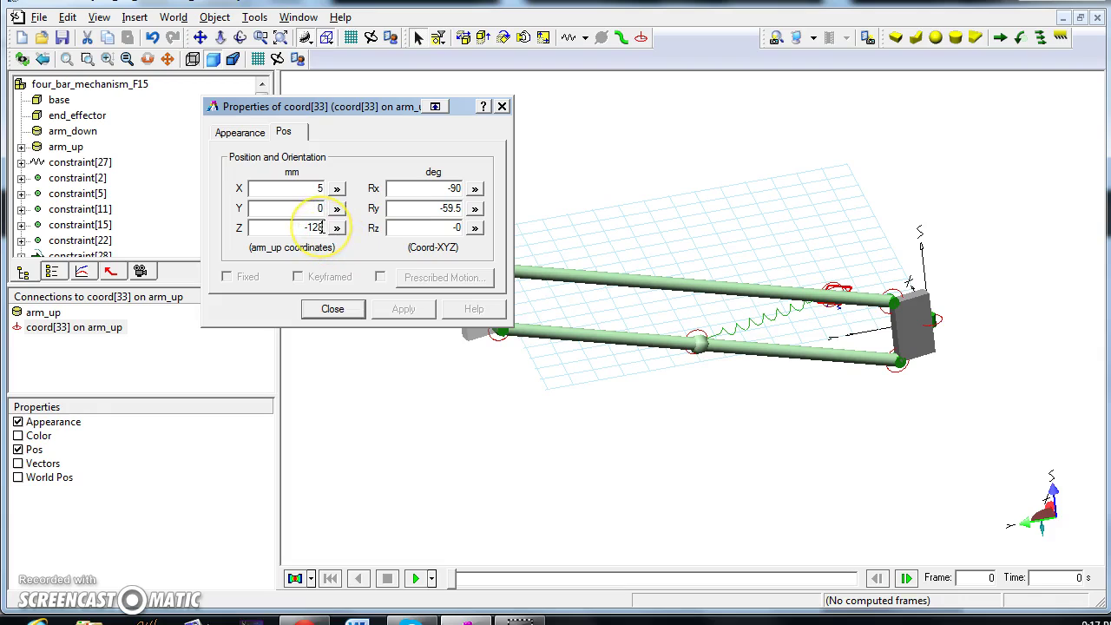
key("BackSpace")
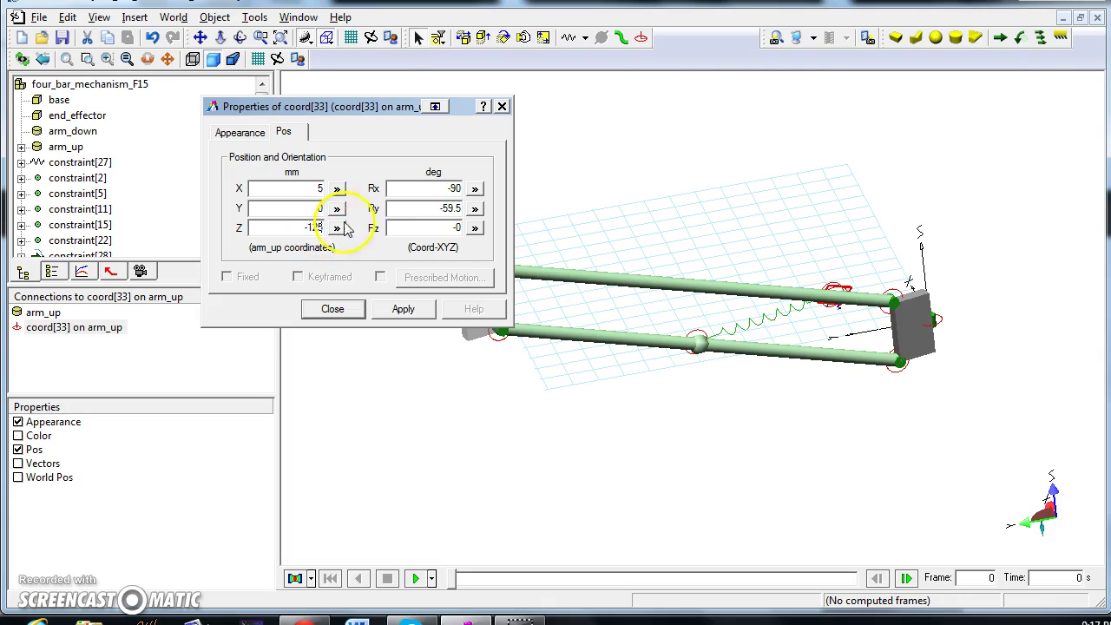
left_click(449, 208)
- Set coord[33]'s Ry to -90 and X to -5, then close
left_click_drag(449, 208, 498, 206)
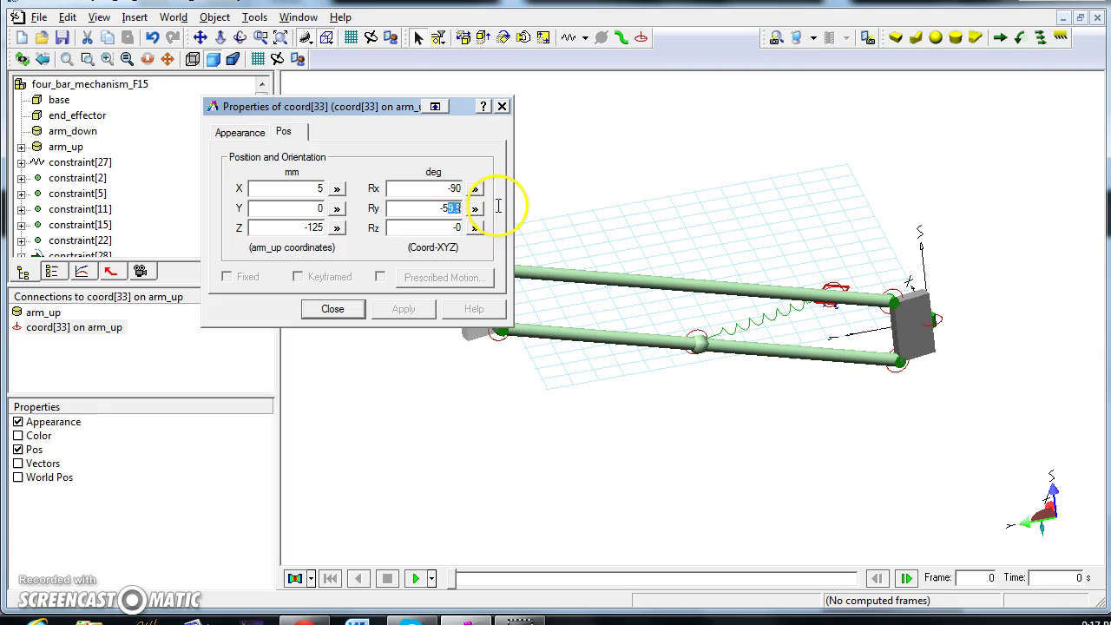
key("BackSpace")
key("BackSpace")
key("BackSpace")
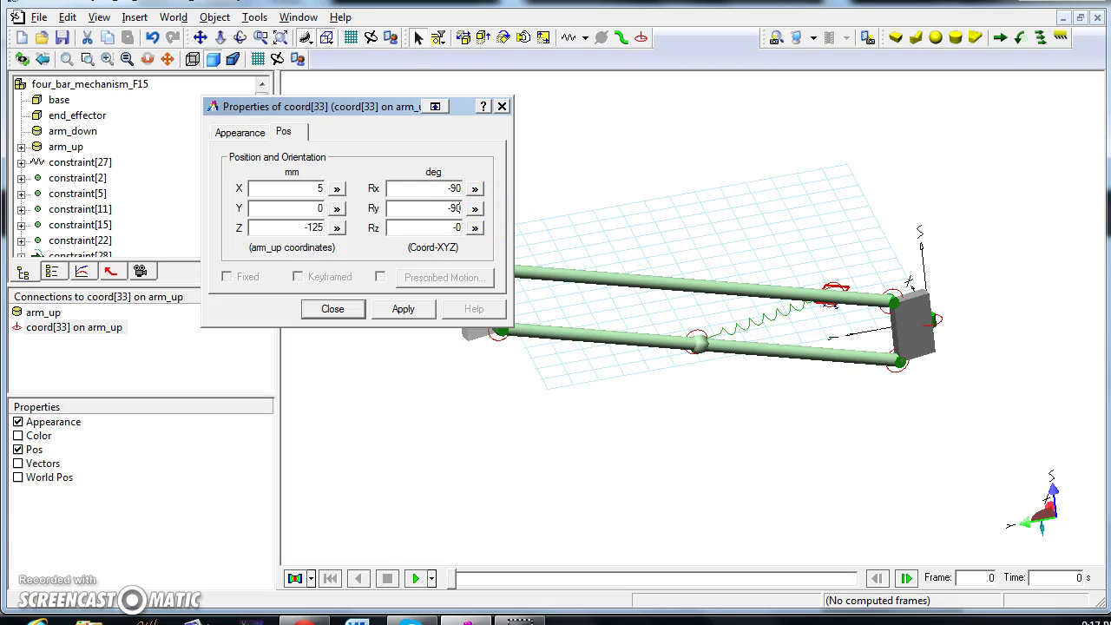
left_click(428, 187)
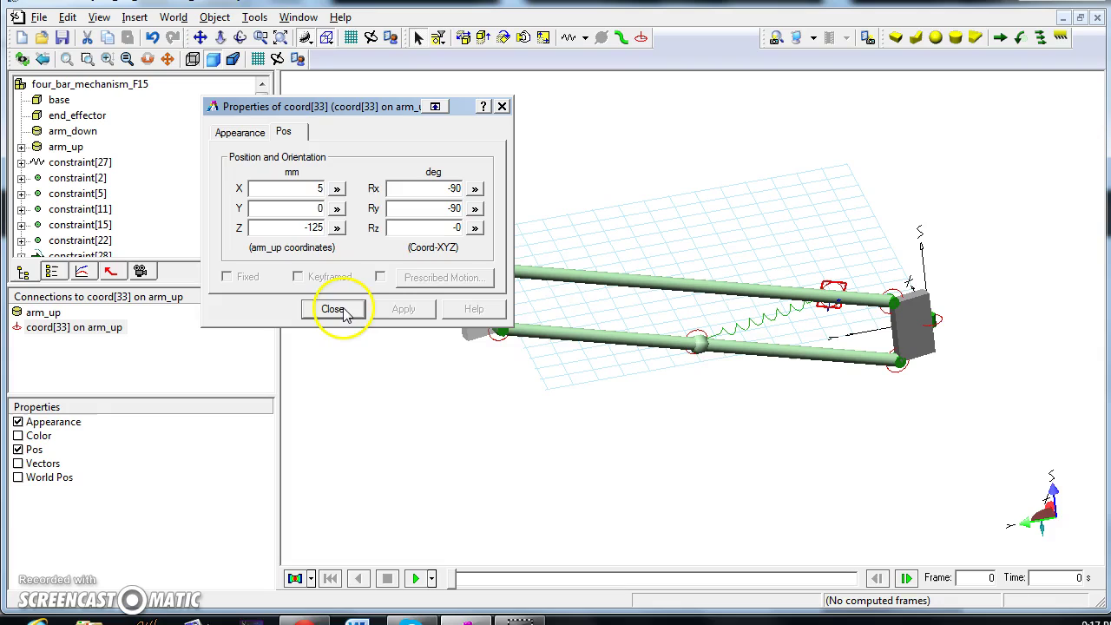
left_click(320, 190)
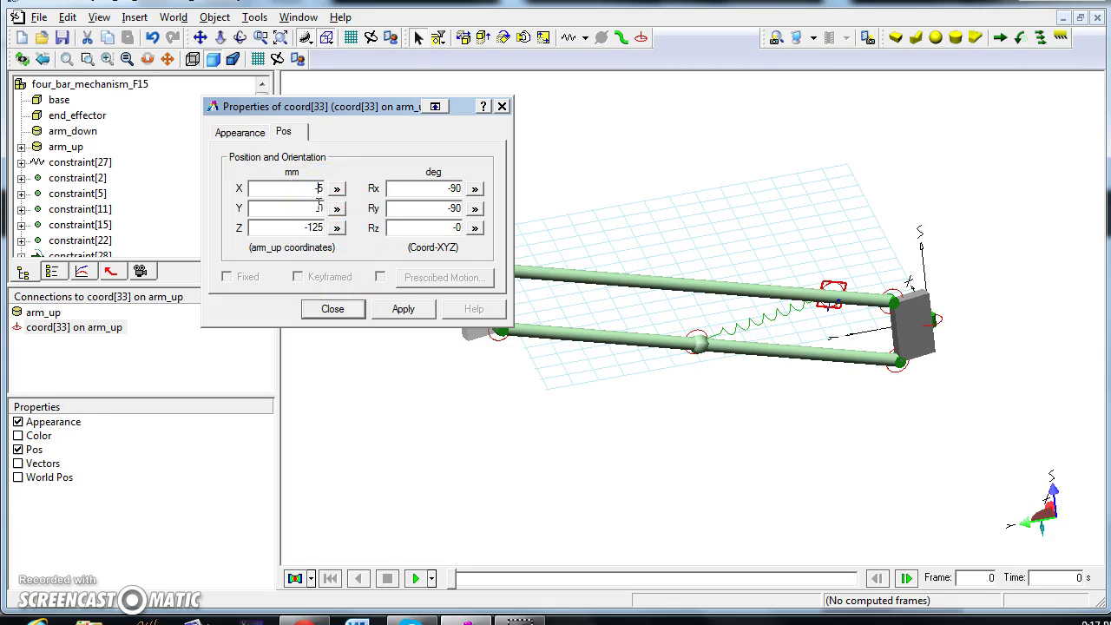
left_click(315, 206)
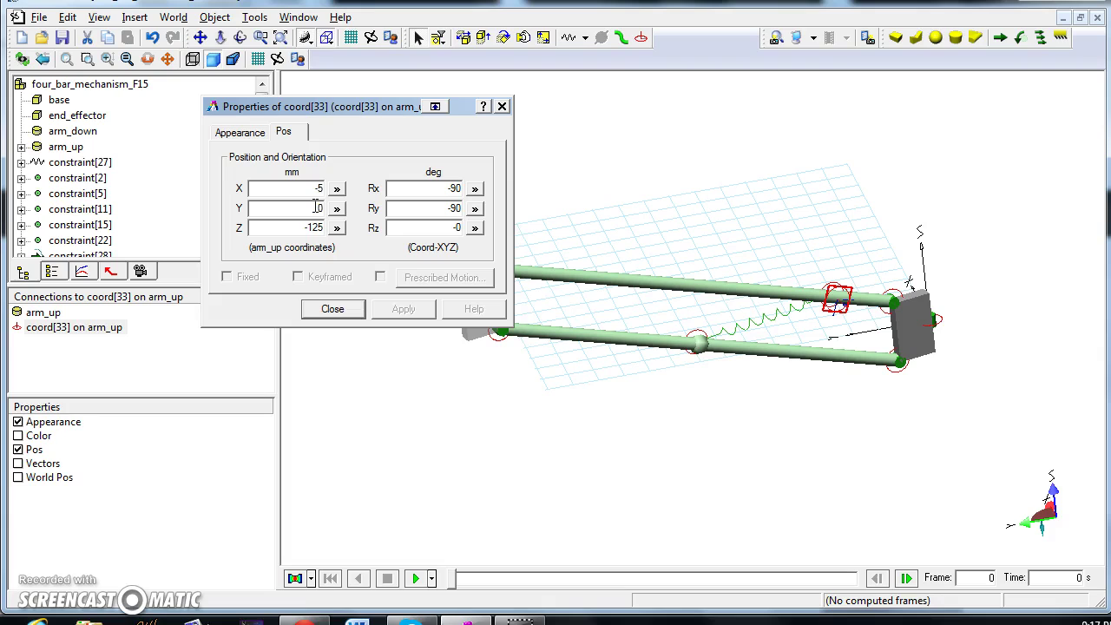
left_click(332, 309)
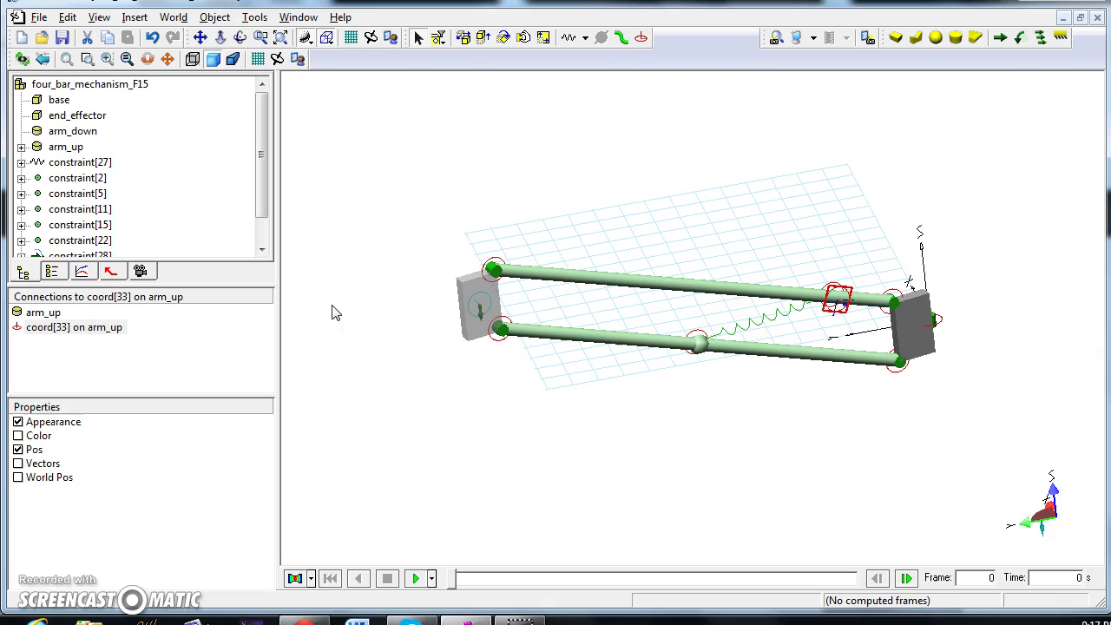
- Place a new coordinate marker, coord[35], on arm_down
left_click(640, 38)
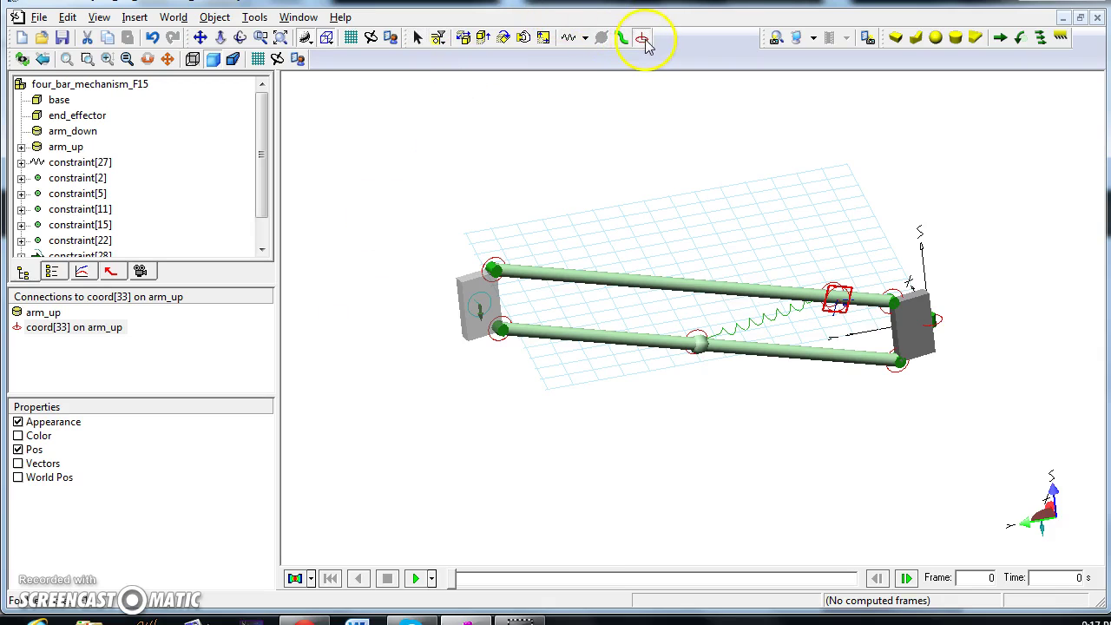
left_click(701, 349)
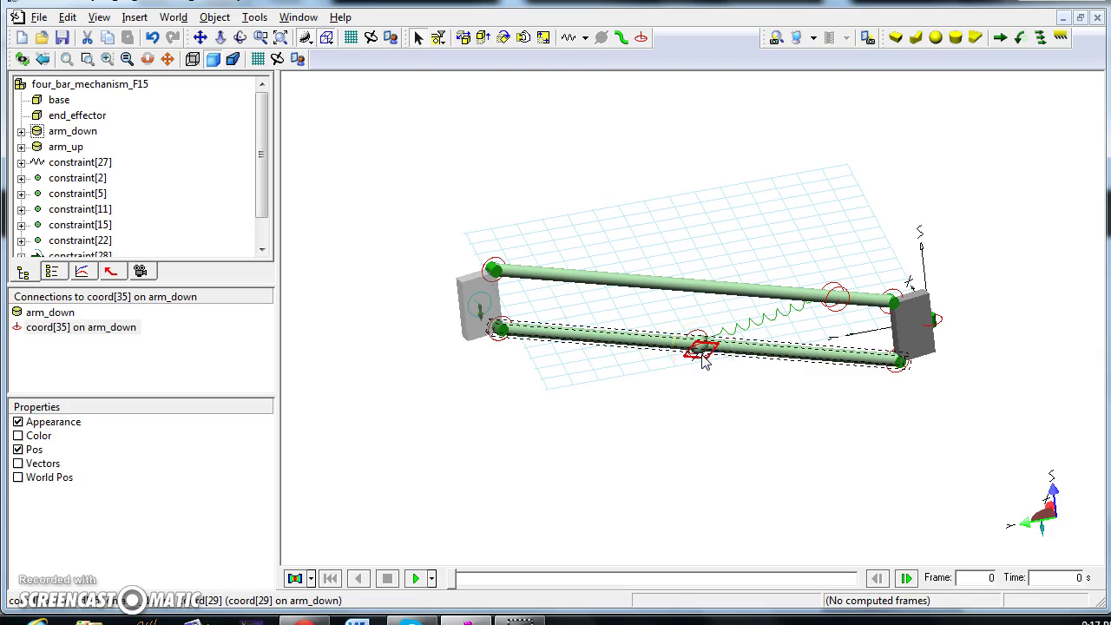
double_click(703, 352)
- Position coord[35] at X -5, Y 0, Z 0 mm with Ry 90°
left_click(423, 225)
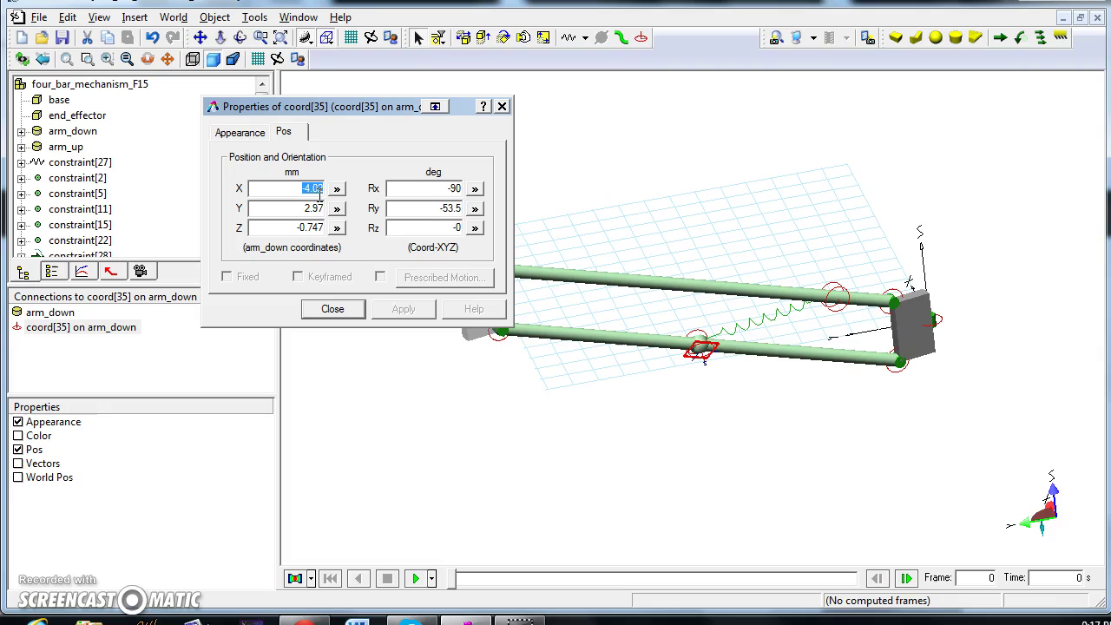
key("BackSpace")
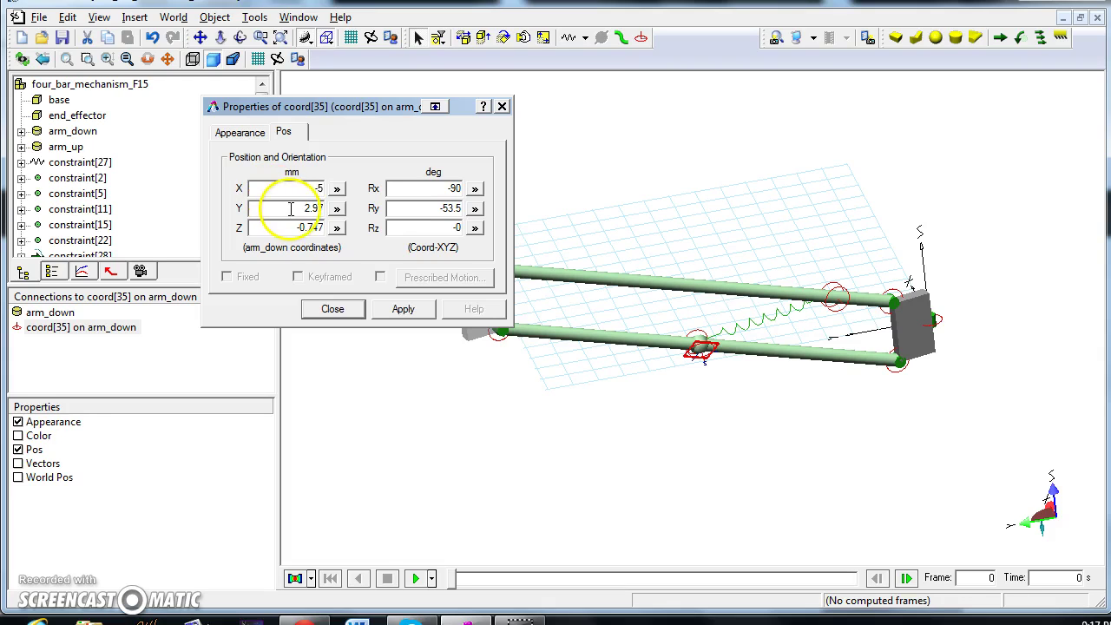
left_click(291, 208)
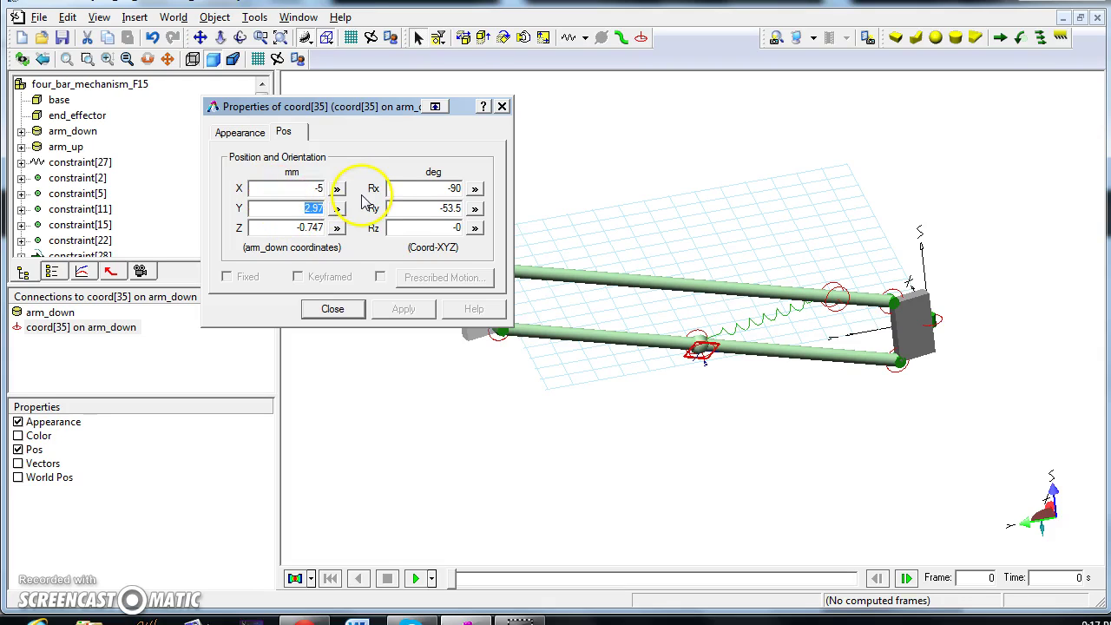
type("0")
left_click(291, 227)
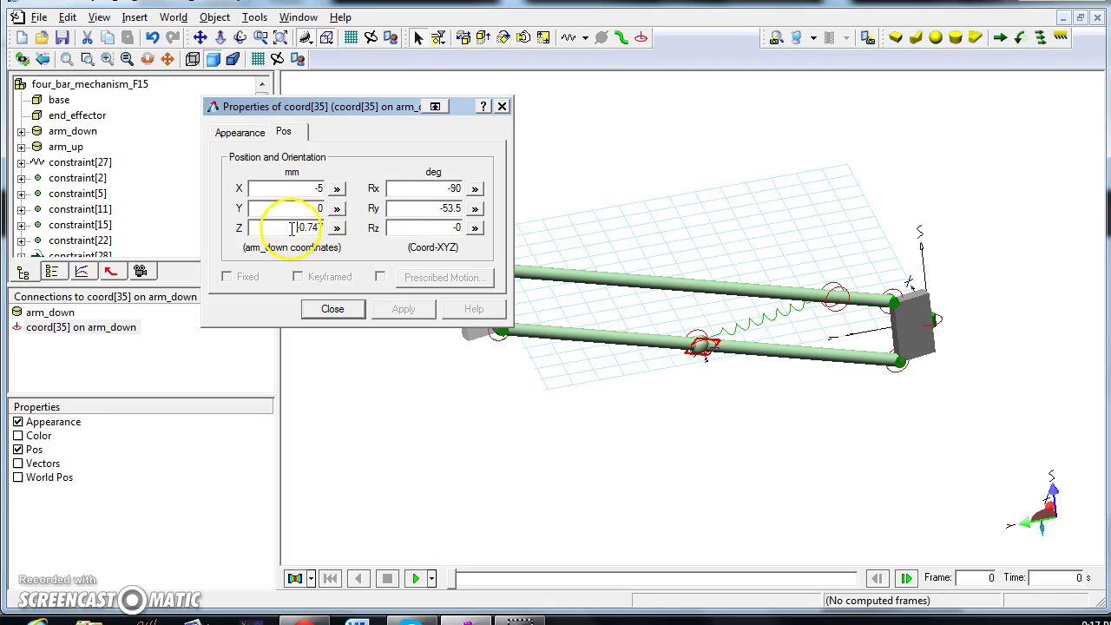
type("0")
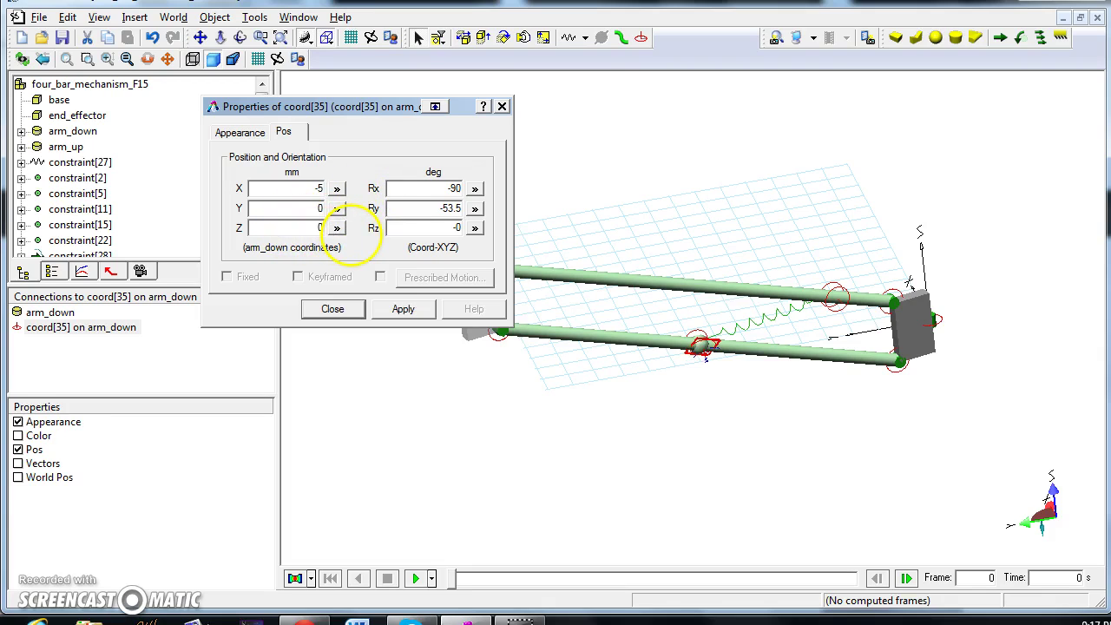
left_click(438, 210)
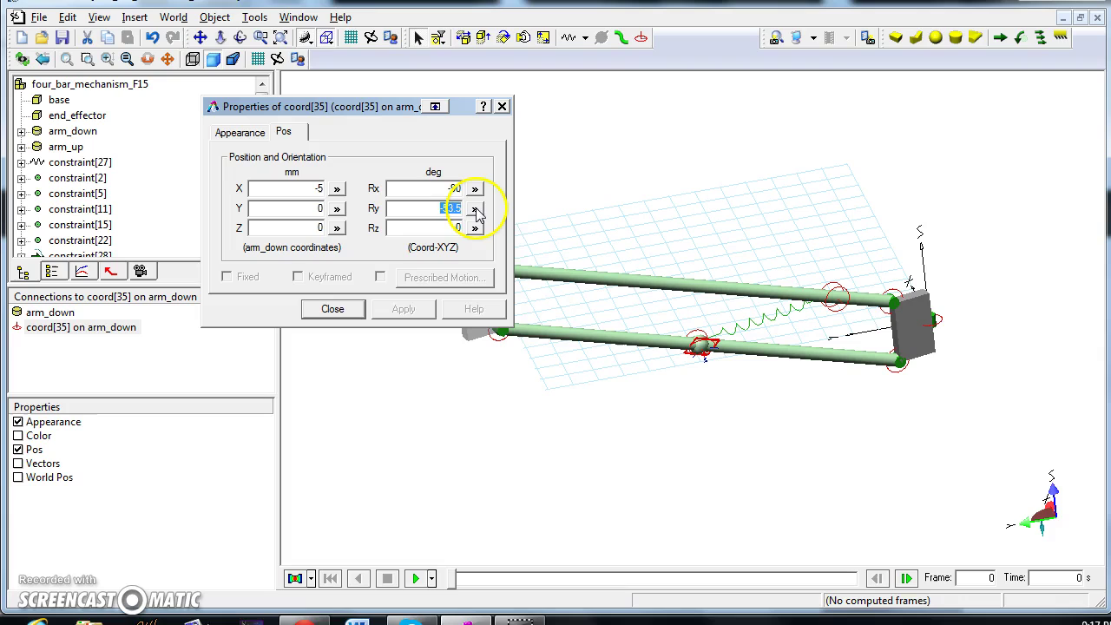
type("90")
key("Return")
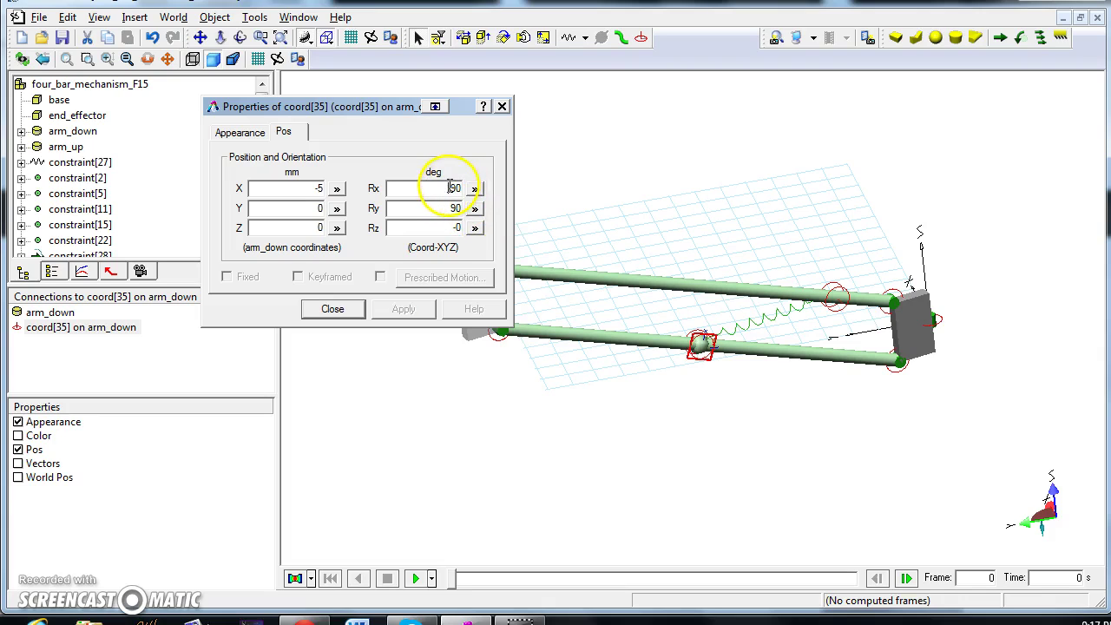
left_click(356, 315)
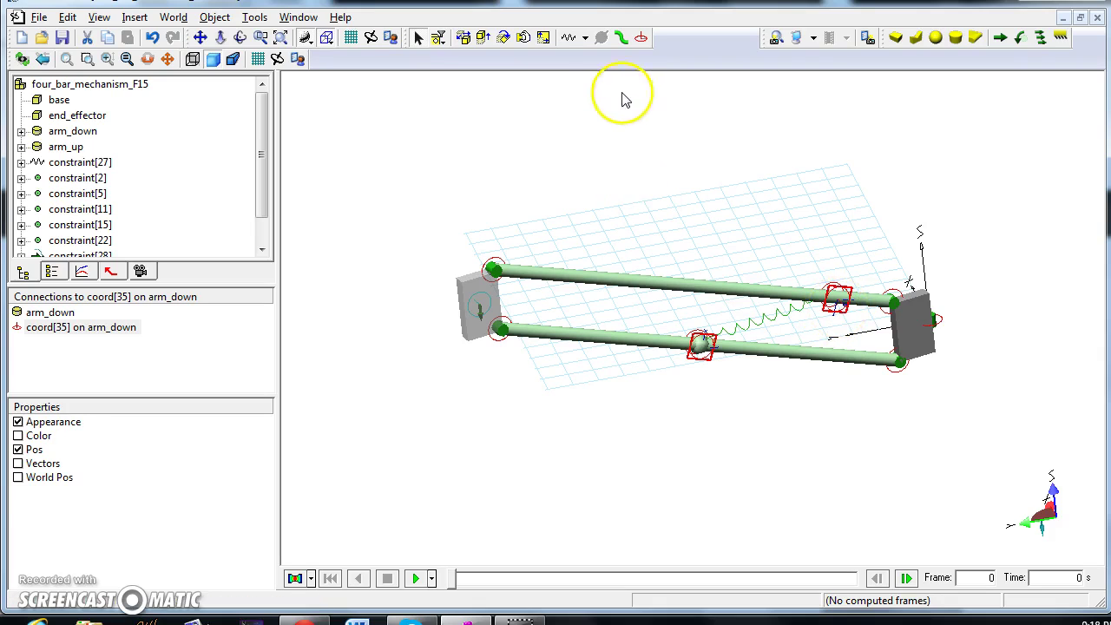
- Create linear spring constraint[36] between coord[35] on arm_down and coord[33] on arm_up
left_click(572, 45)
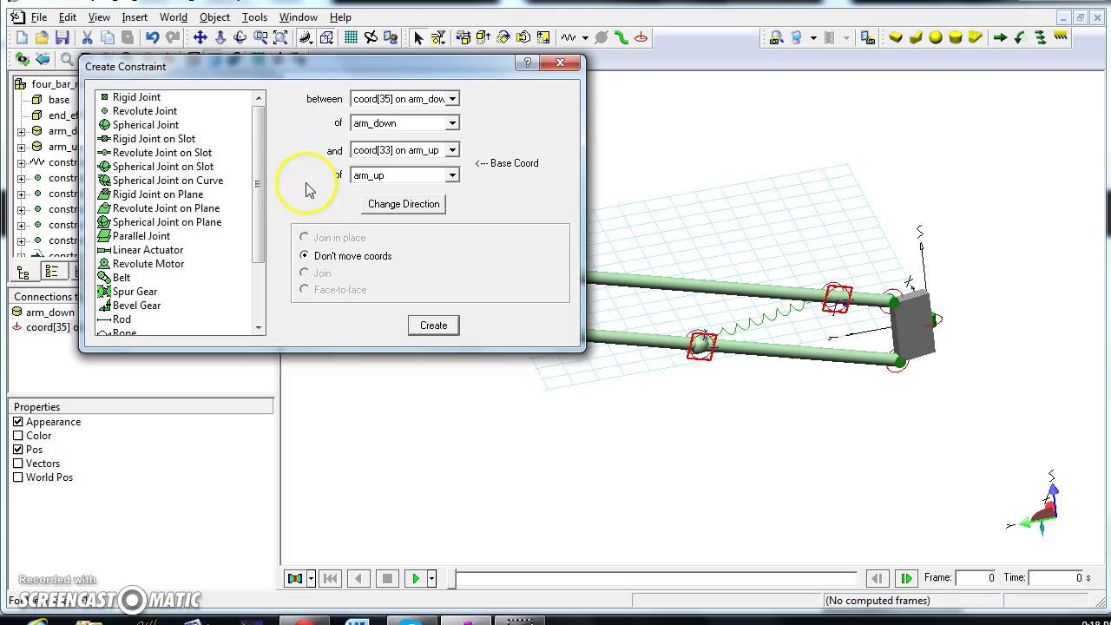
left_click(431, 326)
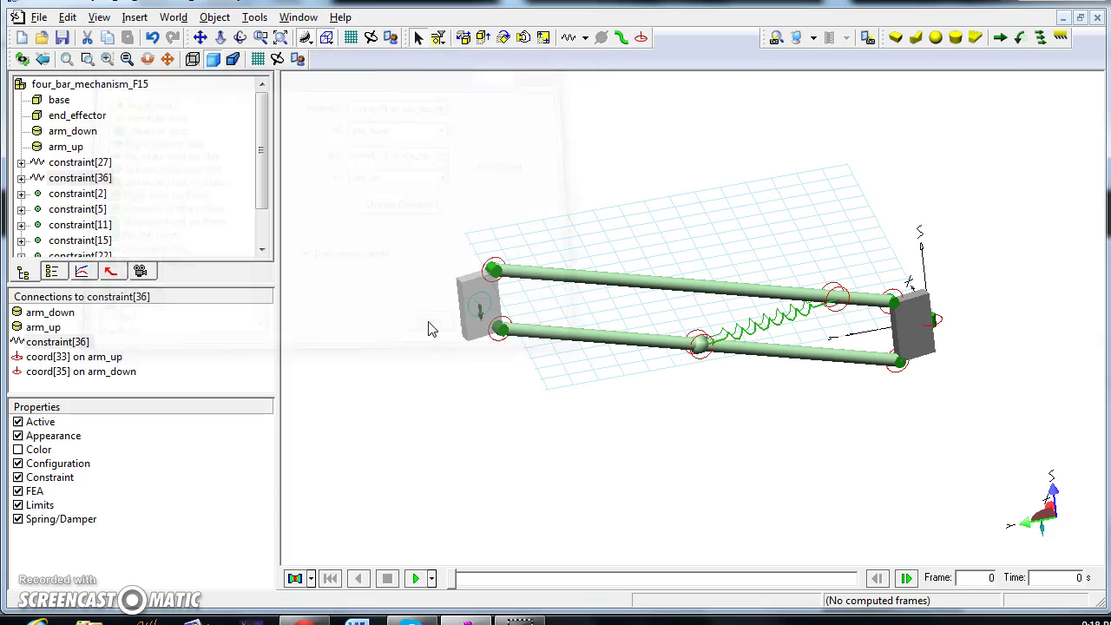
- Give spring constraint[36] stiffness k 2 N/mm and damping c 0.02 N s/mm
double_click(796, 324)
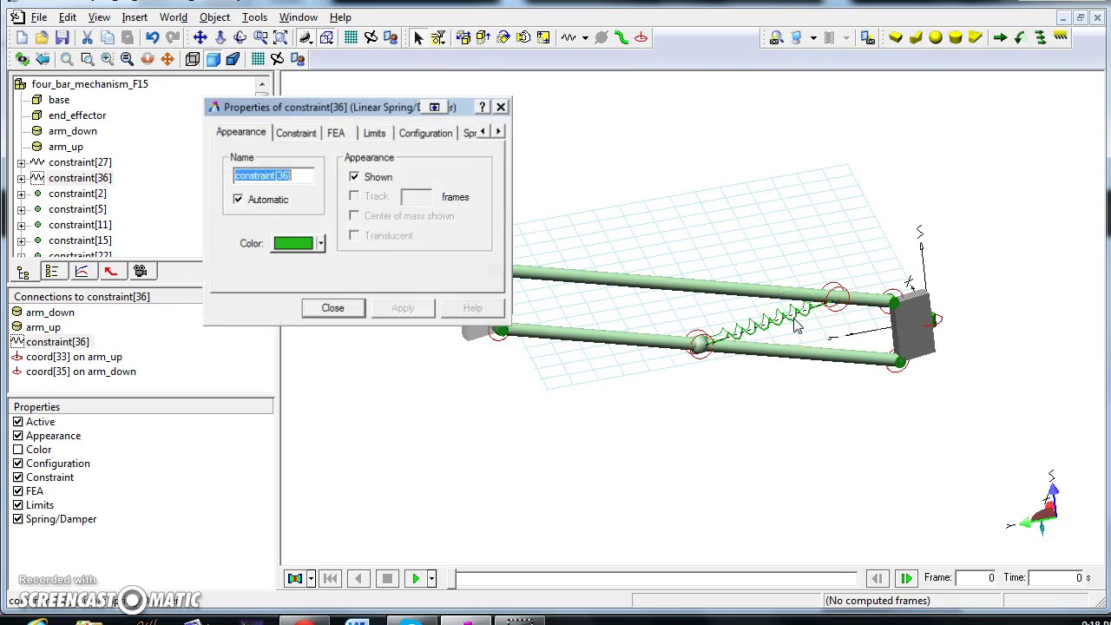
left_click(500, 131)
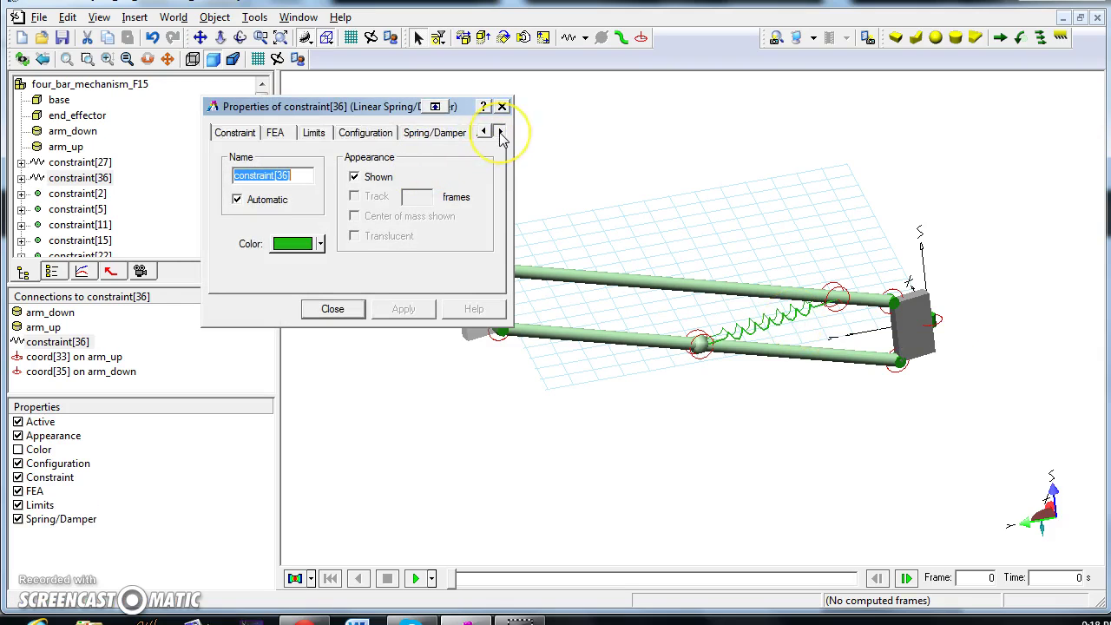
left_click(500, 131)
left_click(386, 132)
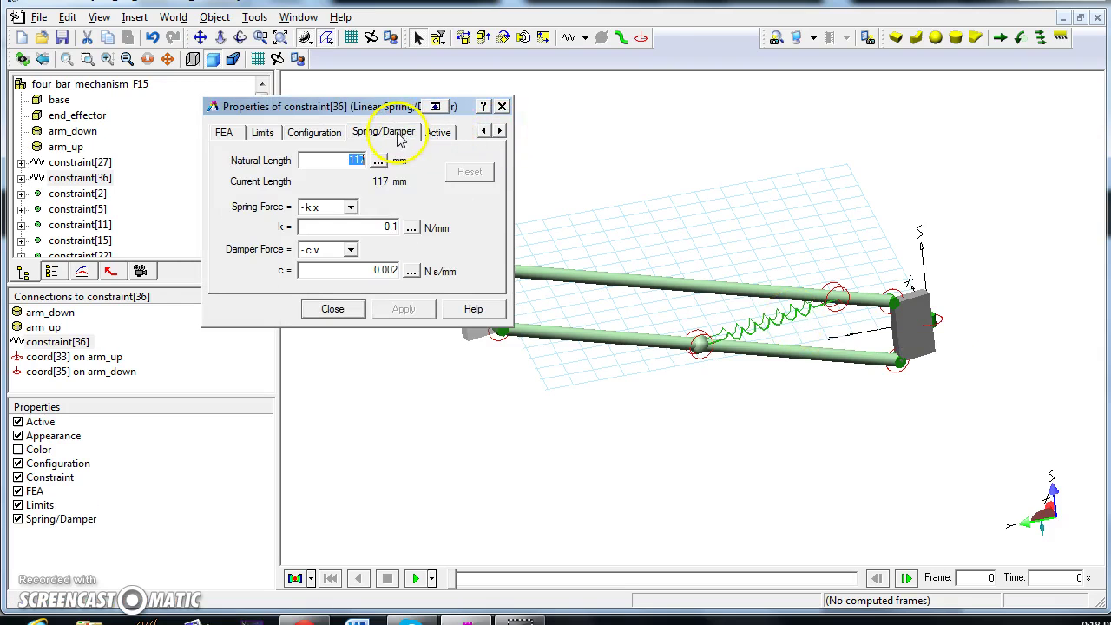
double_click(389, 226)
type("2")
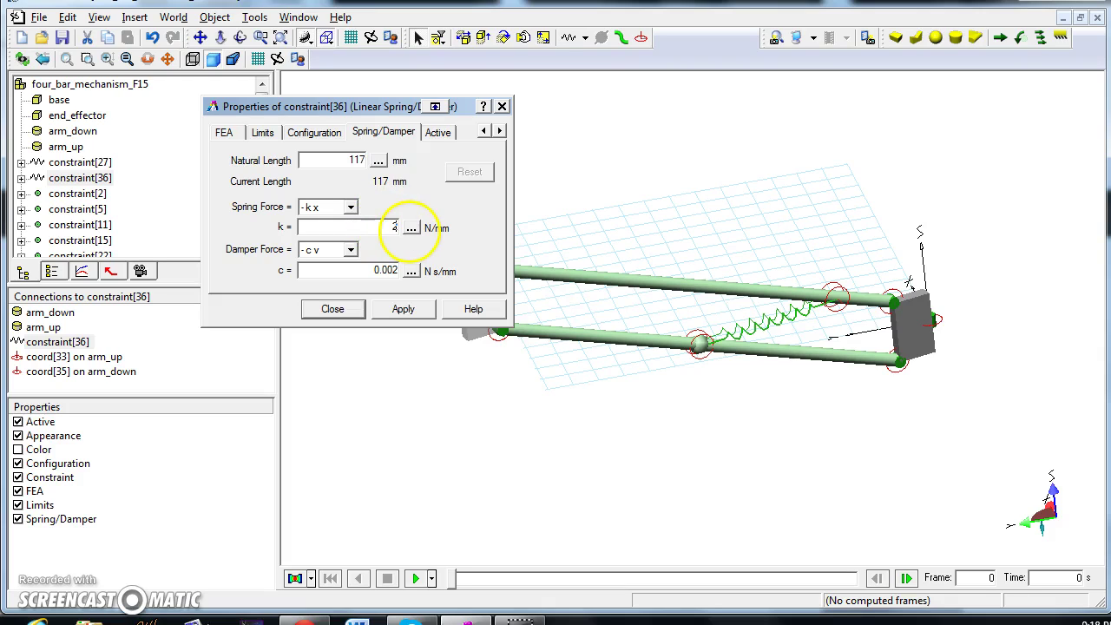
key("Return")
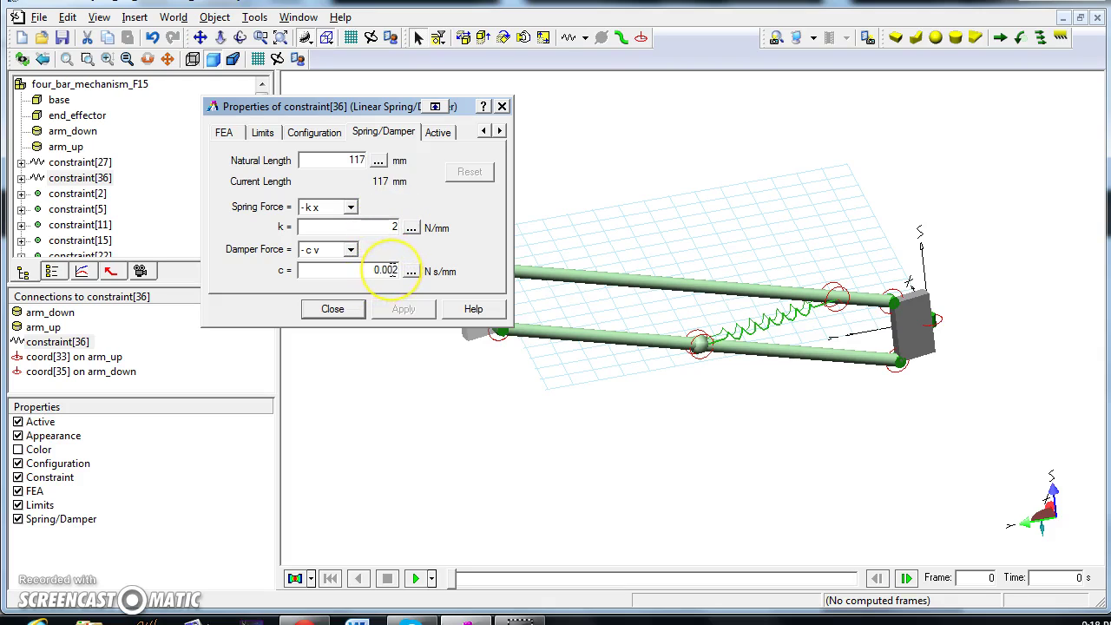
key("BackSpace")
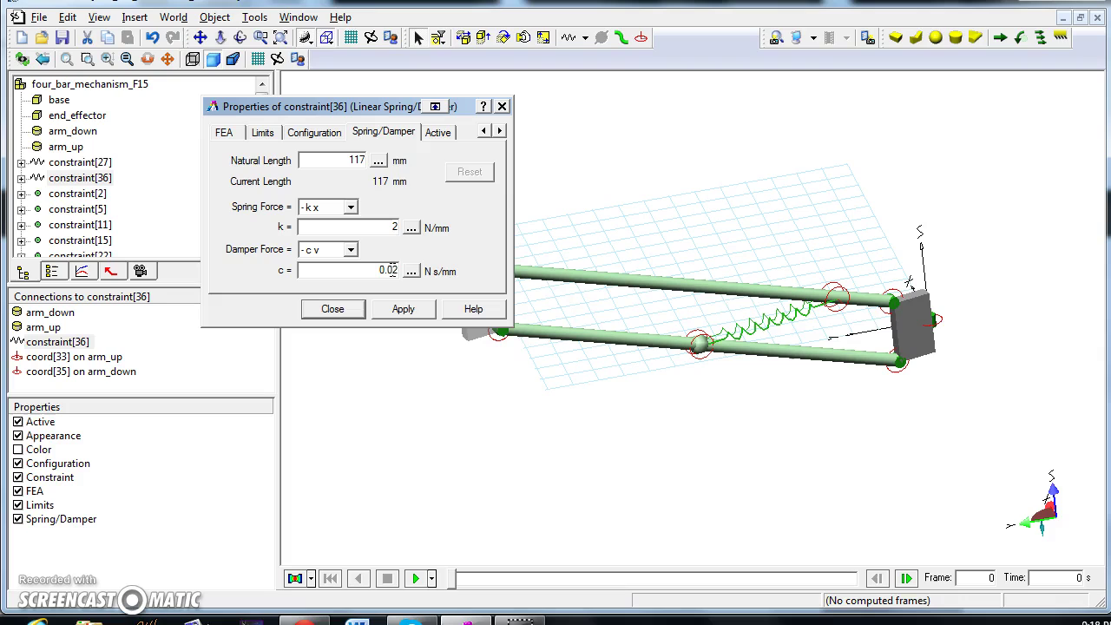
left_click(404, 311)
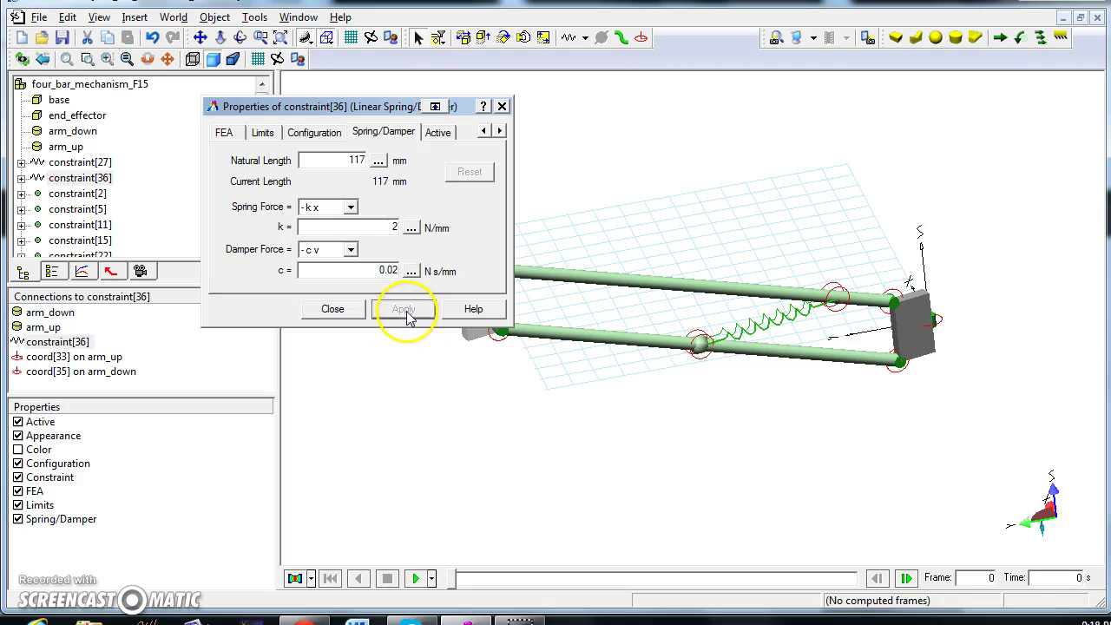
left_click(334, 310)
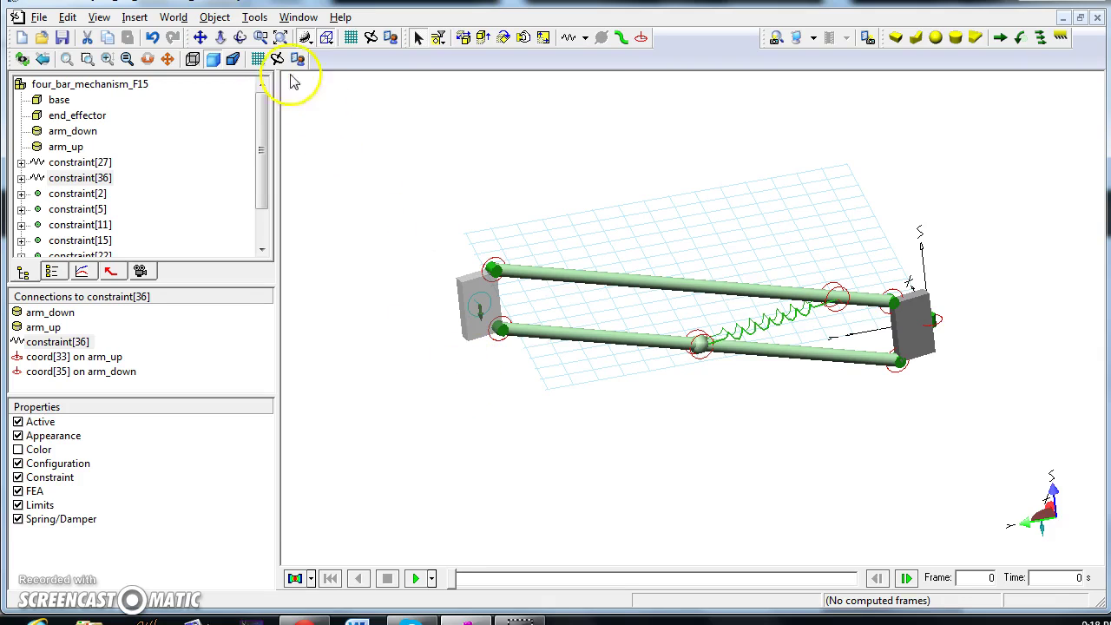
- Rotate the view and inspect the upper and lower arms, leaving nothing selected
left_click(241, 38)
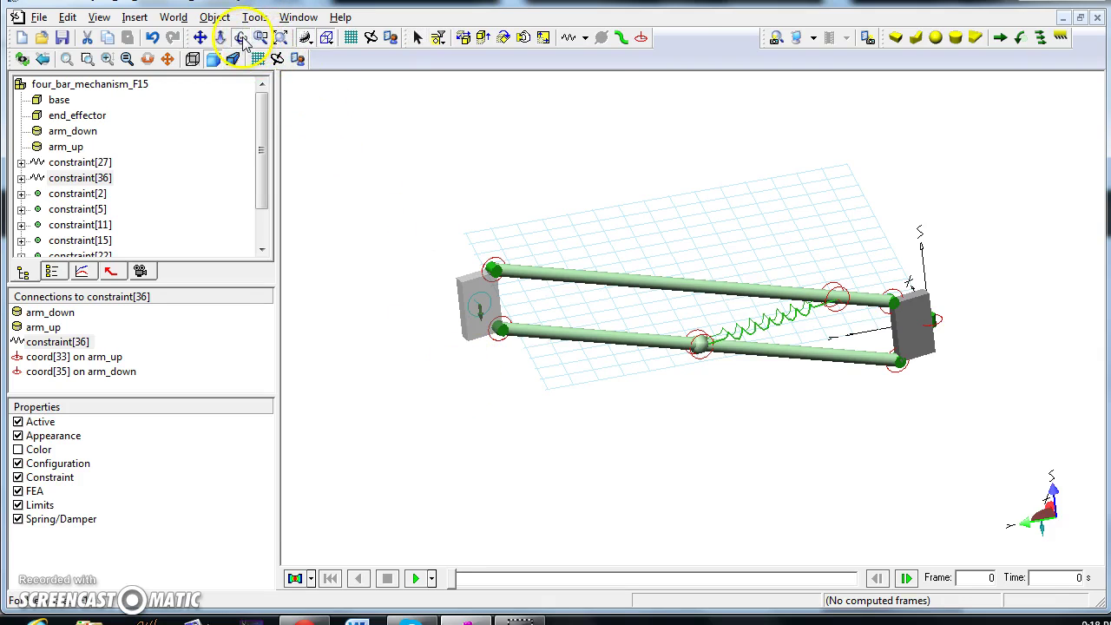
left_click_drag(578, 367, 859, 322)
left_click(853, 322)
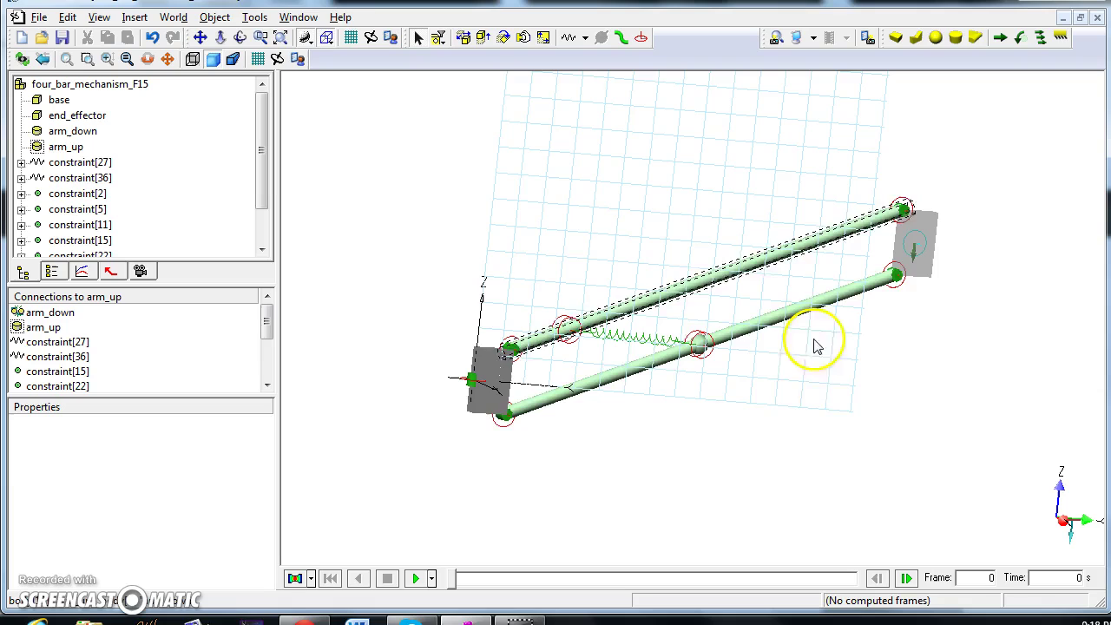
left_click(745, 326)
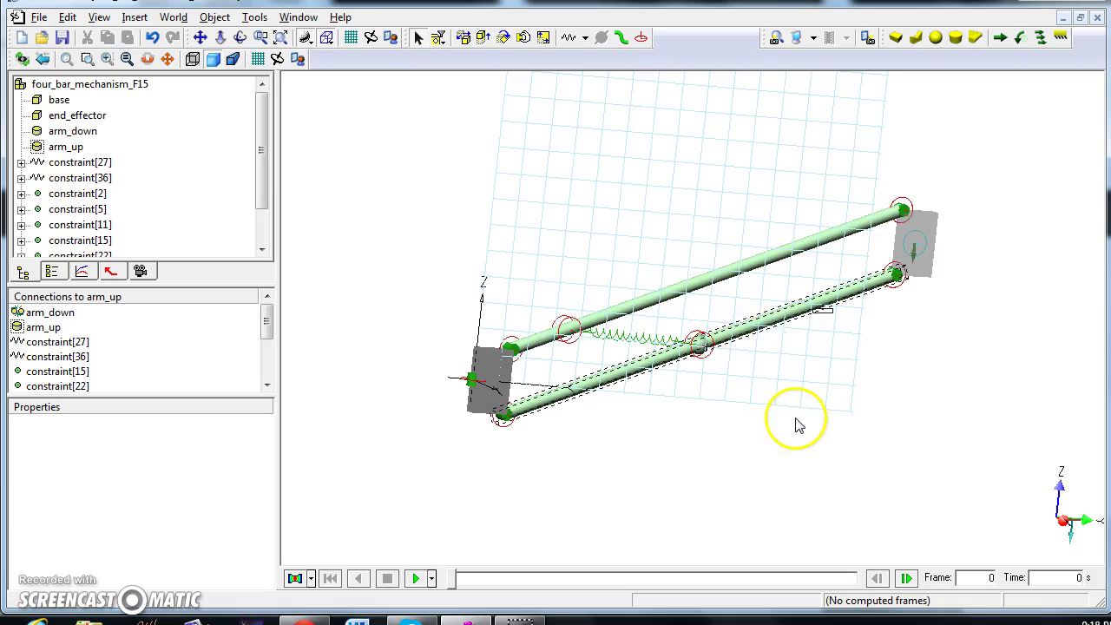
left_click(743, 414)
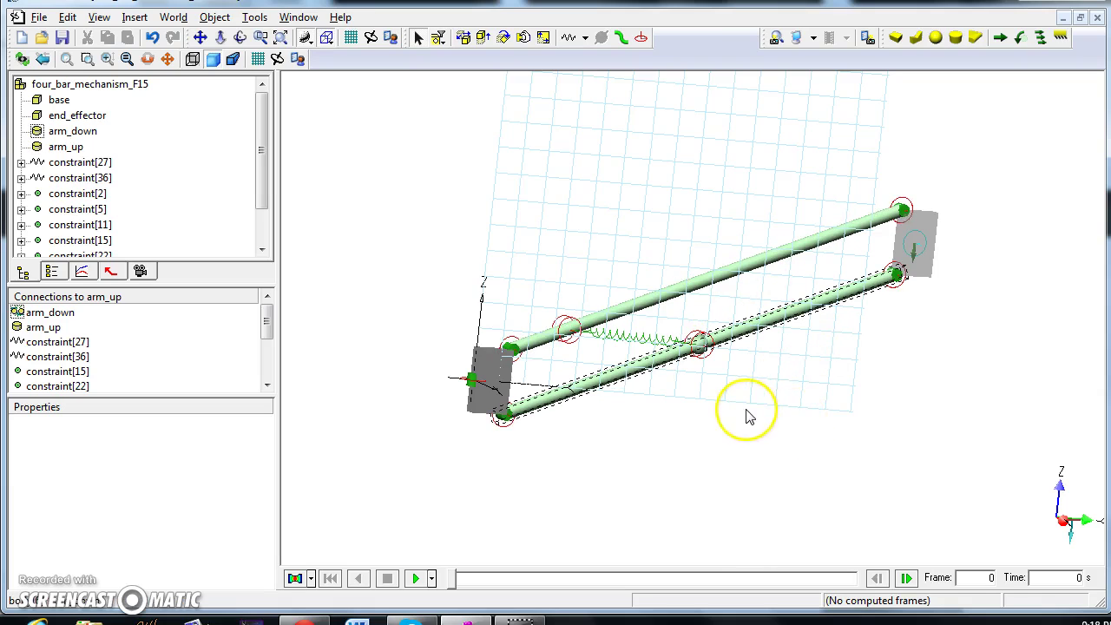
left_click(540, 324)
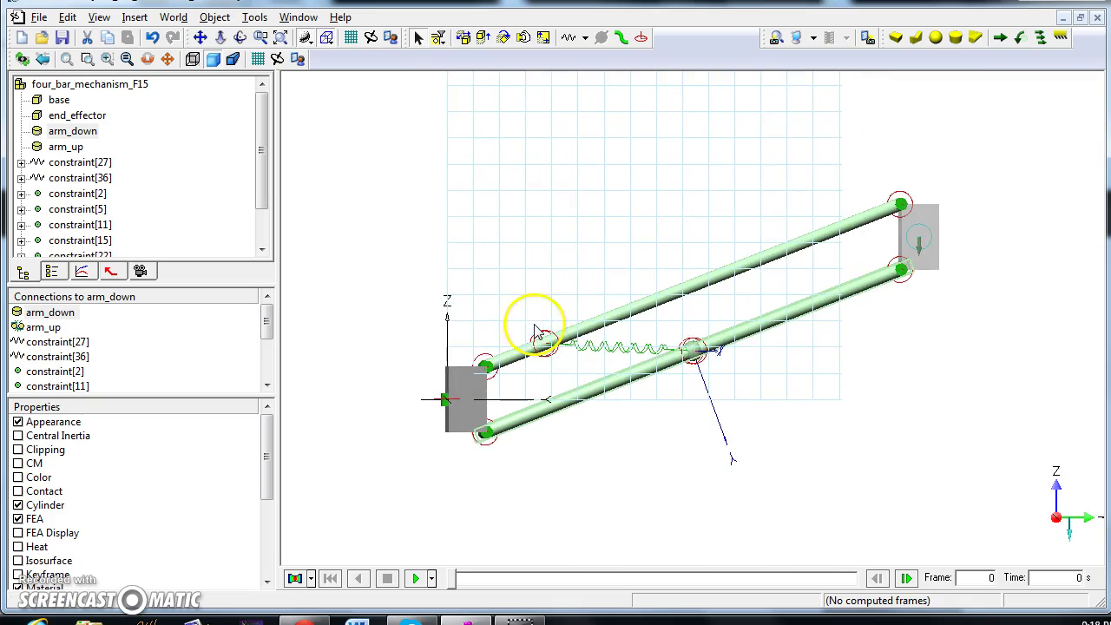
- Orbit the mechanism into a perspective view and run the motion simulation
left_click(240, 38)
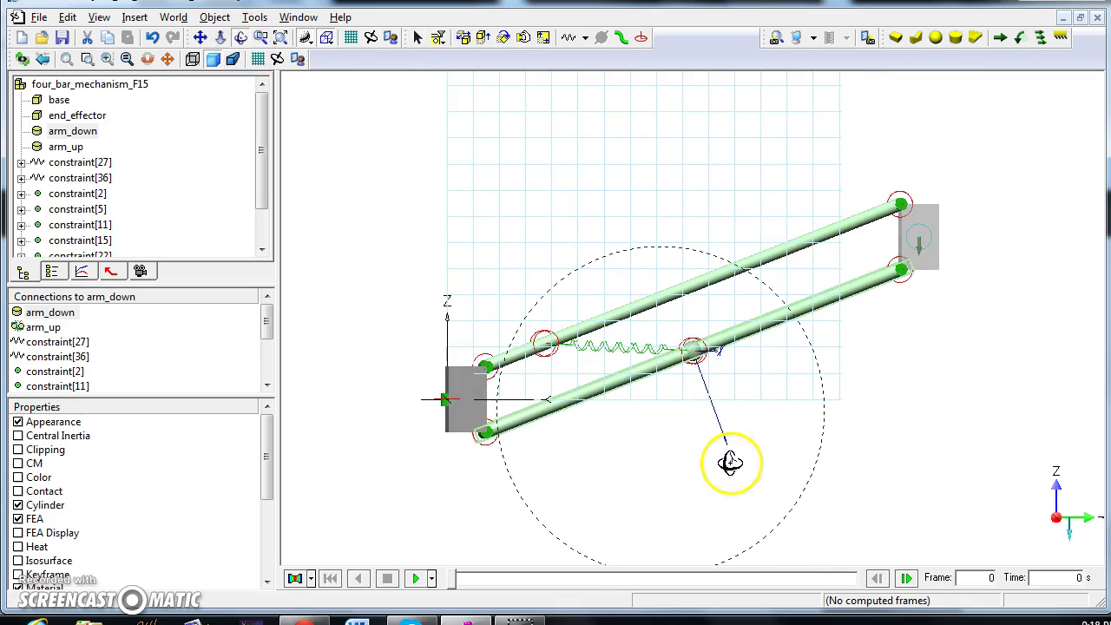
left_click_drag(782, 404, 705, 432)
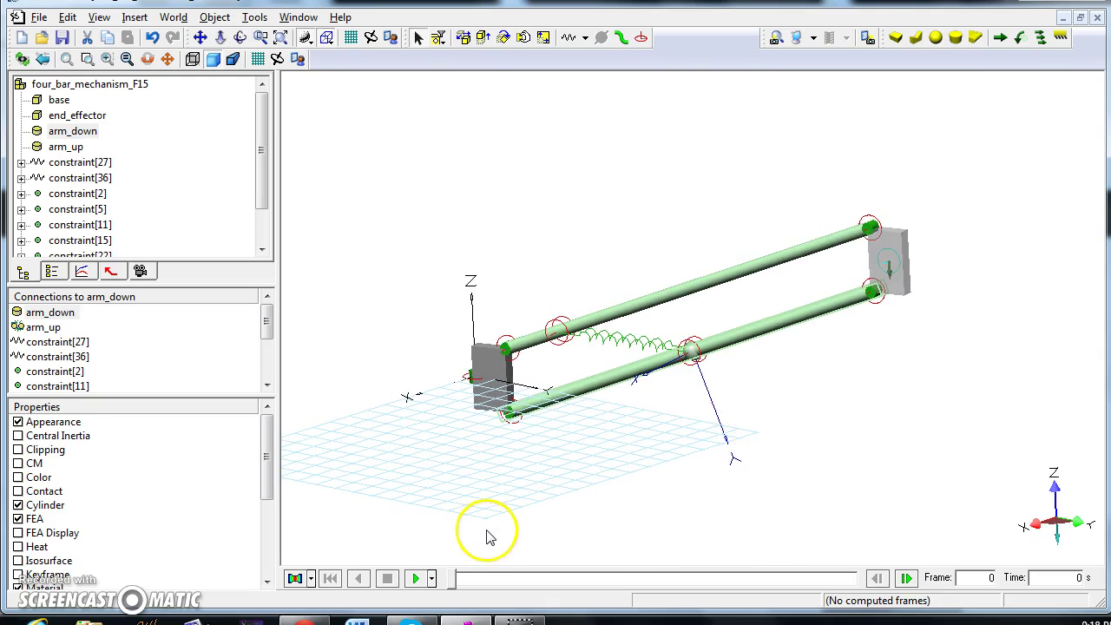
left_click(415, 578)
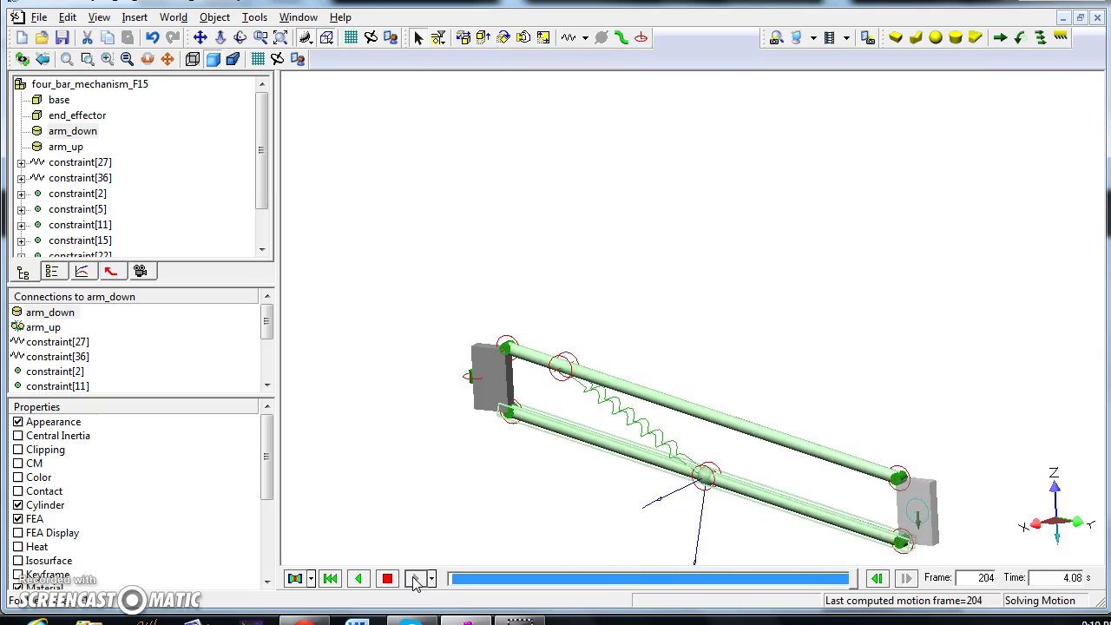
- Stop at frame 256, rewind to frame 0, and tile the end_effector plot beside the model
left_click(387, 578)
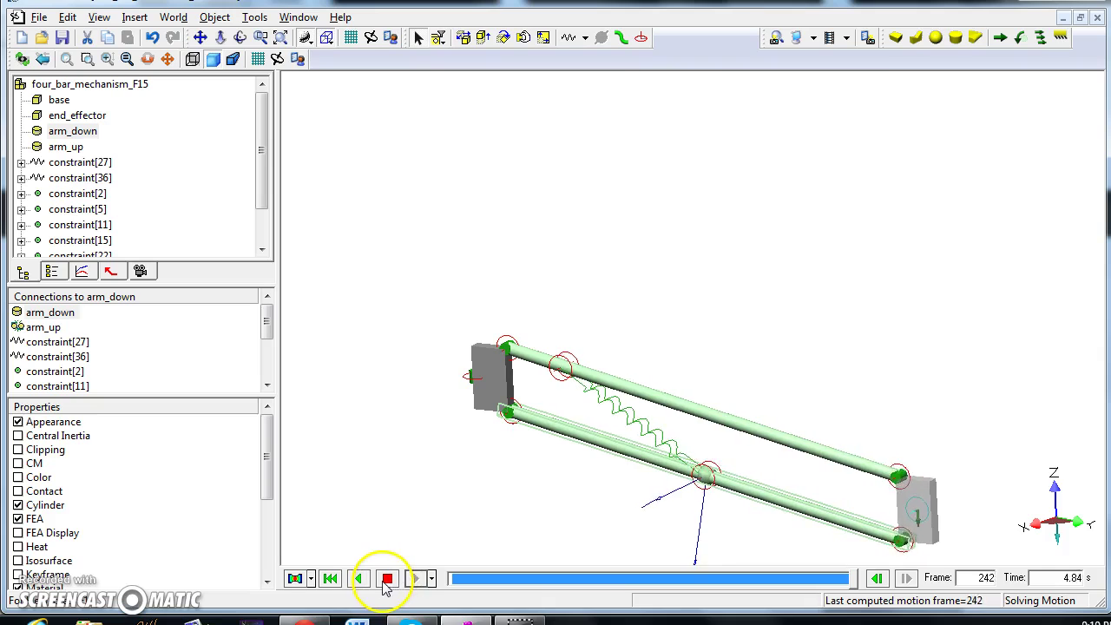
left_click(331, 579)
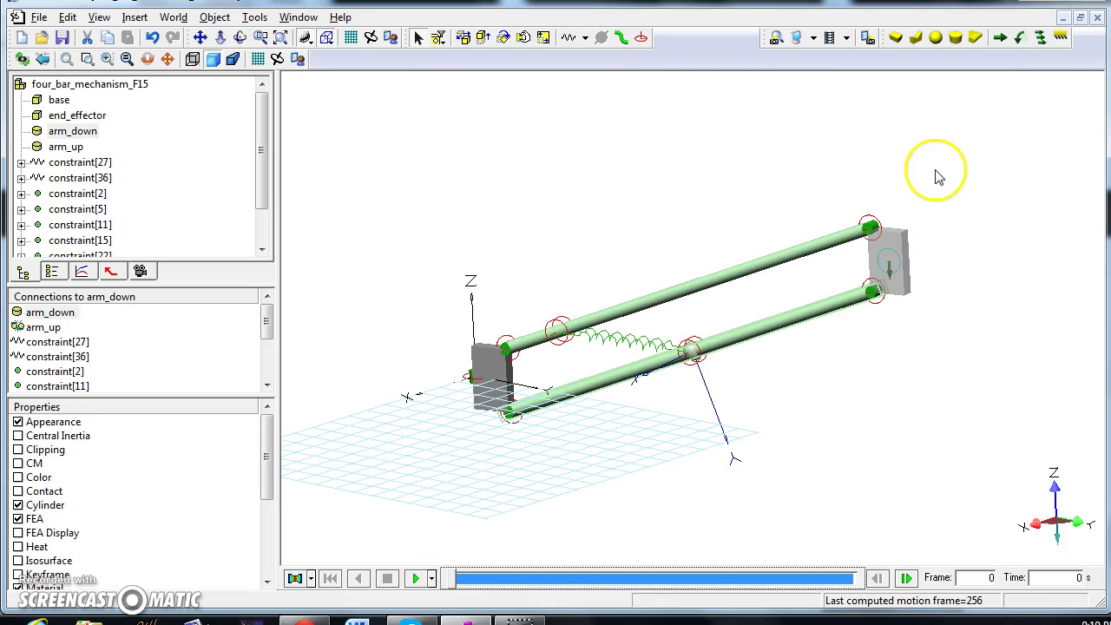
left_click(1080, 18)
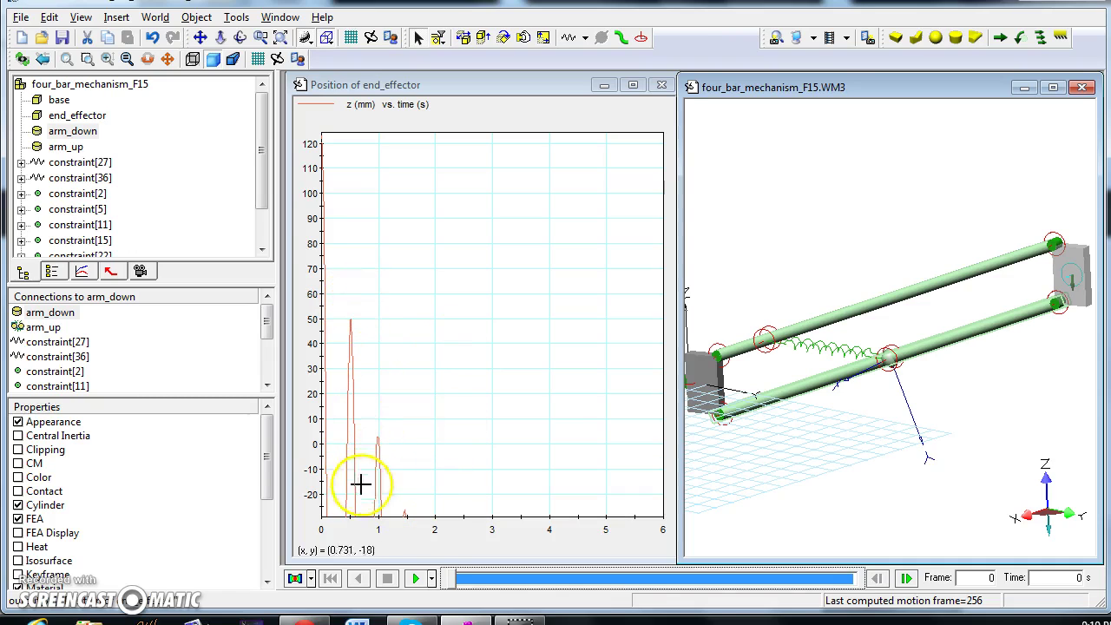
- Review the formulas in the z-position plot's properties
left_click(422, 535)
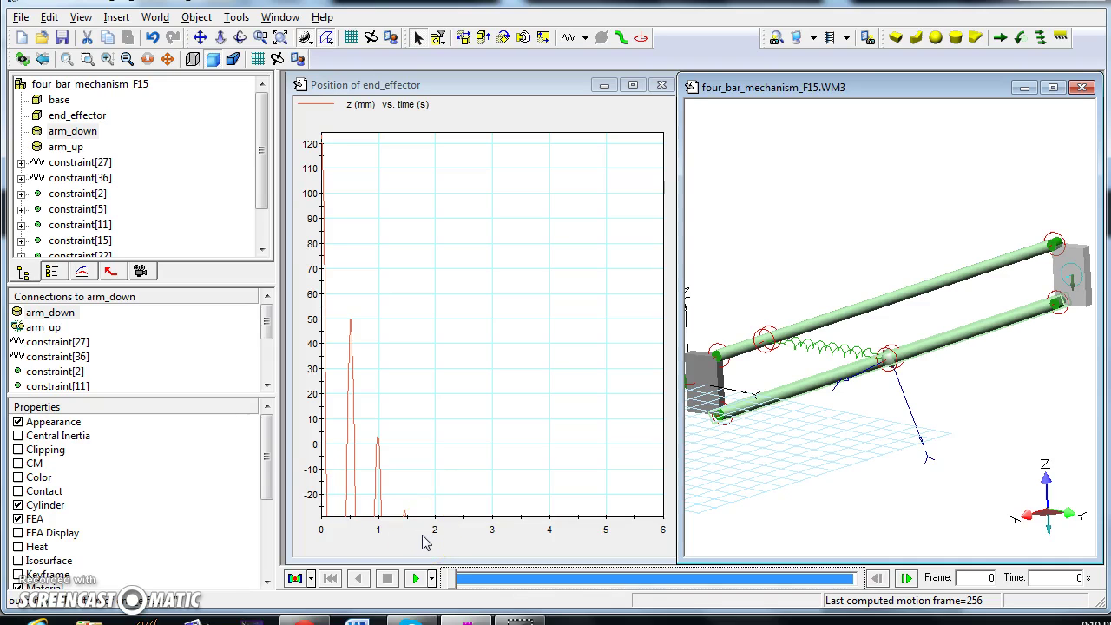
double_click(424, 538)
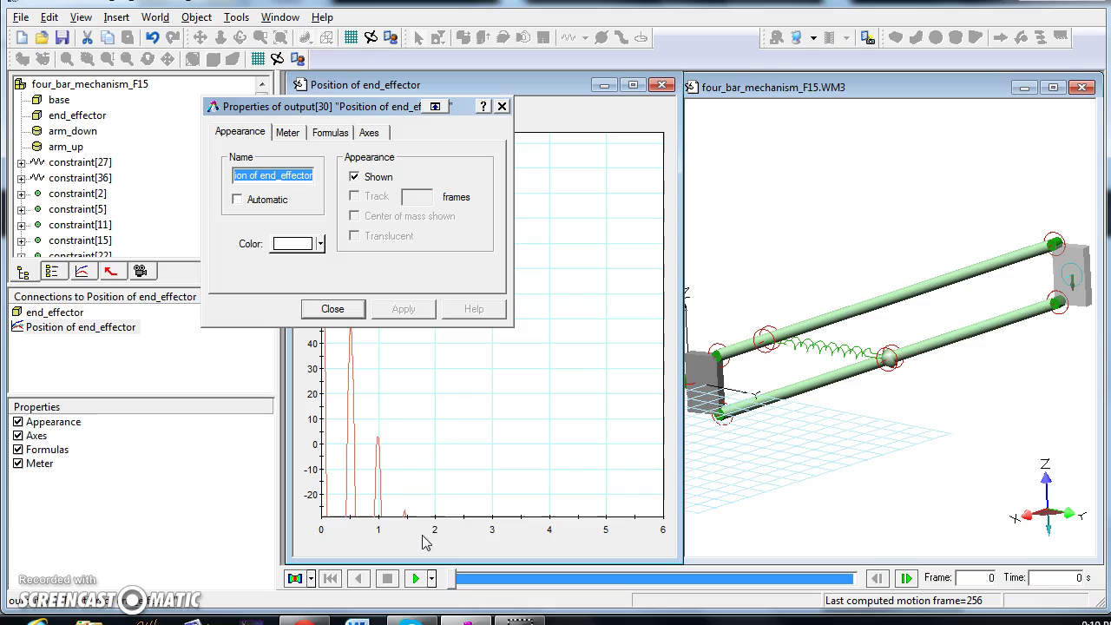
left_click(424, 251)
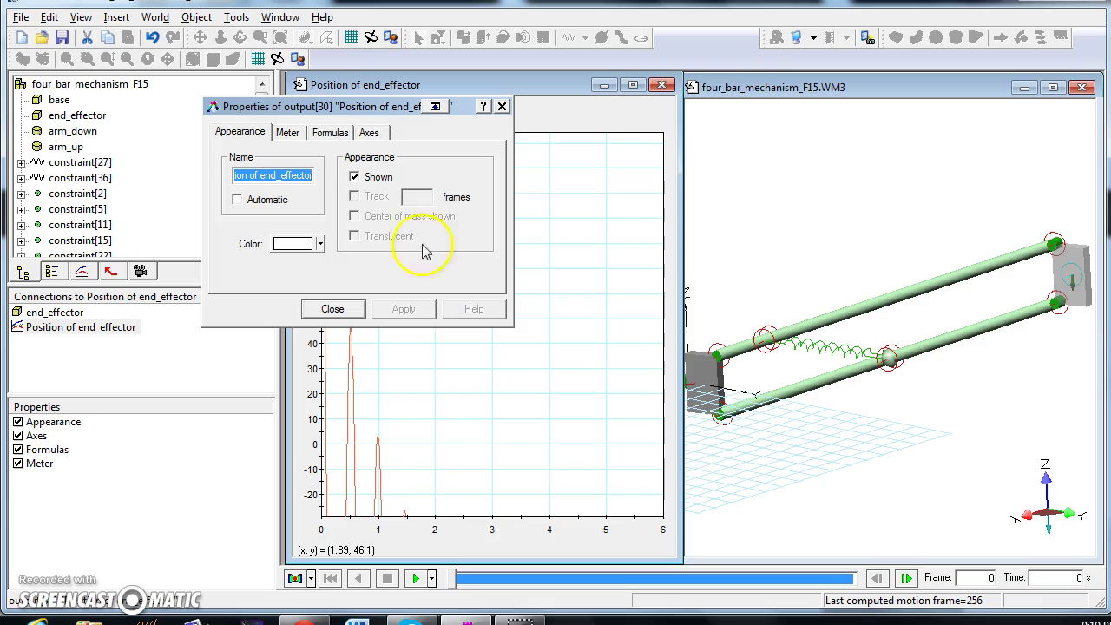
left_click(332, 134)
left_click(322, 224)
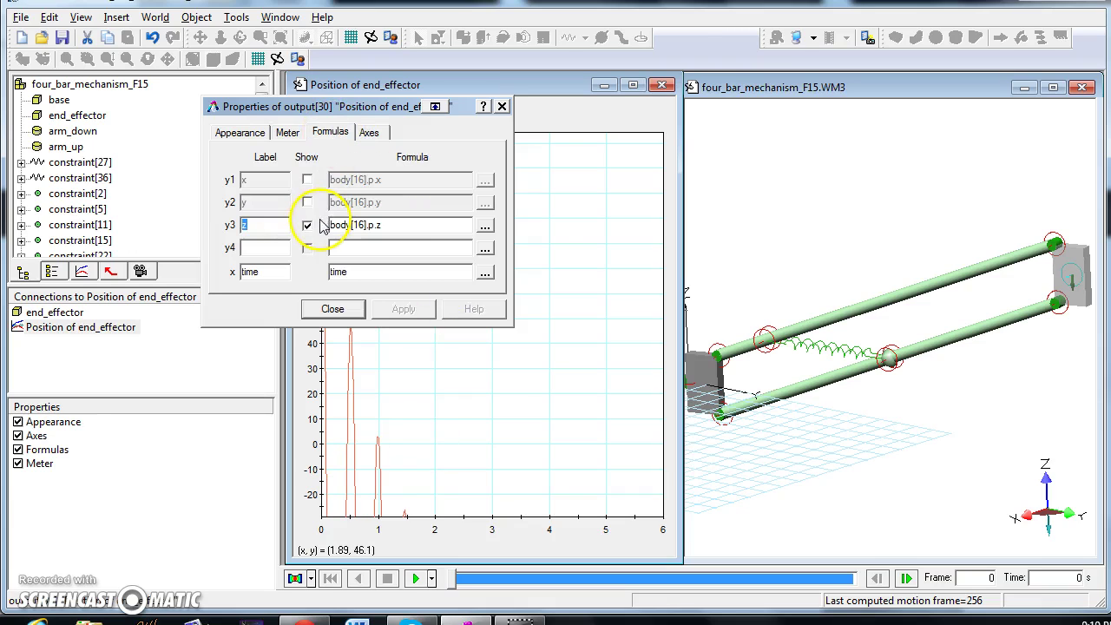
- Toggle the z-axis auto-fit off and back on, then replay the simulation
left_click(369, 132)
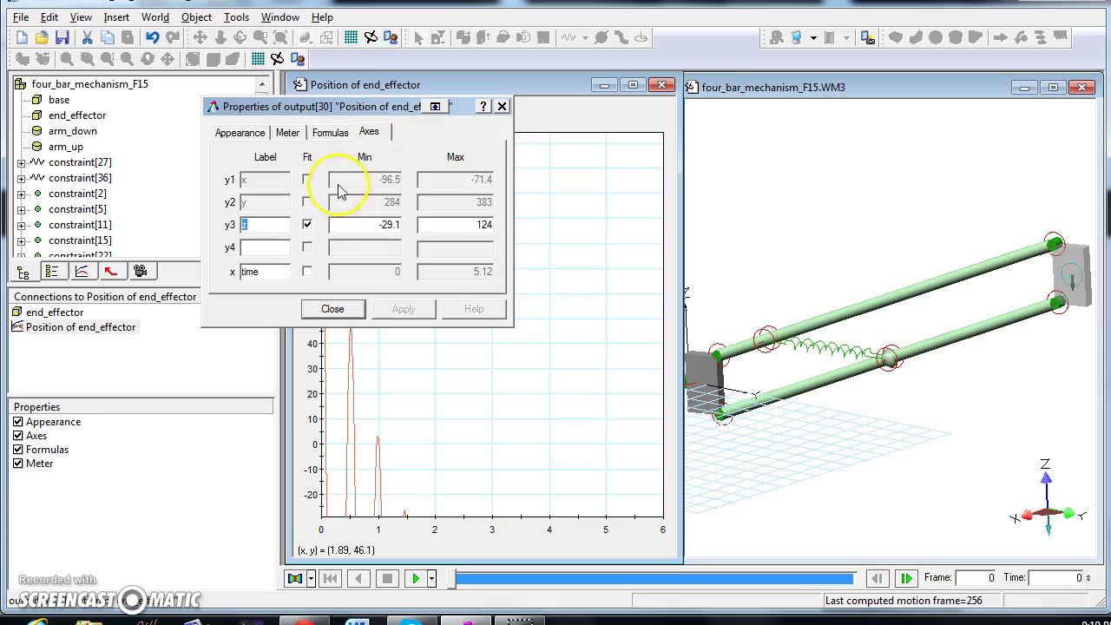
left_click(309, 226)
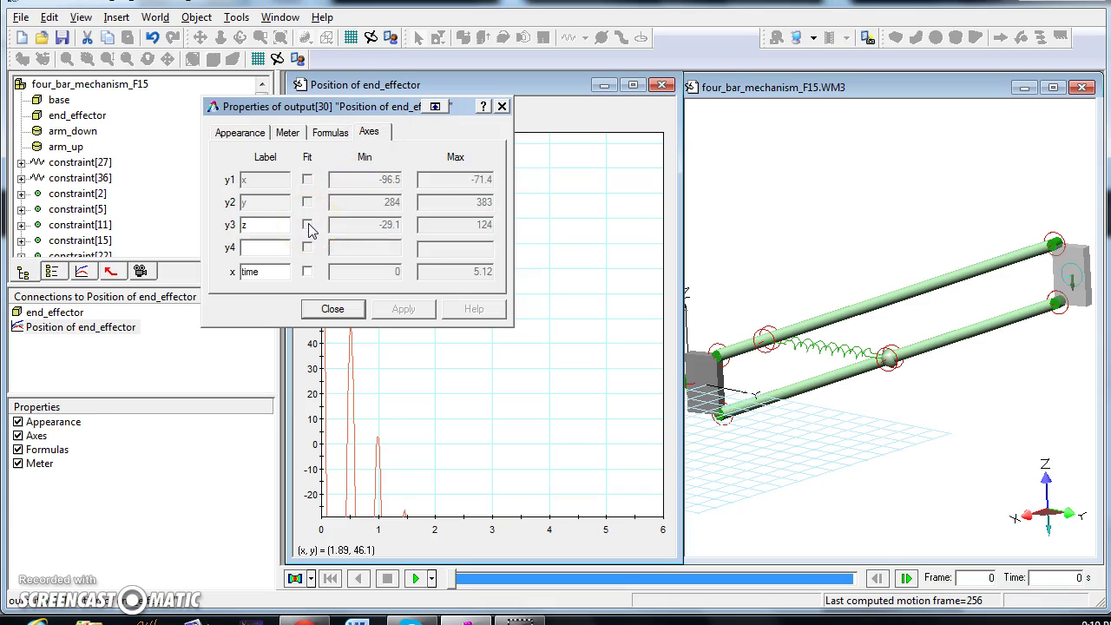
left_click(308, 226)
left_click(372, 226)
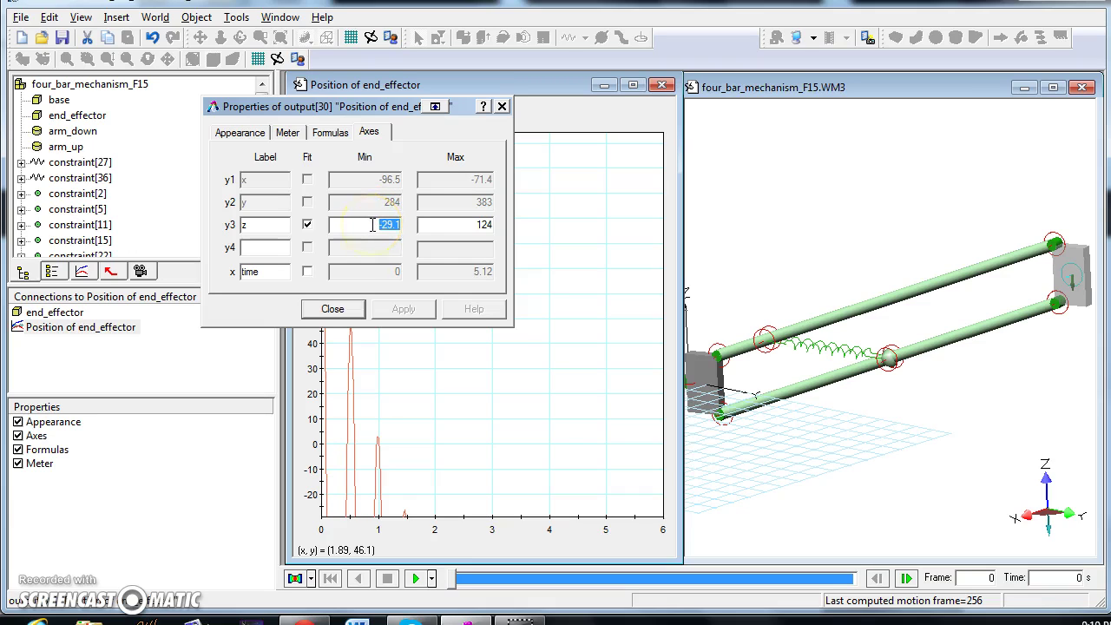
left_click(331, 309)
left_click(415, 578)
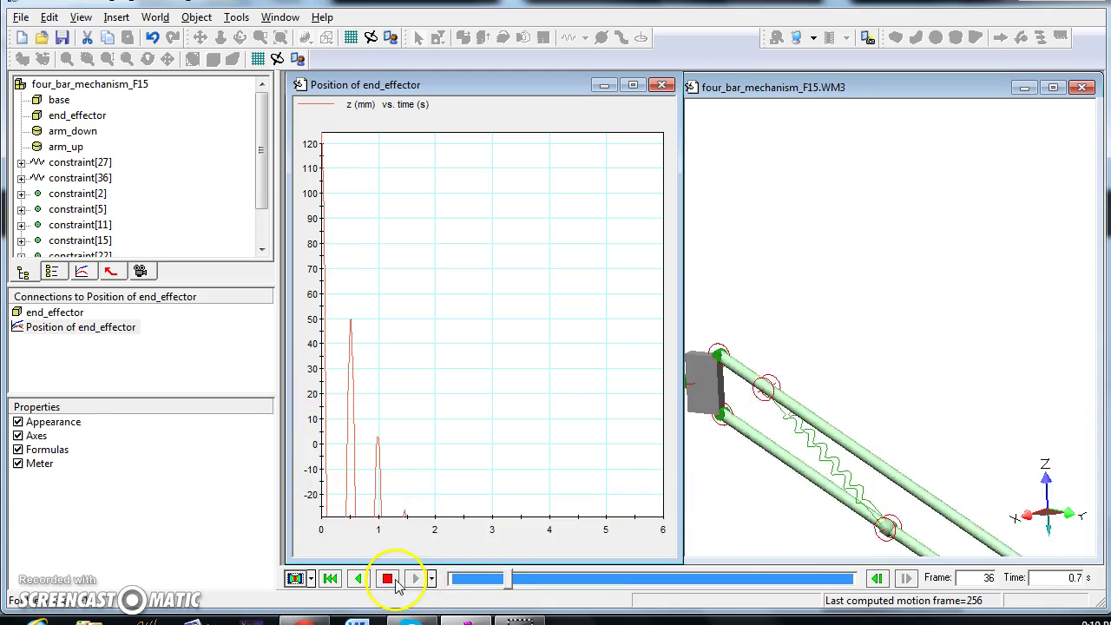
- Stop and rewind playback, then open and close the chart's display properties
left_click(387, 579)
left_click(331, 578)
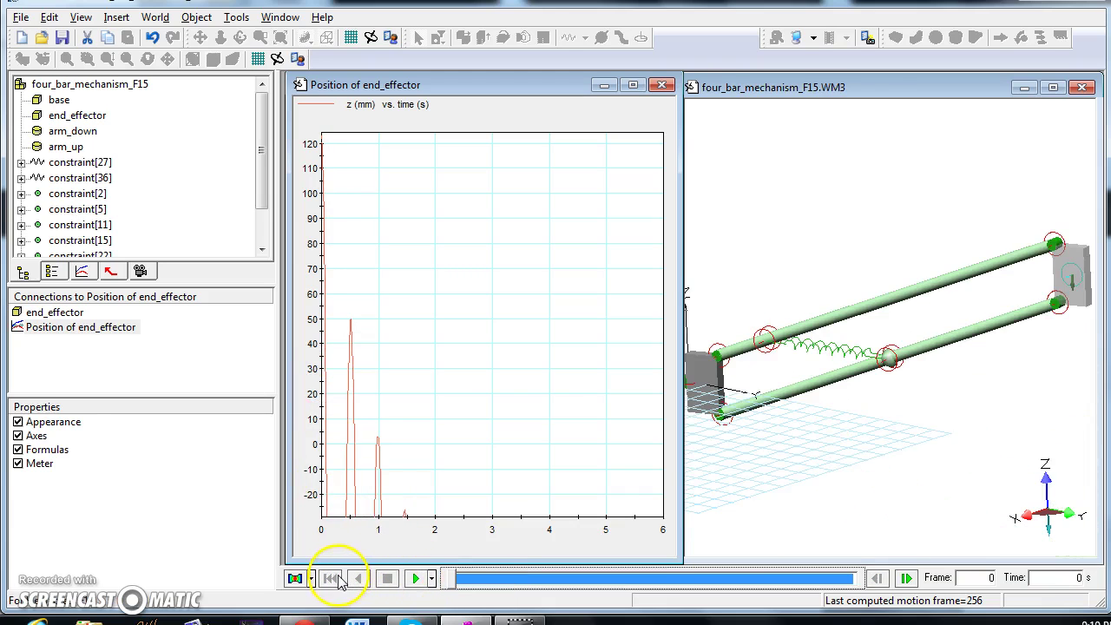
right_click(449, 352)
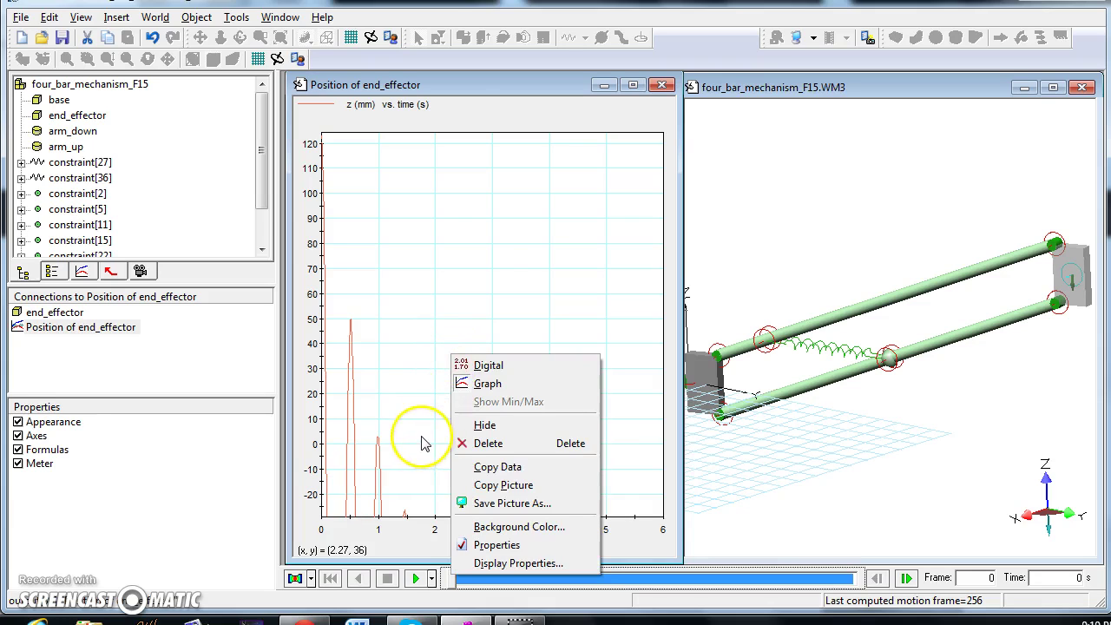
right_click(478, 125)
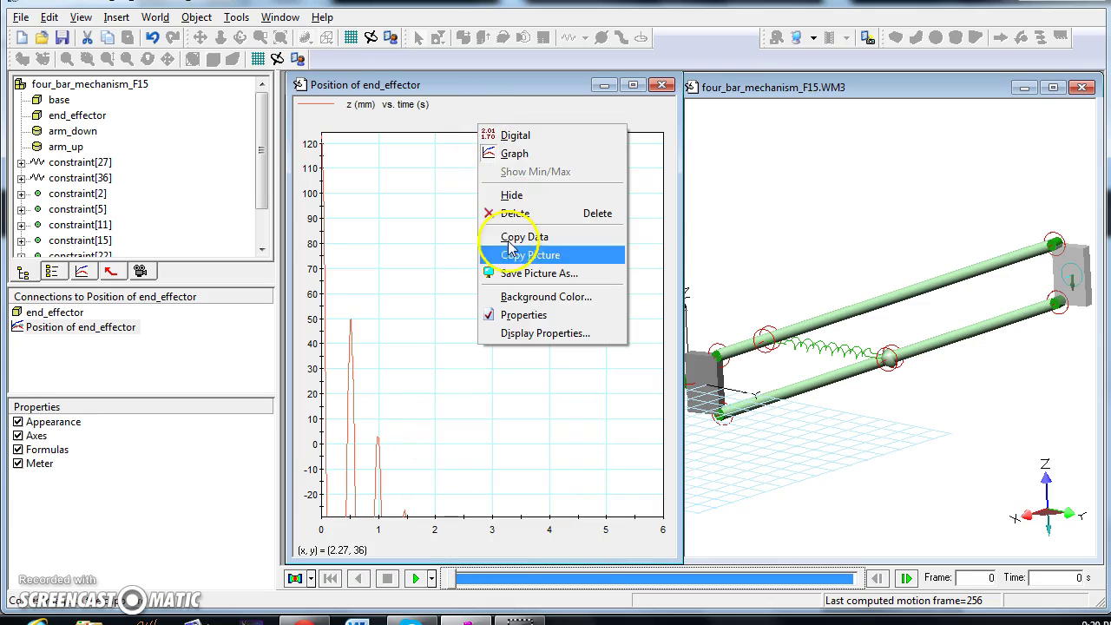
left_click(518, 334)
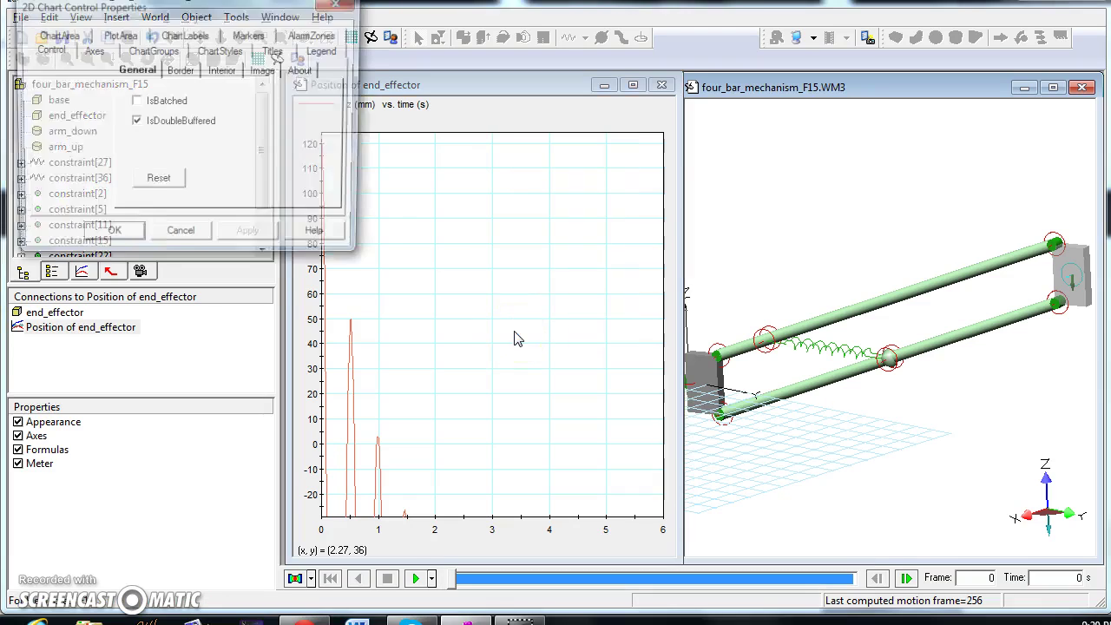
left_click(339, 7)
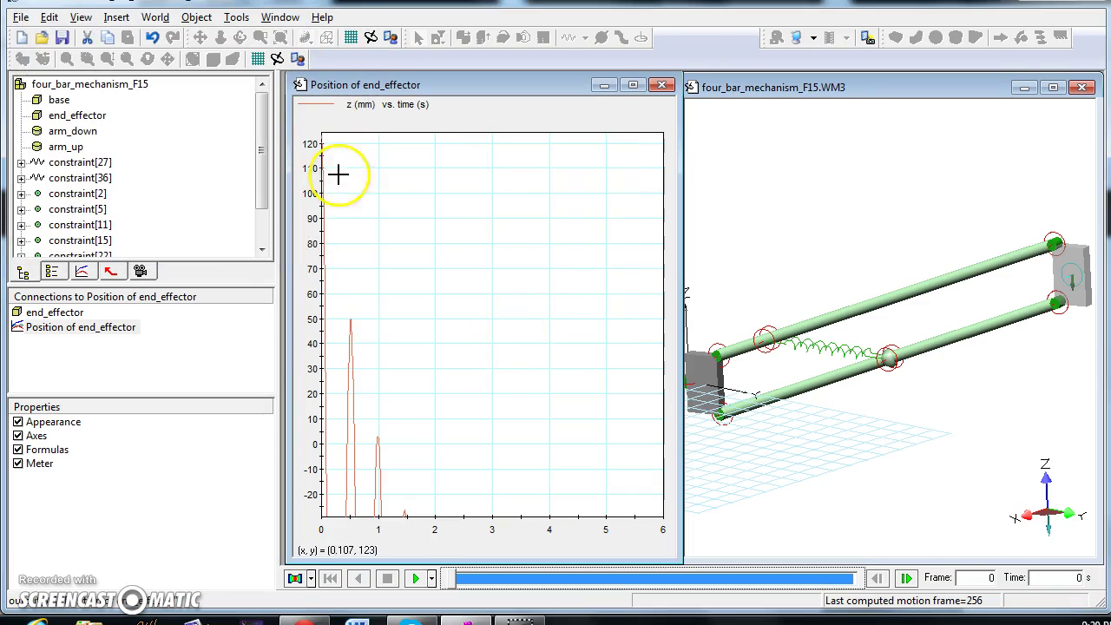
- Reopen the position plot's properties at the axis range settings
right_click(383, 123)
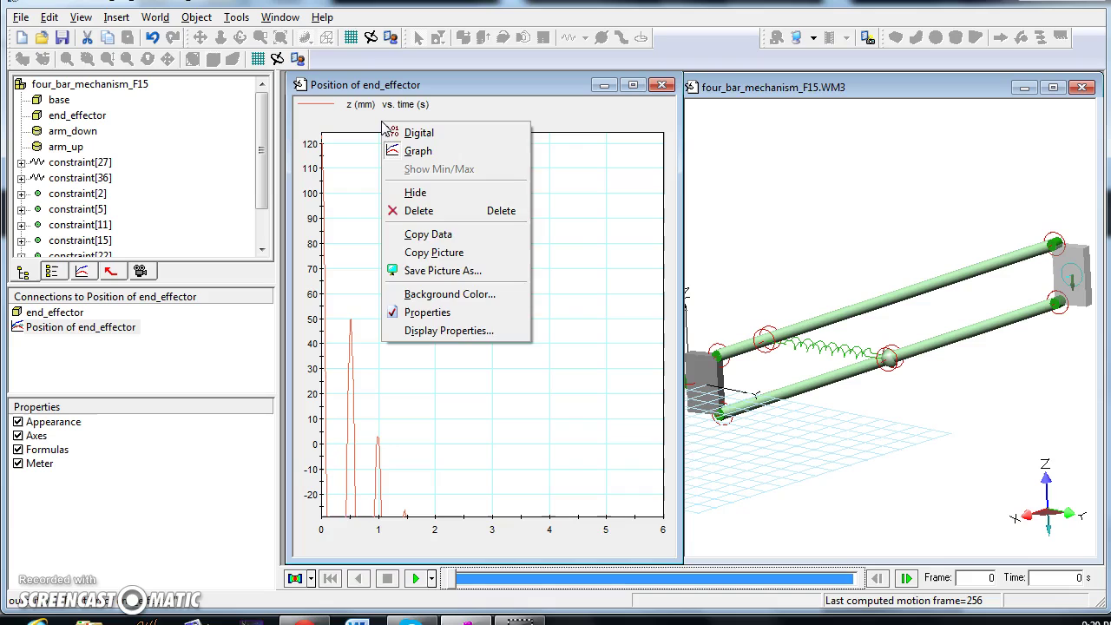
left_click(385, 124)
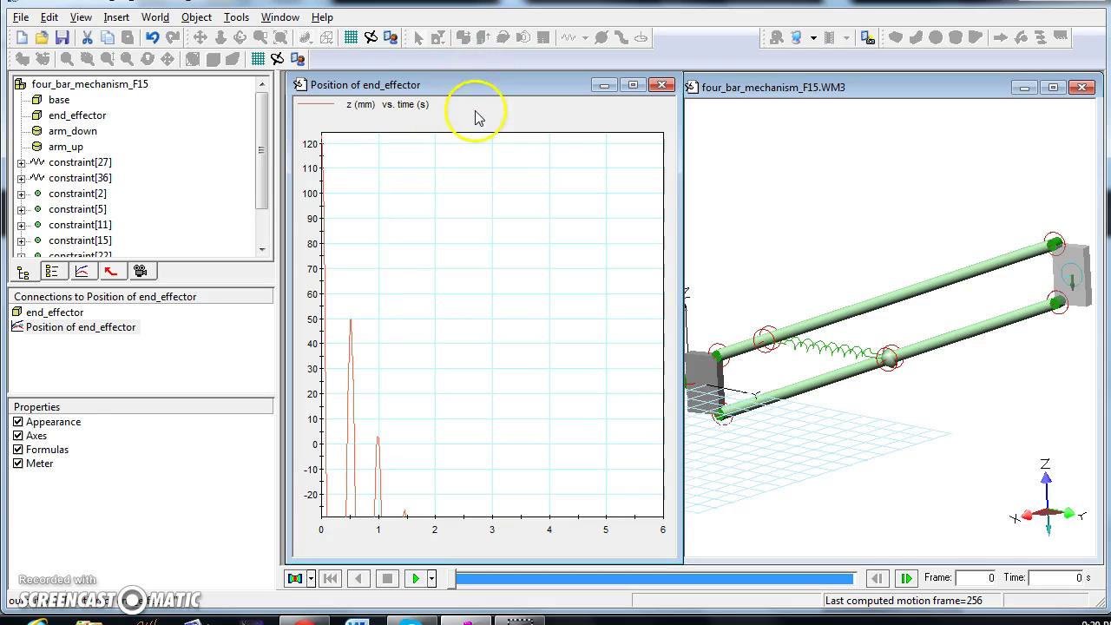
double_click(471, 144)
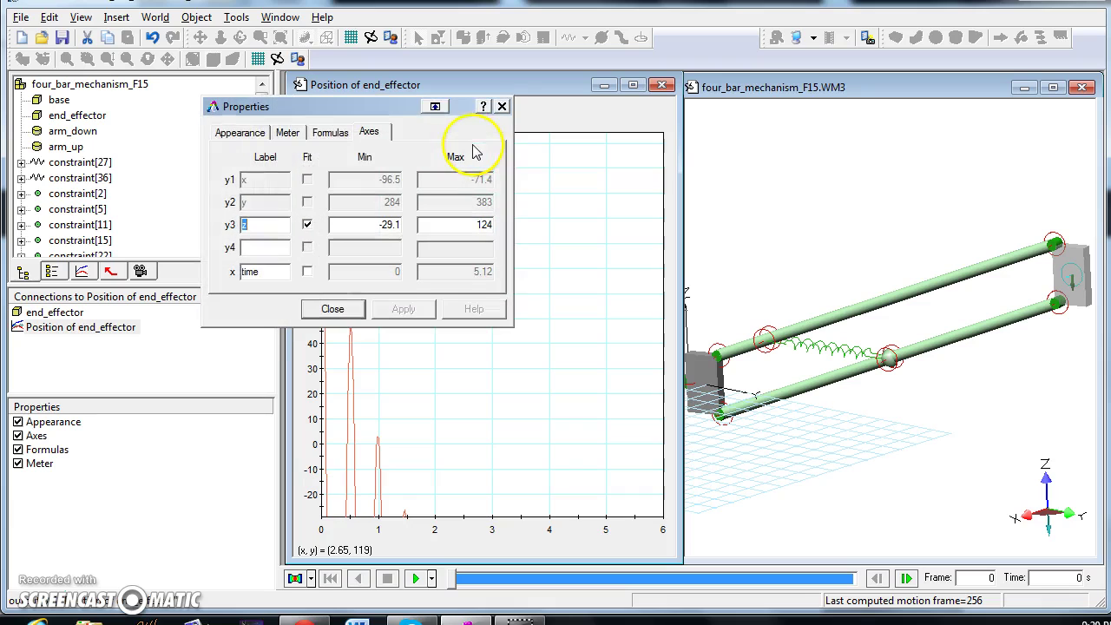
- Set the y3 (z) axis Min to -300 and Max to 200, then close
double_click(384, 225)
left_click(384, 225)
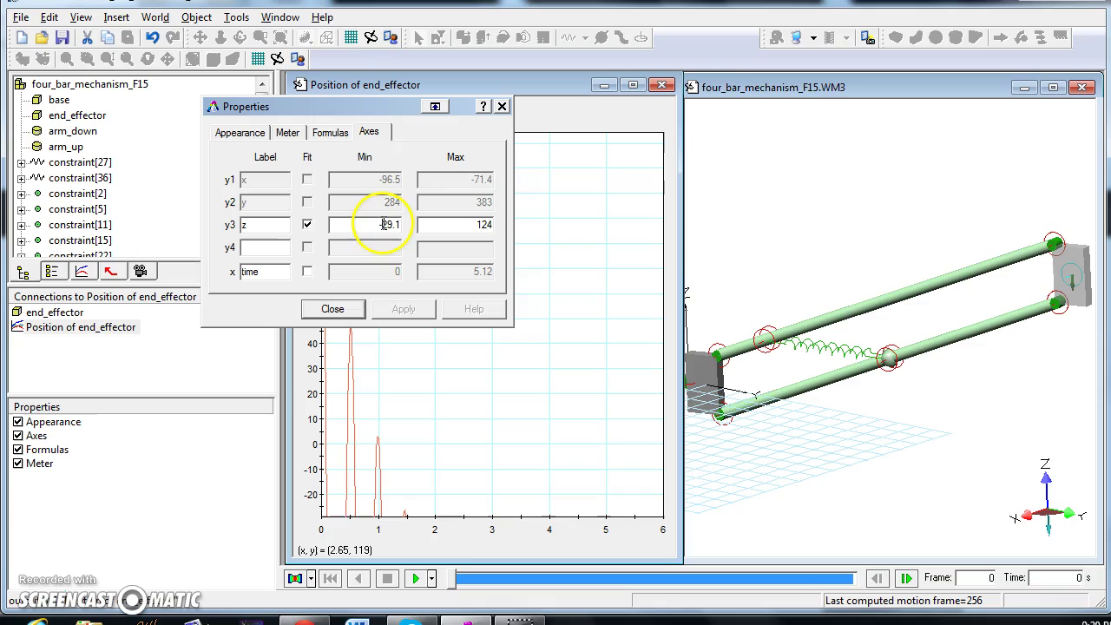
left_click(436, 224)
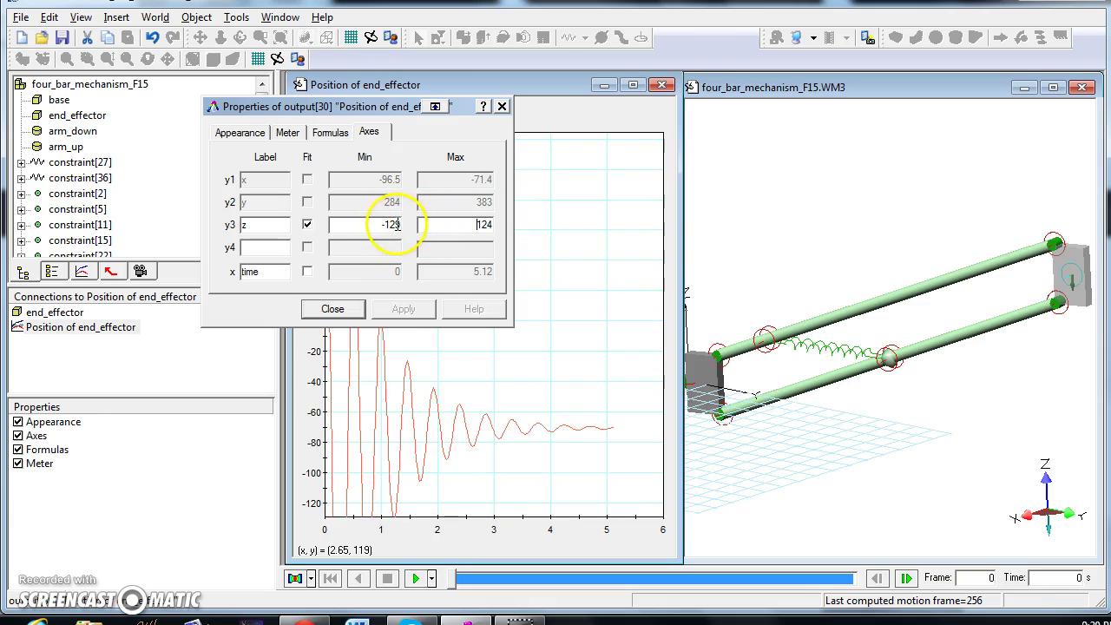
left_click_drag(397, 224, 389, 226)
left_click(483, 226)
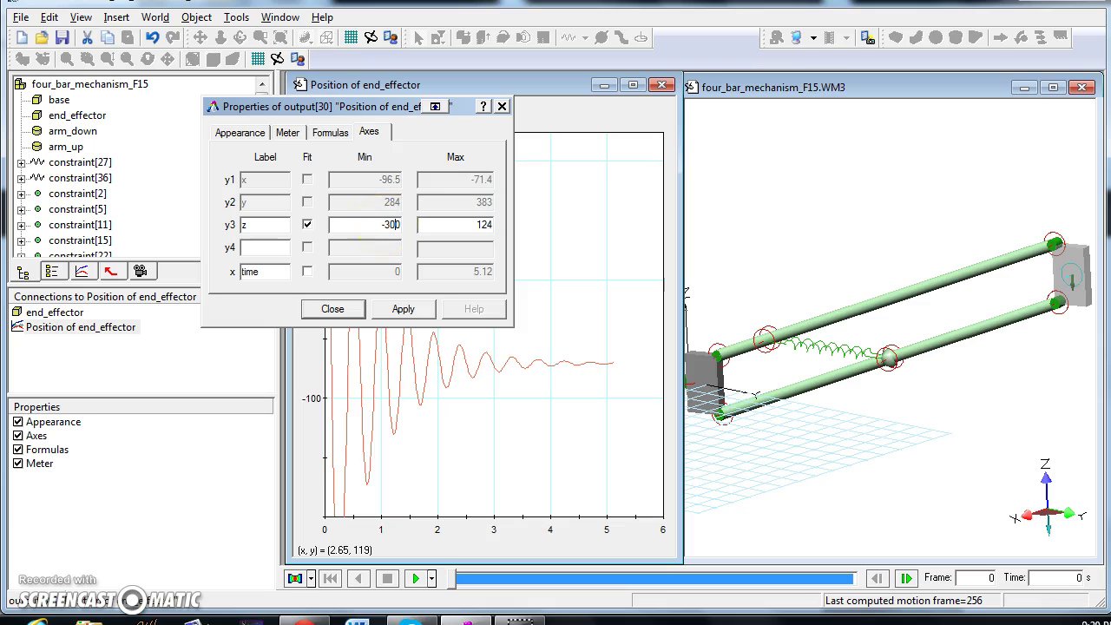
left_click(456, 226)
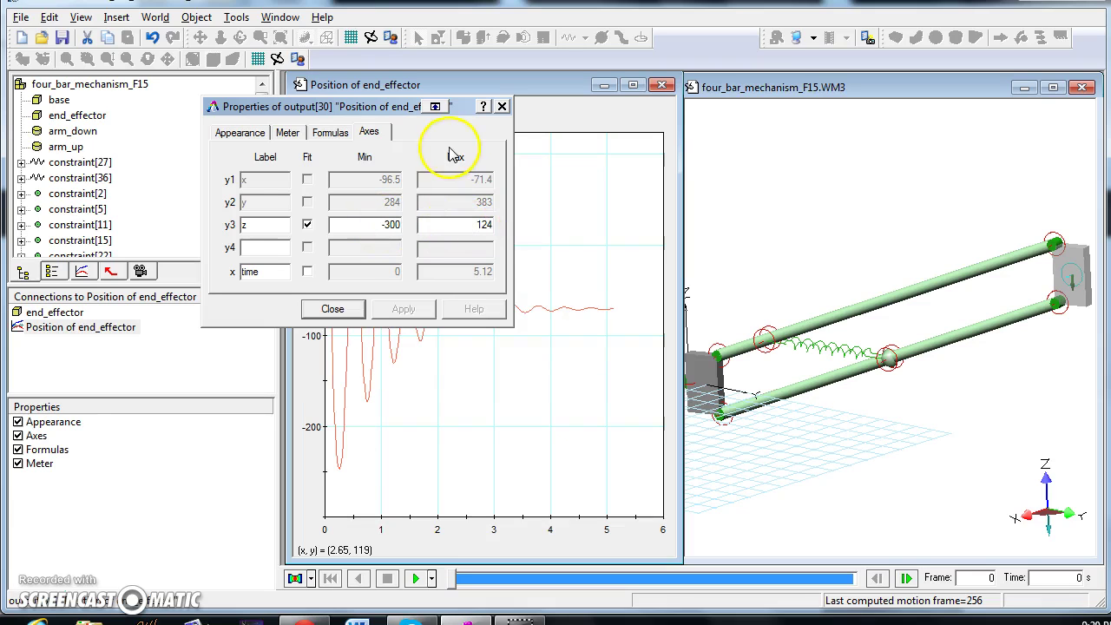
left_click_drag(375, 110, 682, 162)
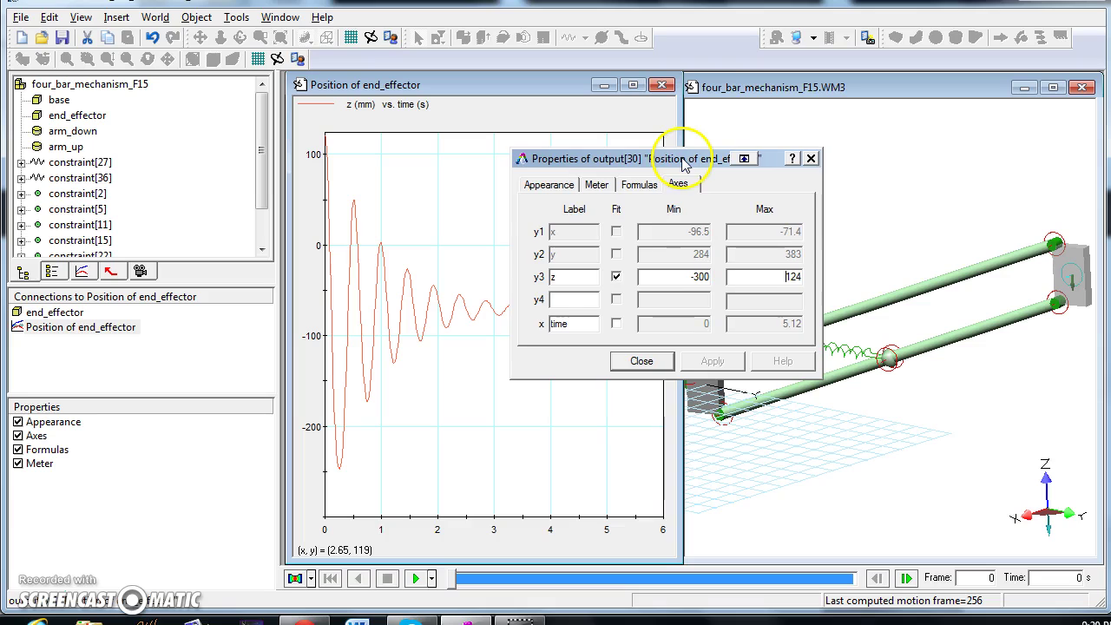
double_click(806, 276)
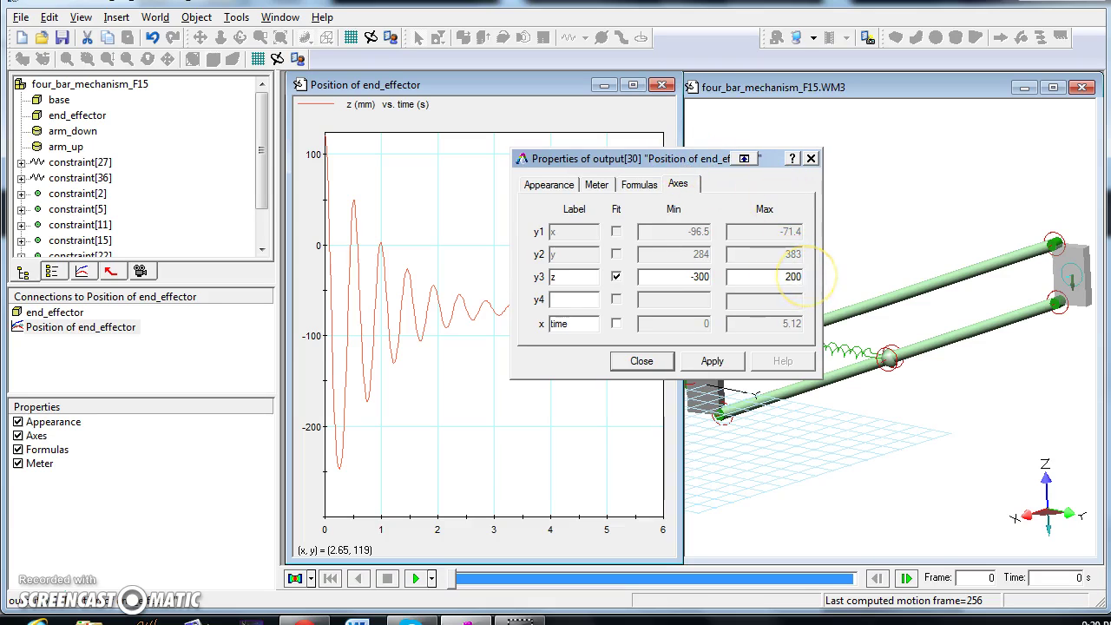
left_click(711, 360)
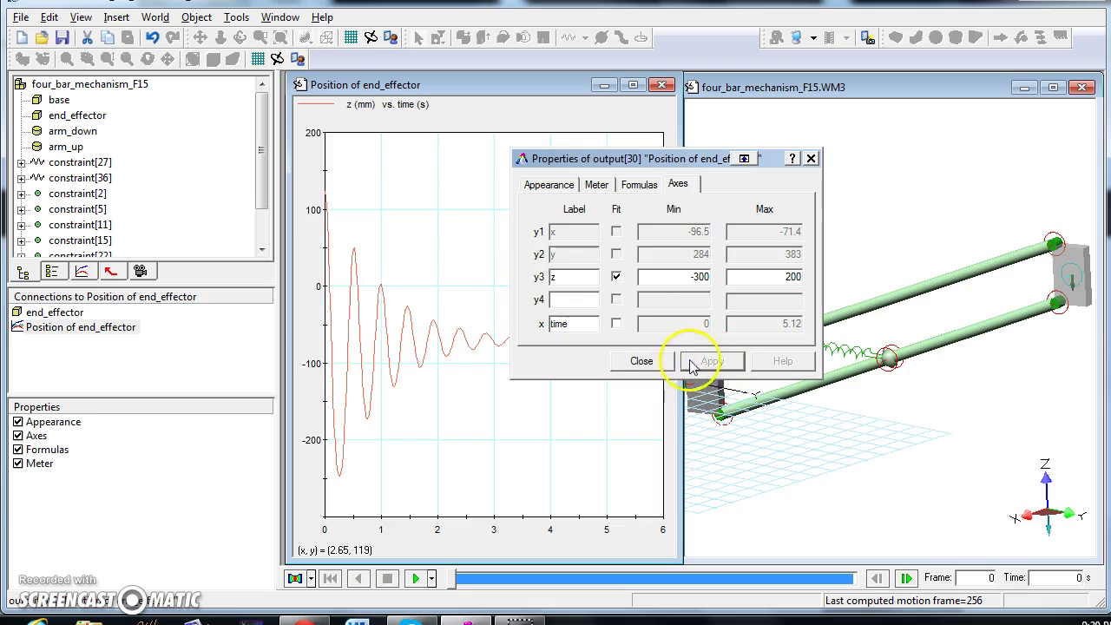
left_click(642, 360)
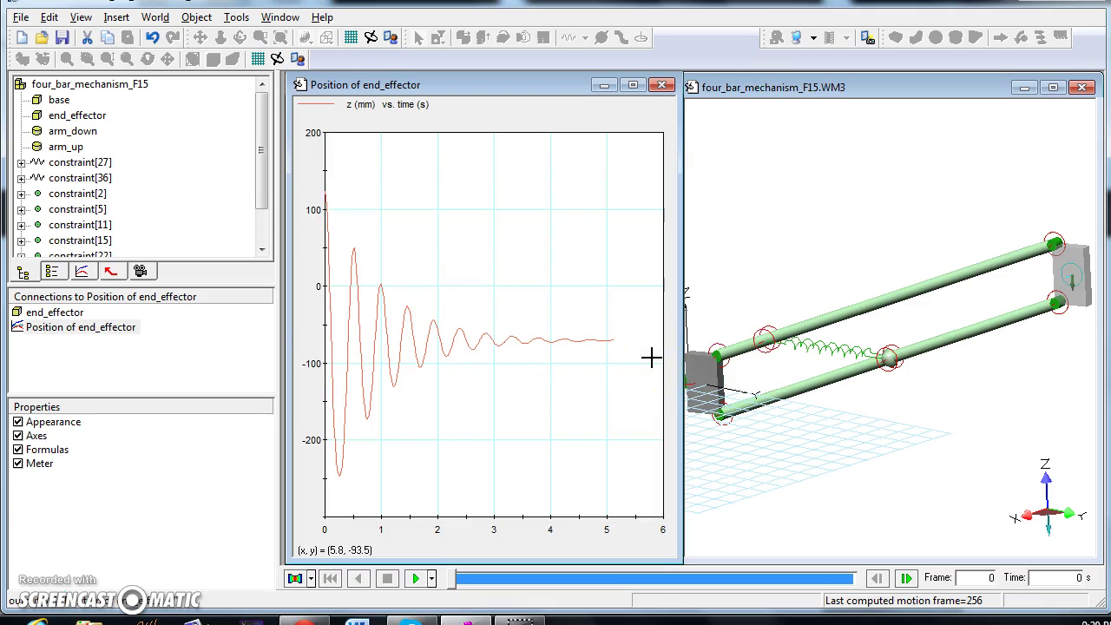
- Check a curve point's coordinates and open the Export Meters dialog via File > Export
left_click(499, 357)
left_click(505, 86)
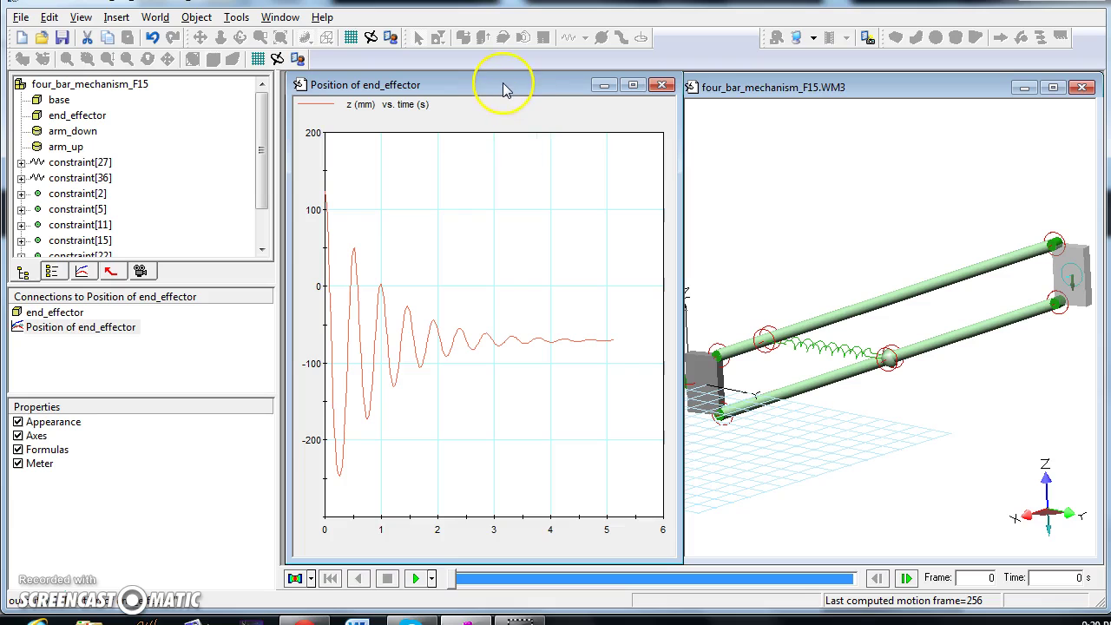
left_click(23, 19)
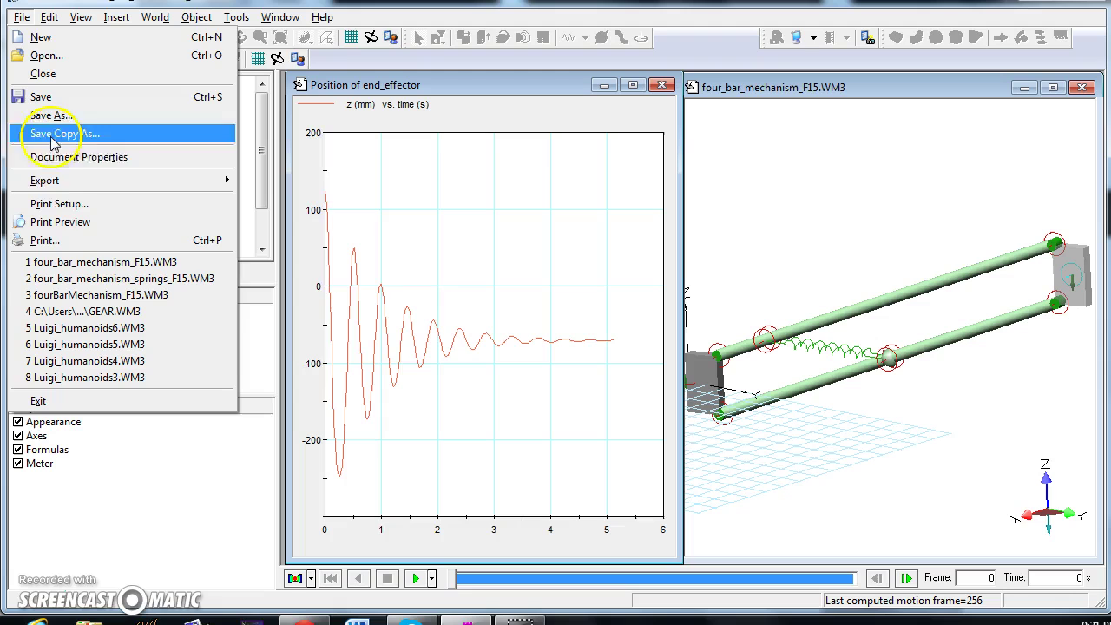
left_click(63, 182)
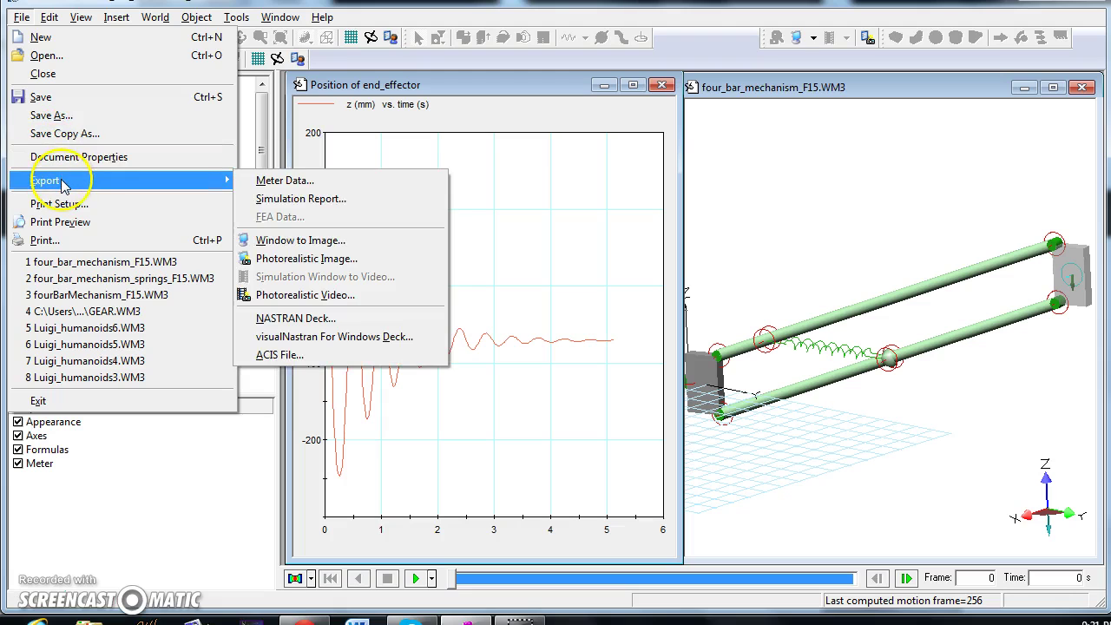
left_click(276, 181)
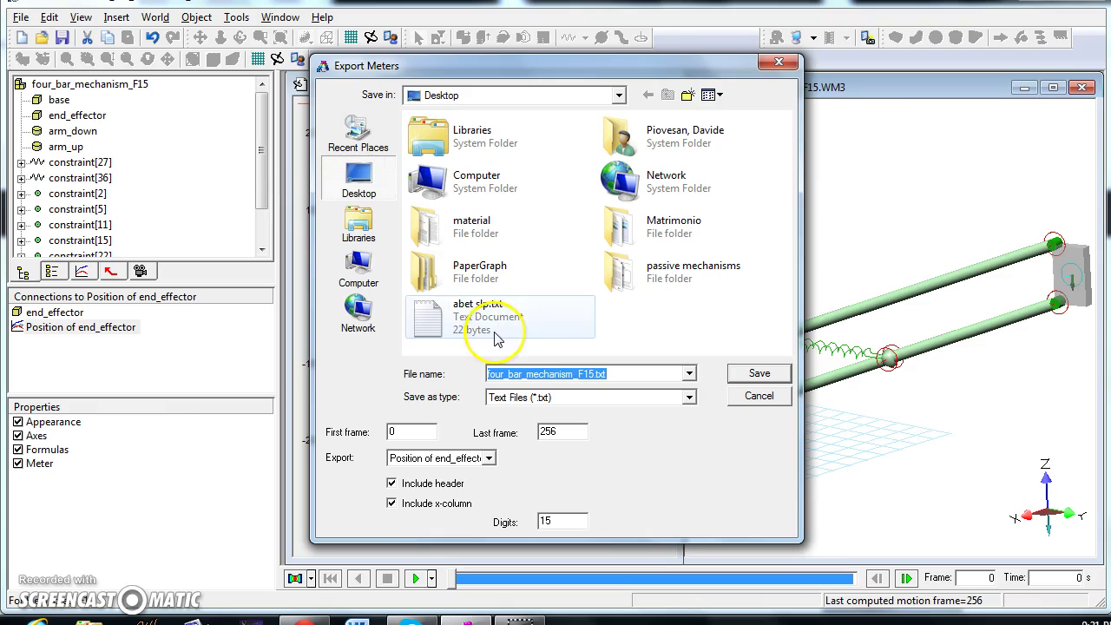
- Keep the frame range 0–256 and set Export to All Meters
left_click(565, 430)
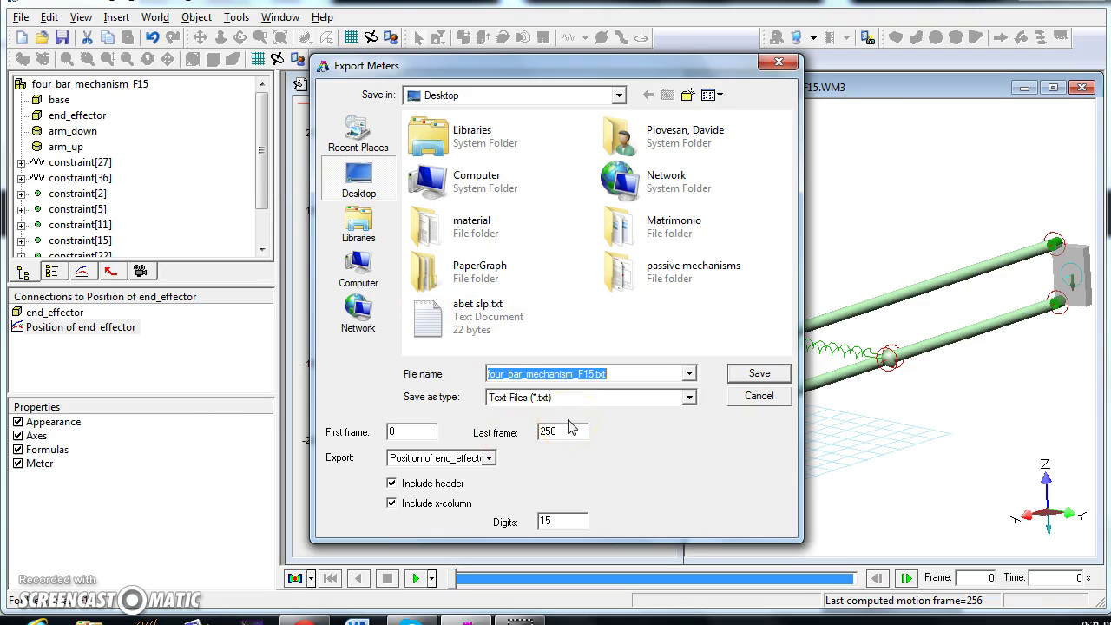
left_click(575, 444)
left_click(431, 428)
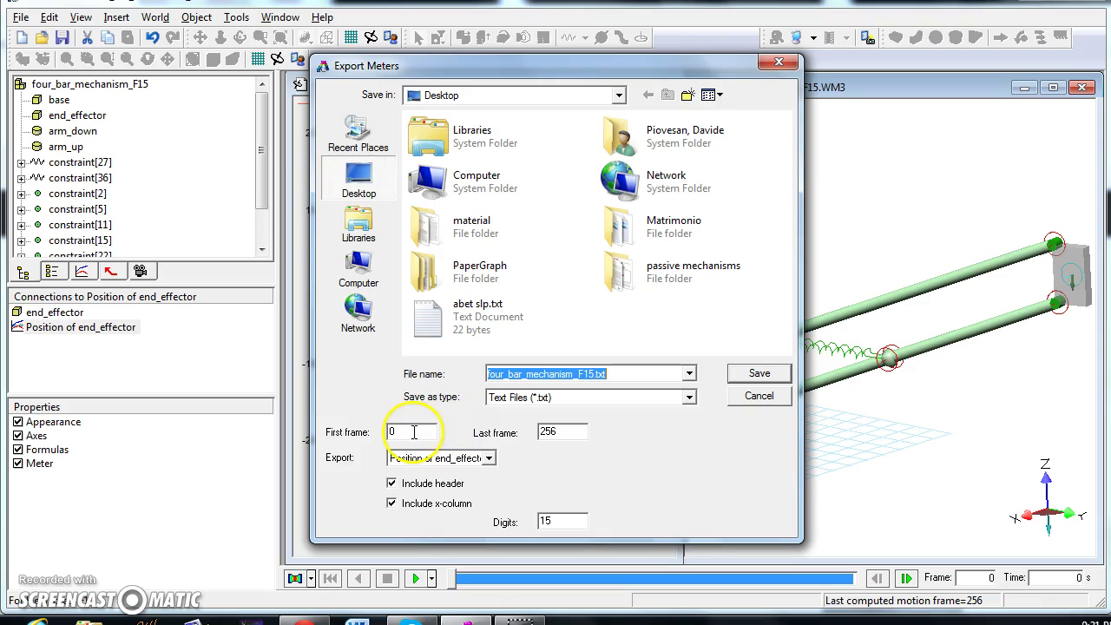
left_click(581, 430)
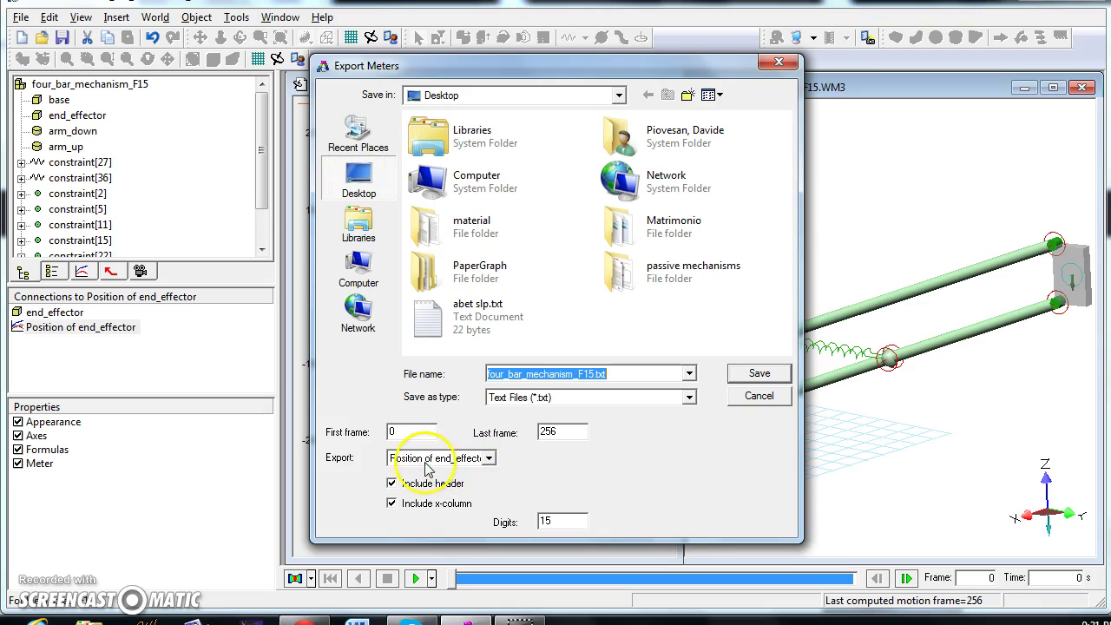
left_click(493, 458)
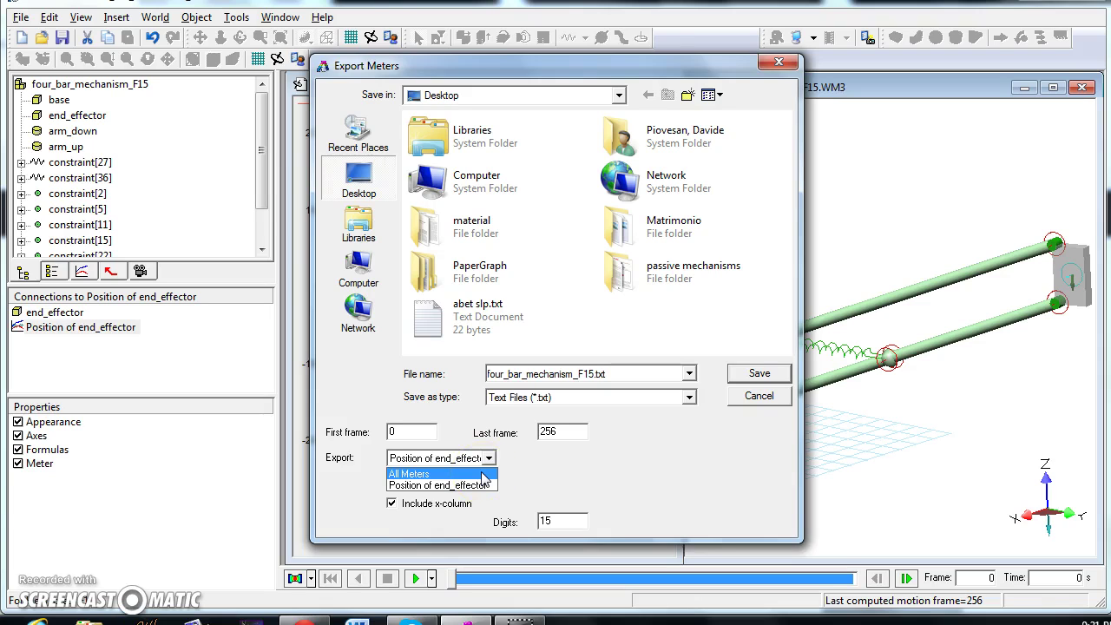
left_click(482, 475)
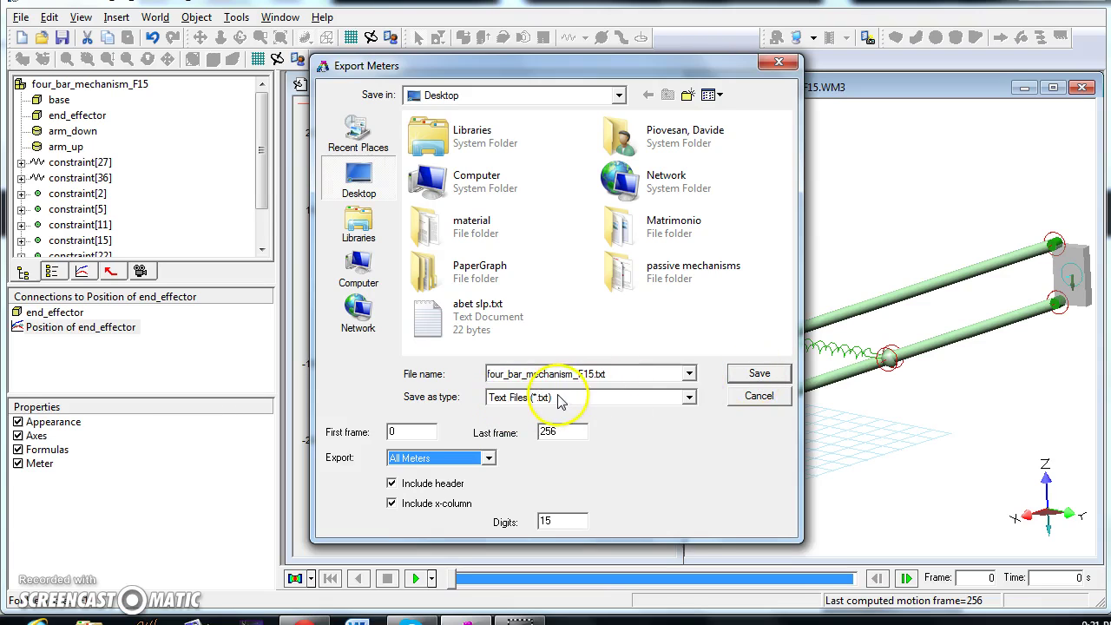
- Save the data to the Desktop as Excel file four_bar_mechanism_F15.xls
left_click(689, 397)
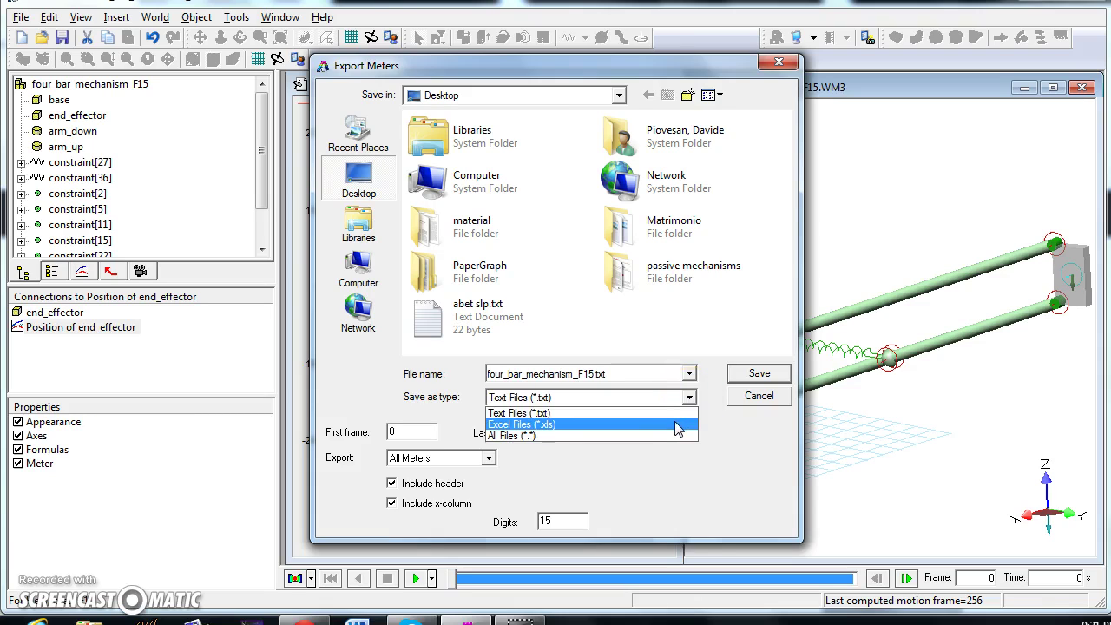
left_click(683, 425)
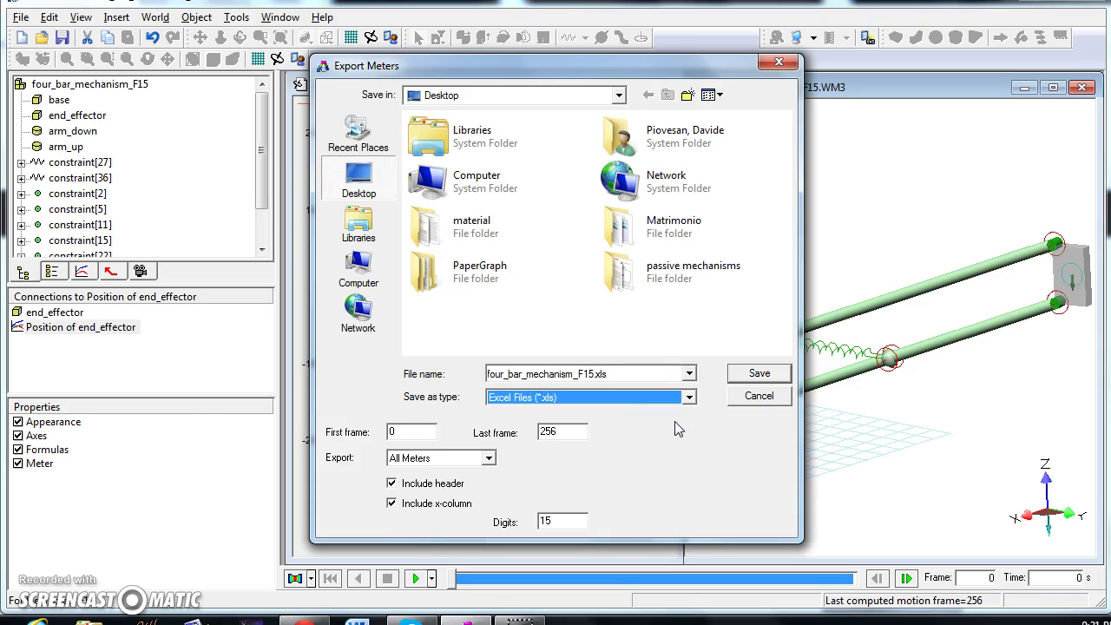
left_click(758, 374)
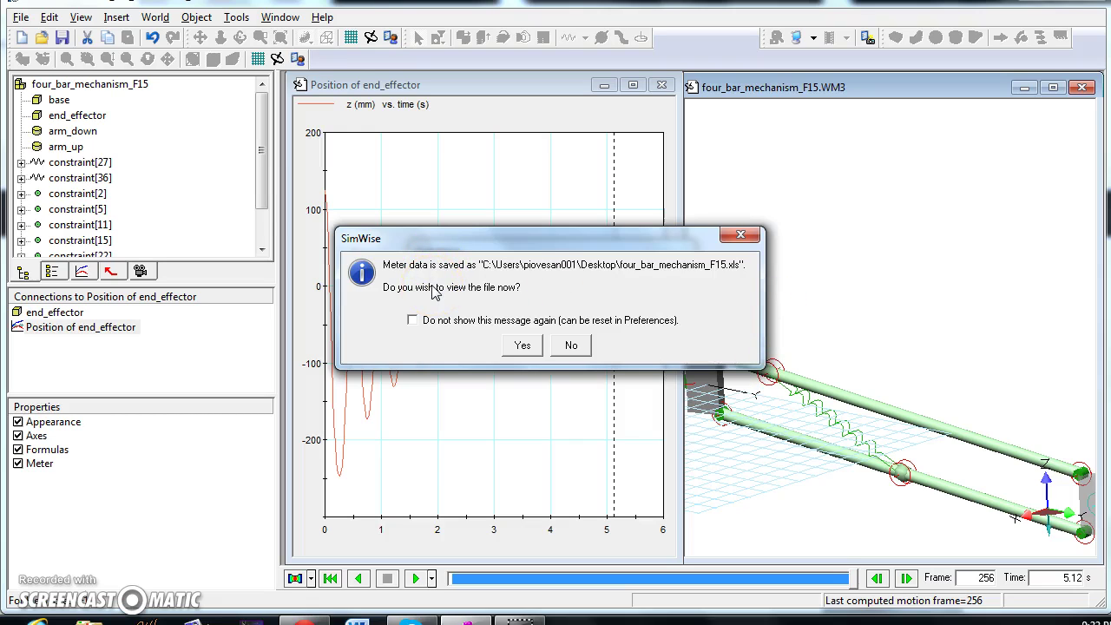
- Open the exported four_bar_mechanism_F15.xls in Excel, accepting the file-format warning
left_click(505, 356)
left_click(522, 346)
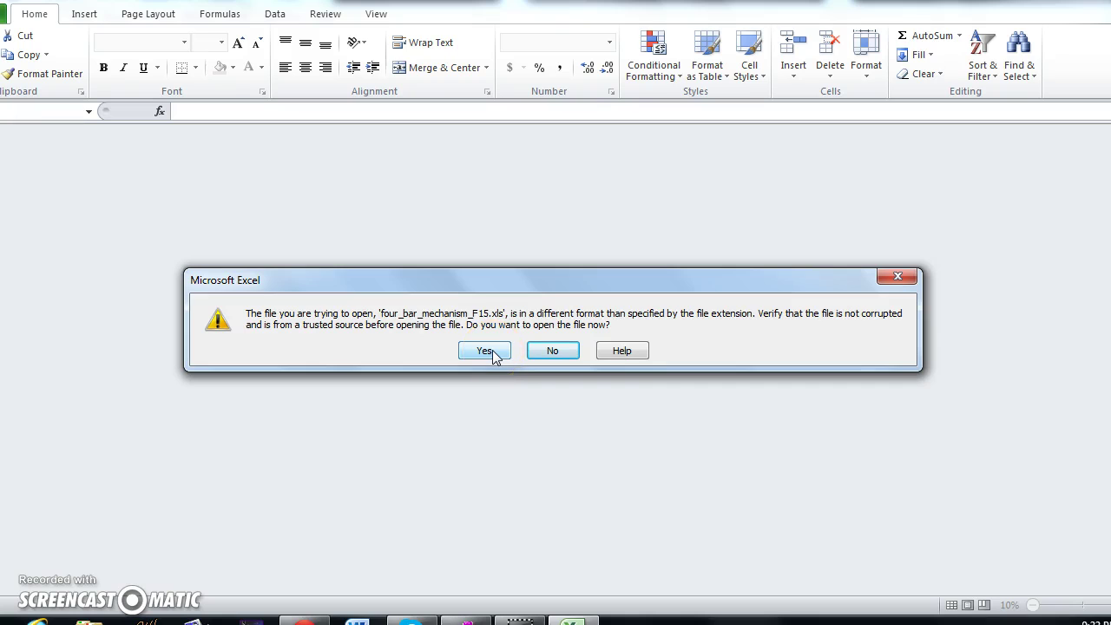
left_click(490, 354)
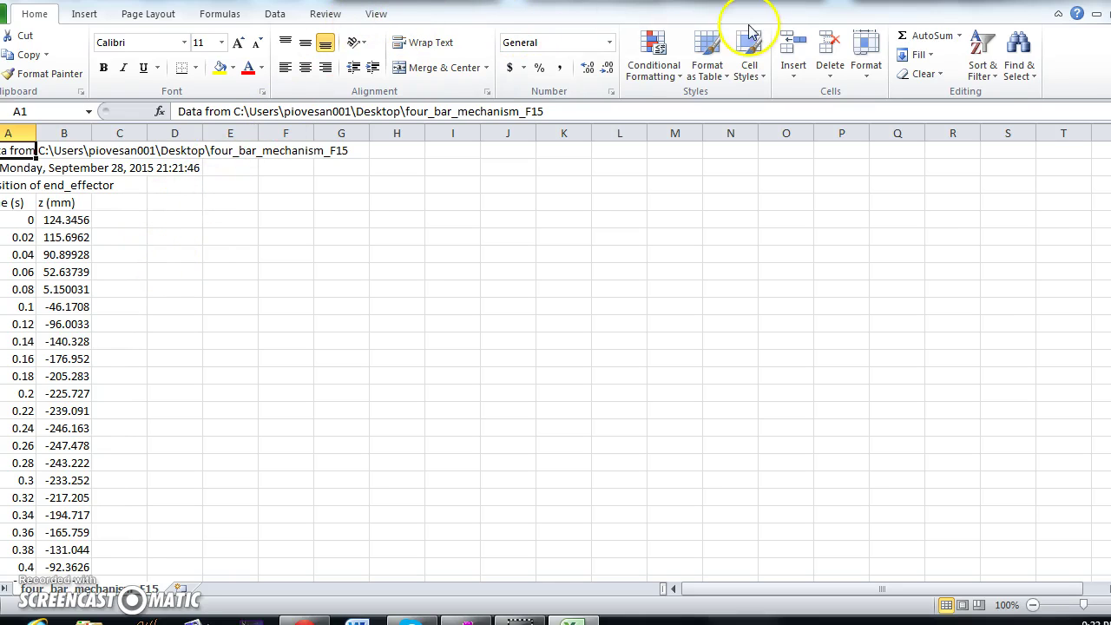
- Restore the Excel window to a smaller size and move it to the screen centre
key("super+Down")
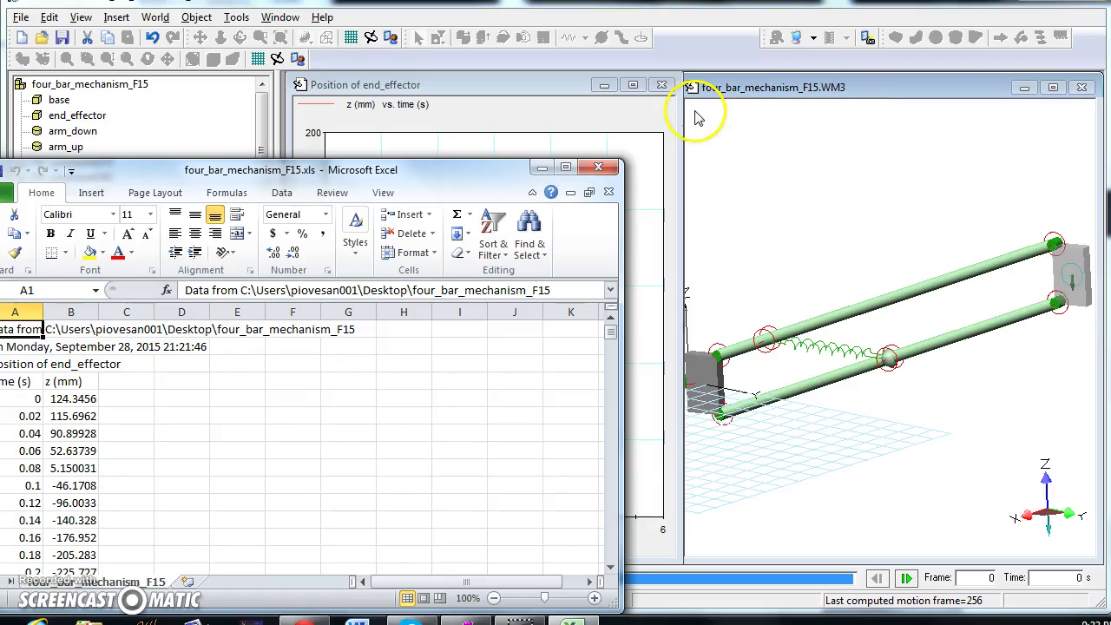
left_click_drag(441, 176, 717, 72)
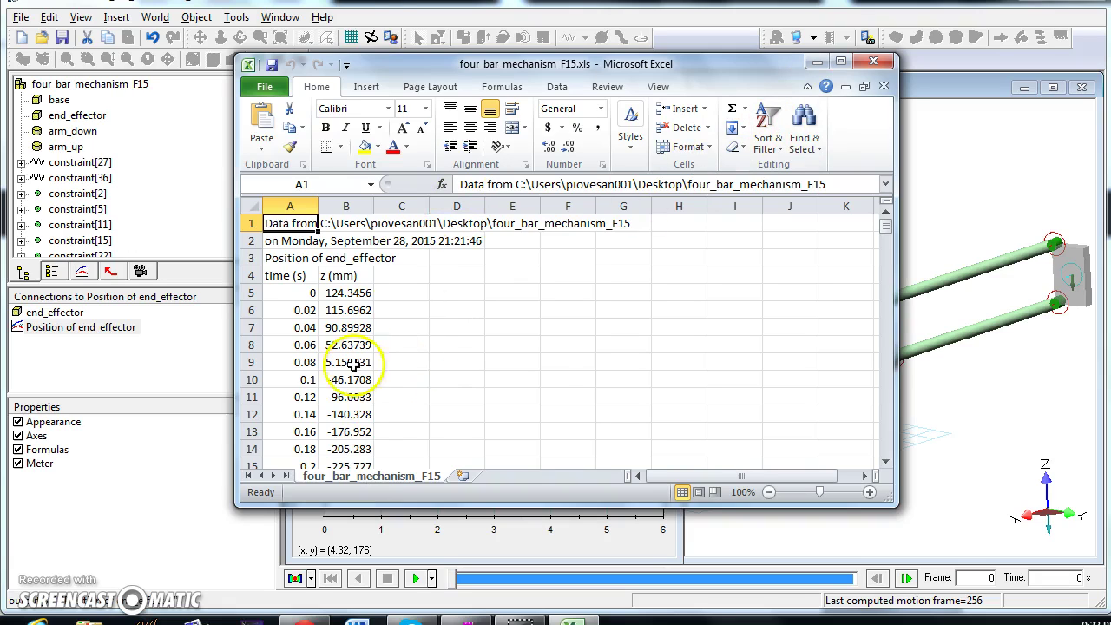
- Plot the time and z data in A5:B261 as a Scatter with Only Markers chart
left_click_drag(300, 293, 335, 431)
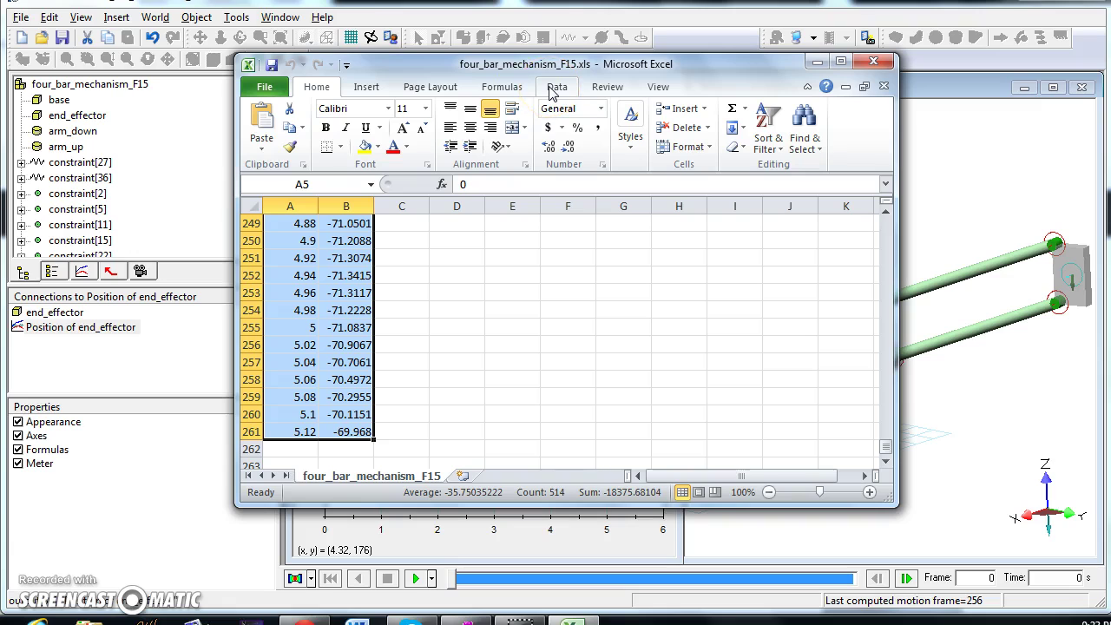
left_click(366, 87)
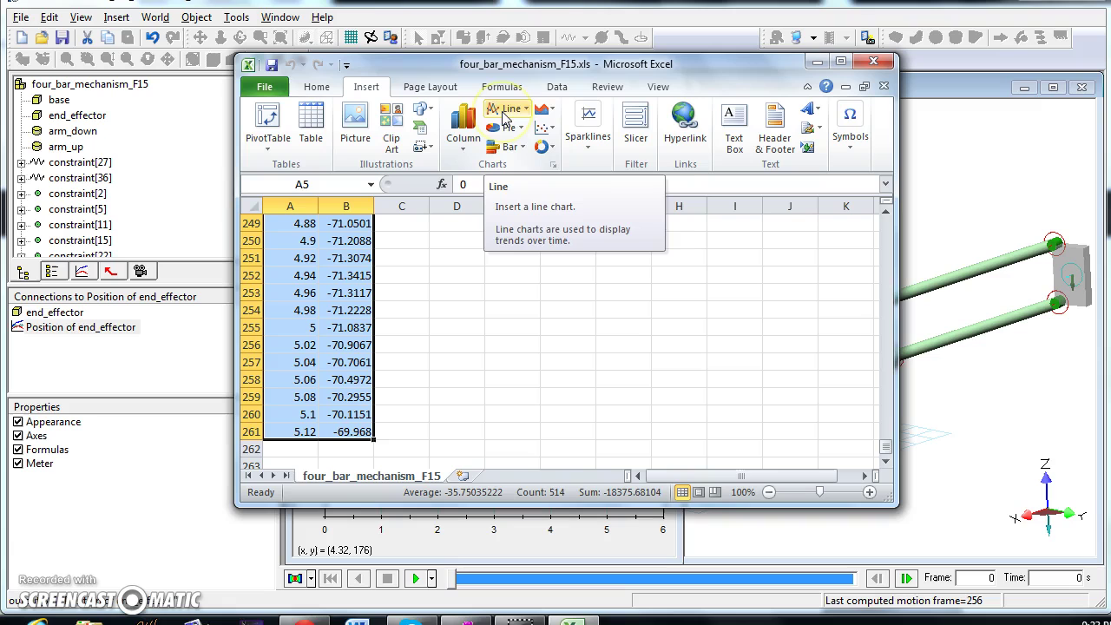
left_click(550, 131)
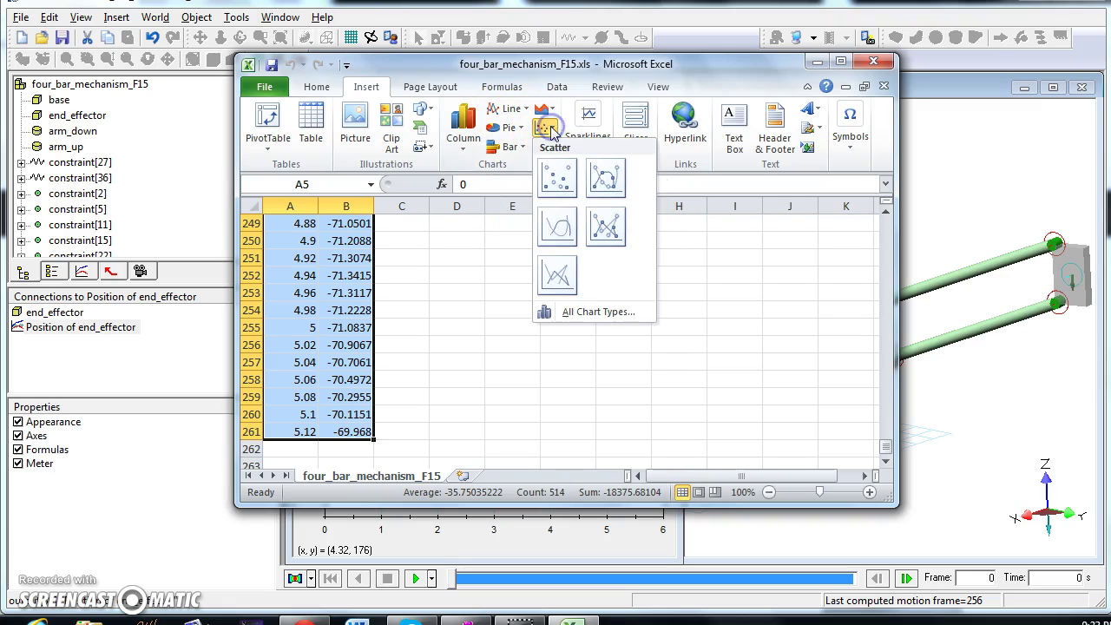
left_click(559, 173)
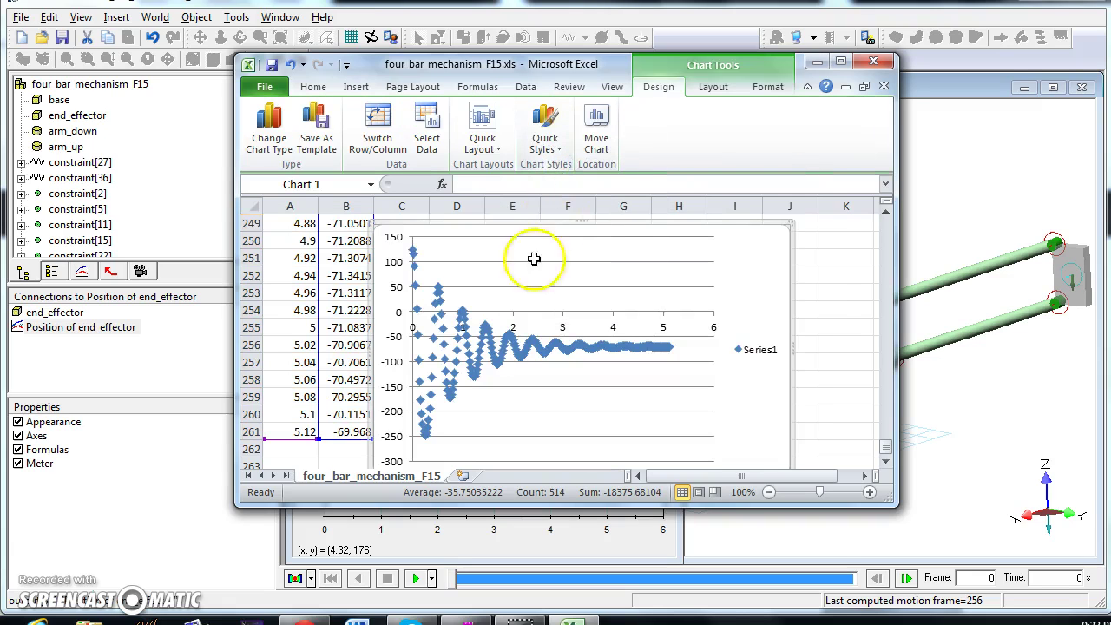